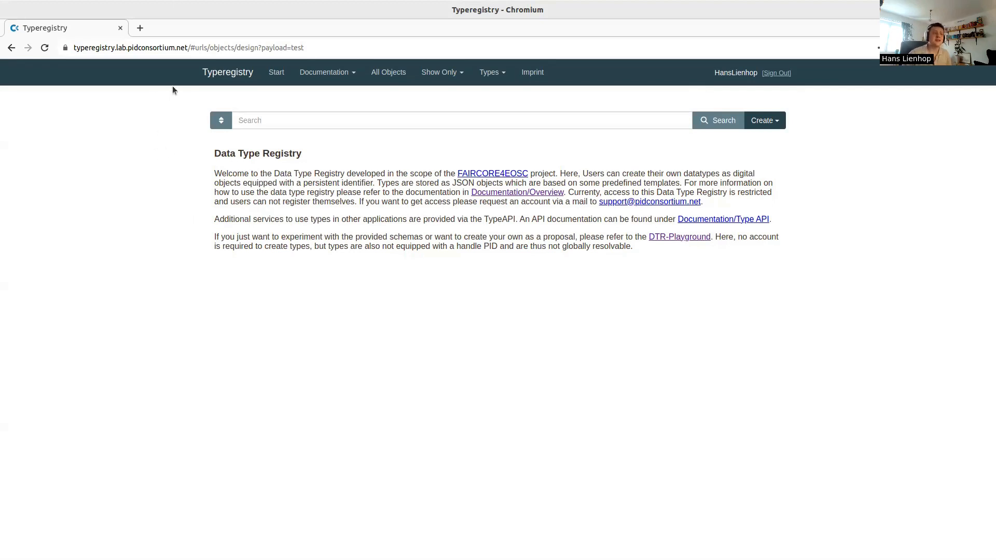
click(307, 72)
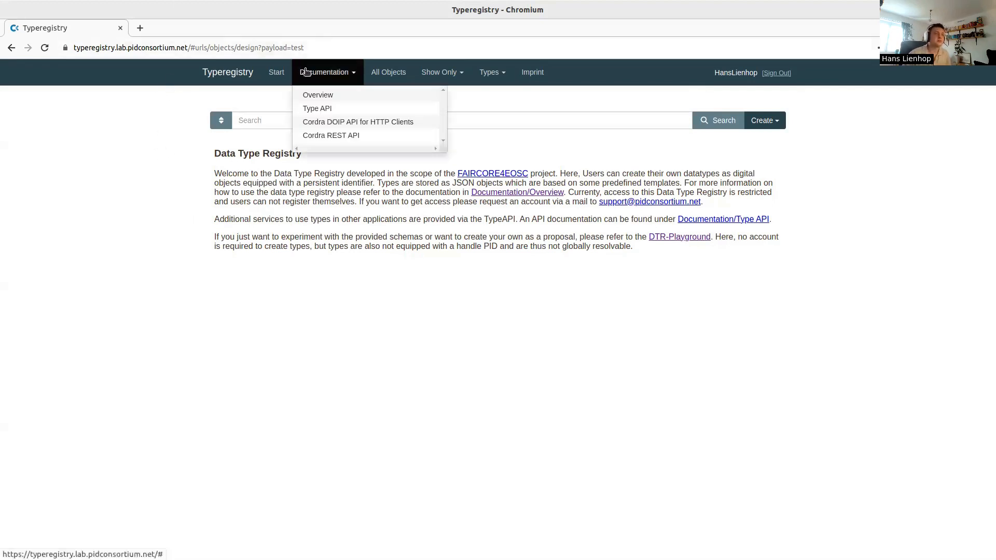
click(334, 98)
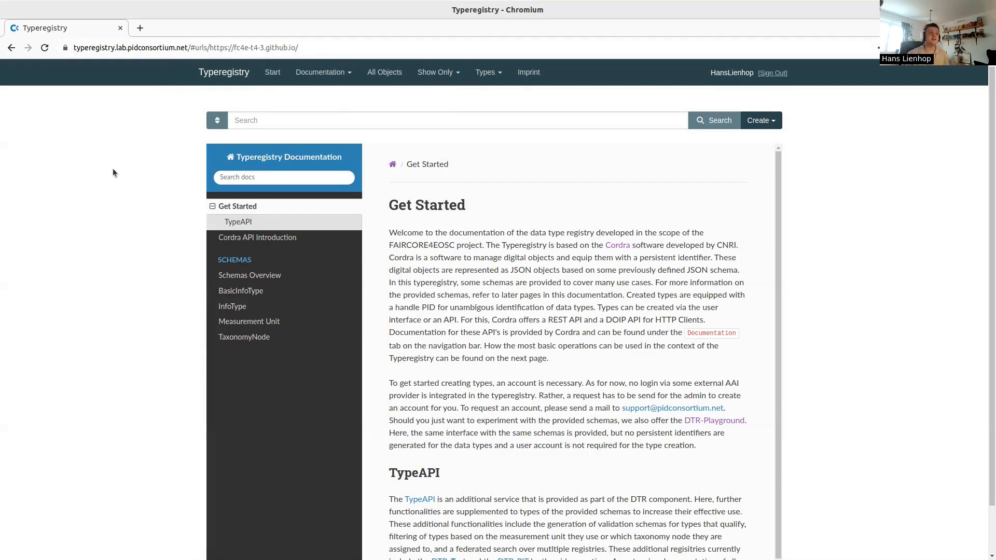
click(387, 78)
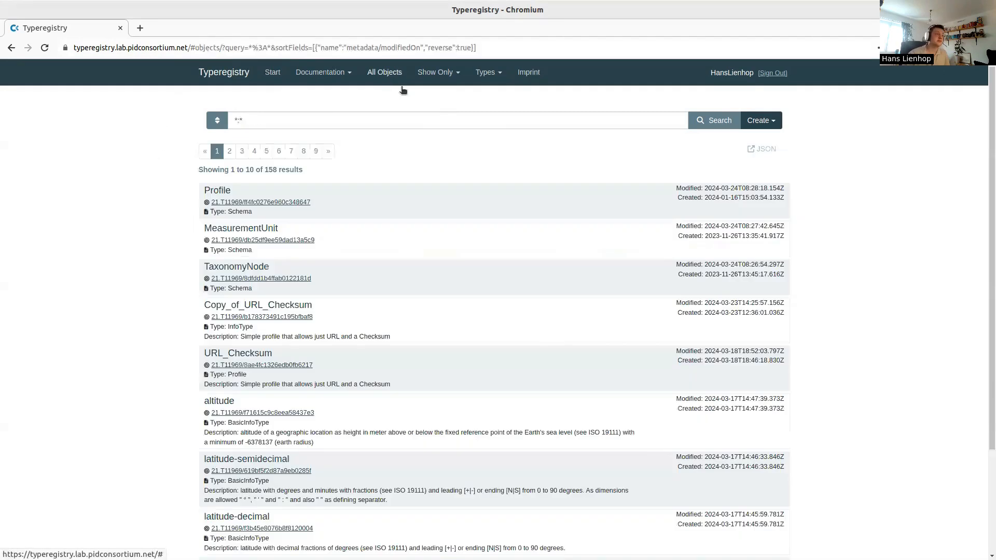
click(418, 118)
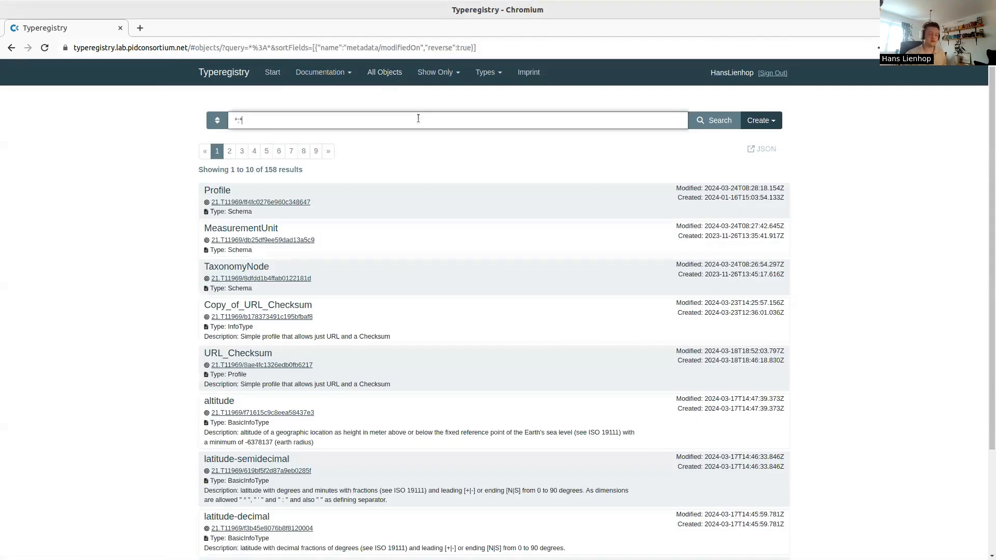
text(test)
key(Return)
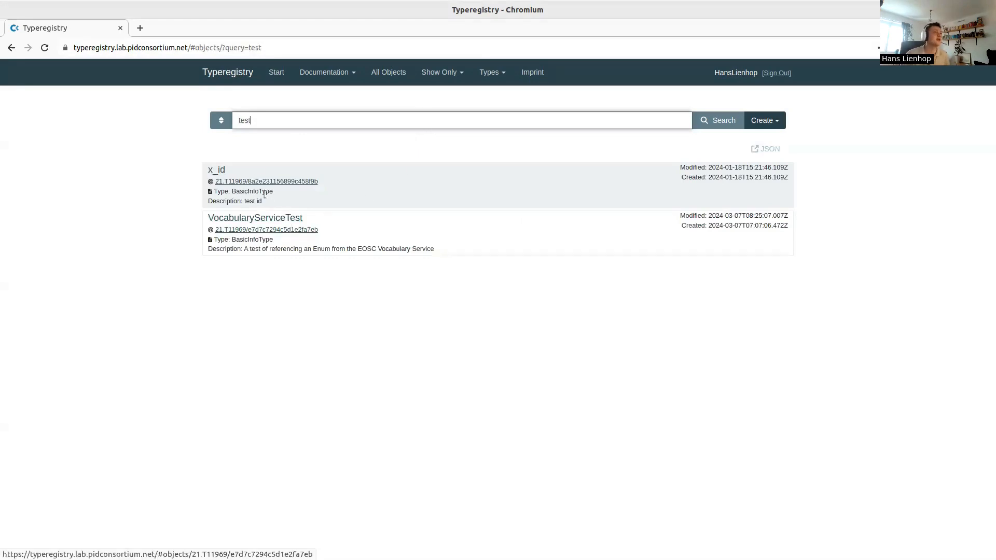
click(278, 75)
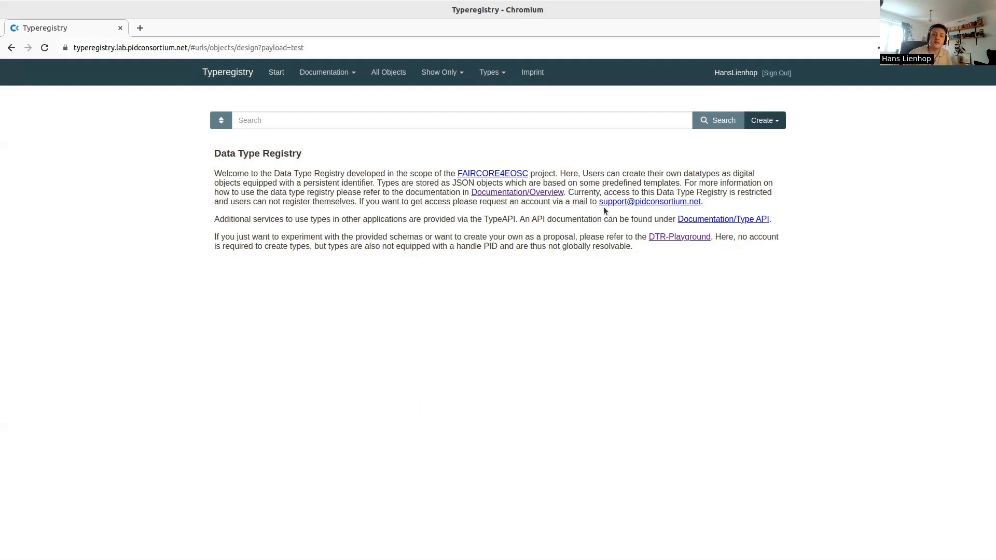
Highlight the support address in the welcome text, then sign out of the registry
drag(605, 210, 594, 202)
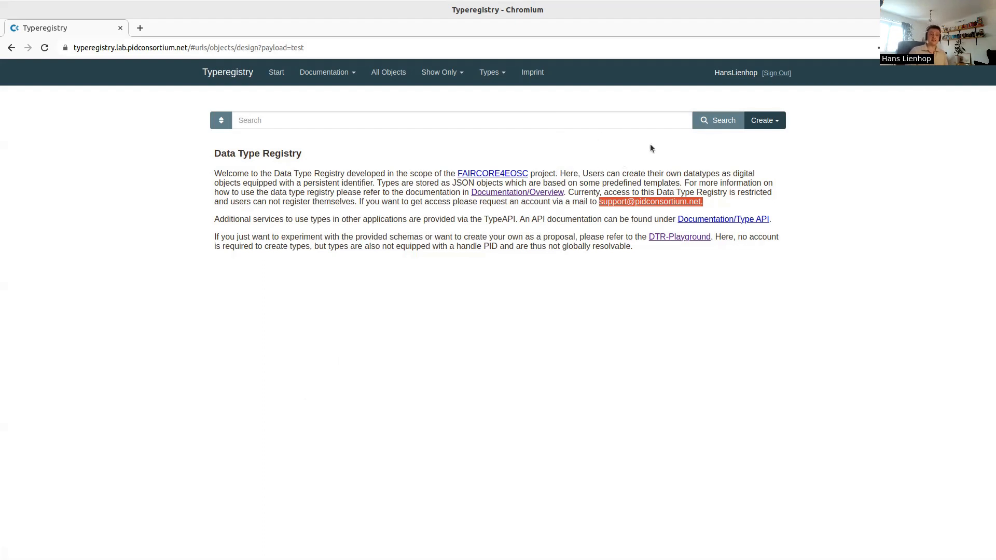
click(782, 73)
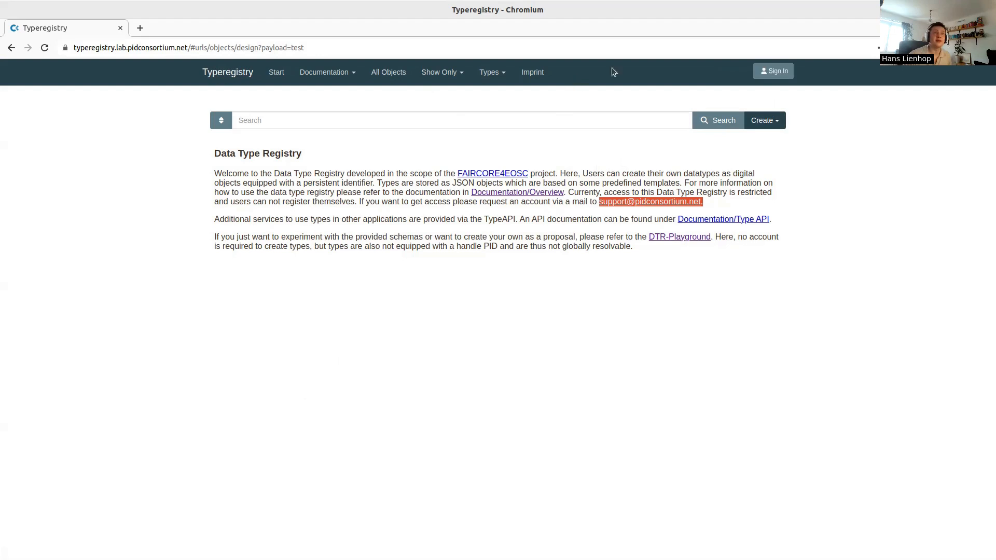
Sign in on the Password tab with the account's username and password, after glancing at External
click(764, 74)
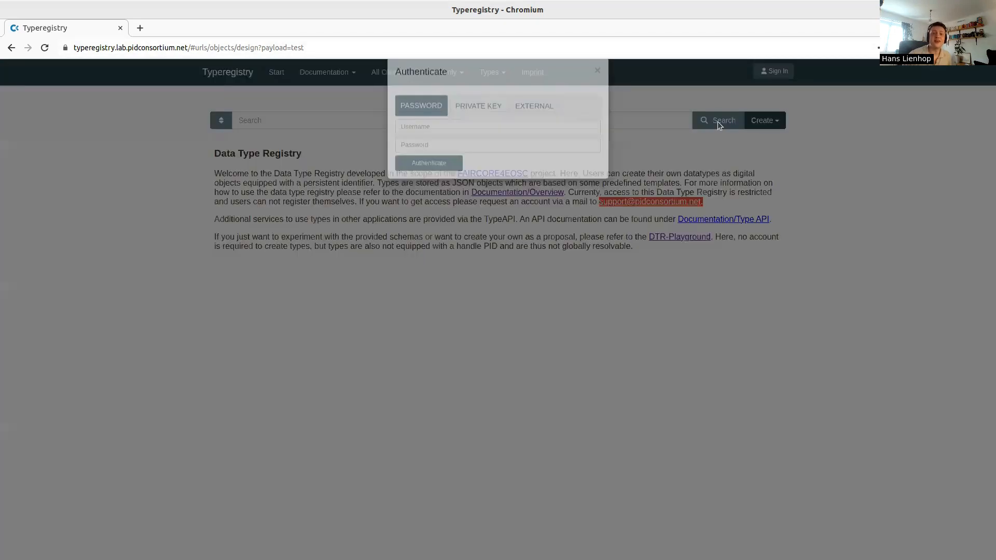
click(536, 127)
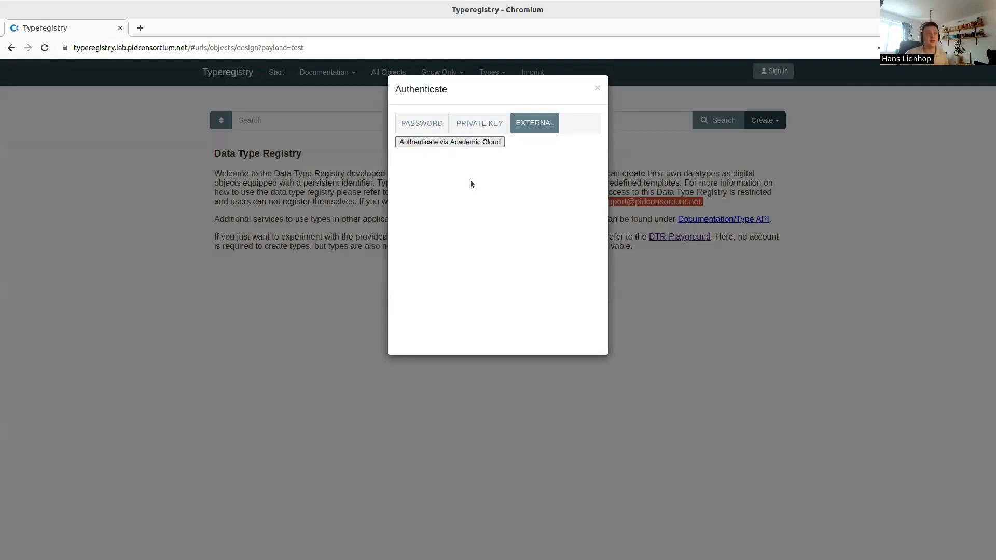
click(419, 125)
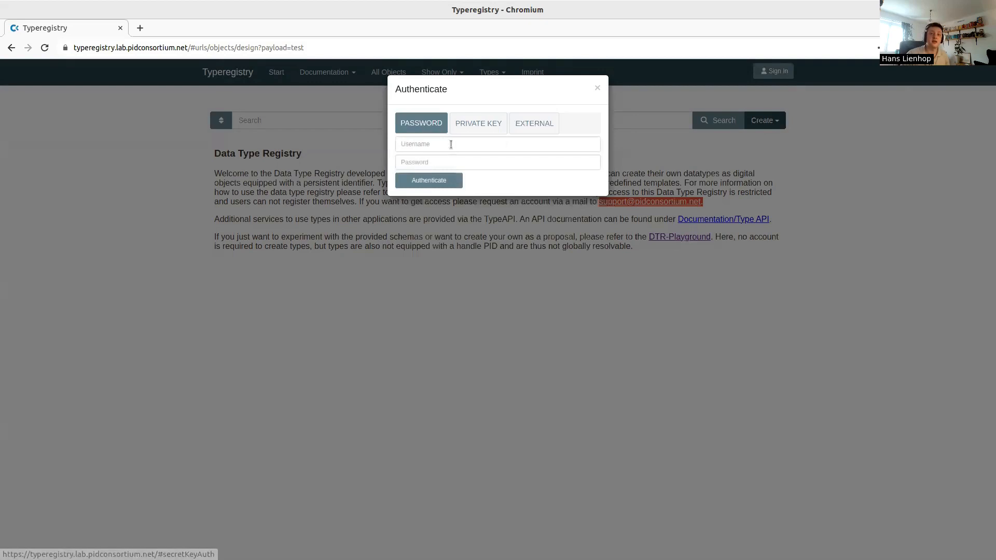
key(Tab)
text(******)
key(Return)
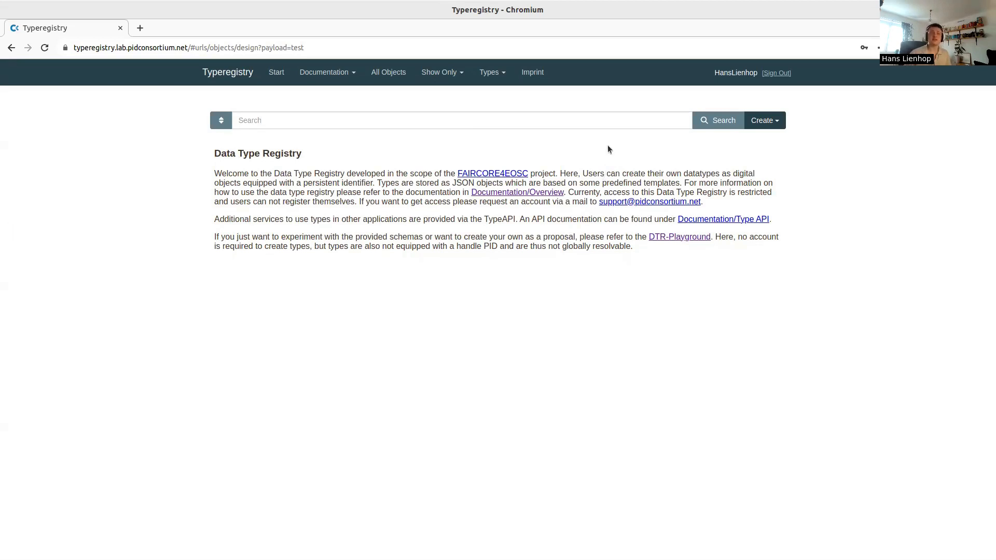
Create a new TaxonomyNode type and step through its Type Name, Description and Previous Version fields
click(775, 122)
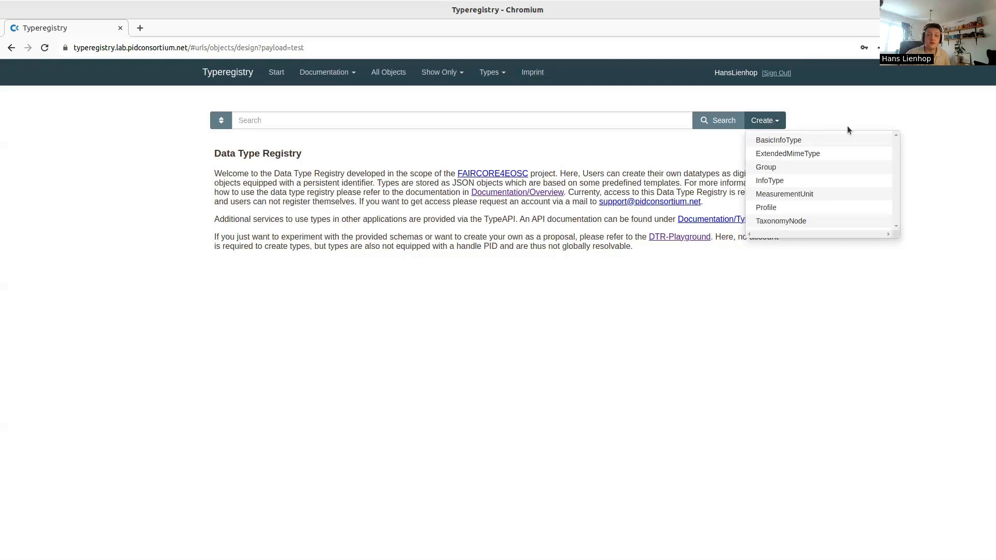
click(783, 221)
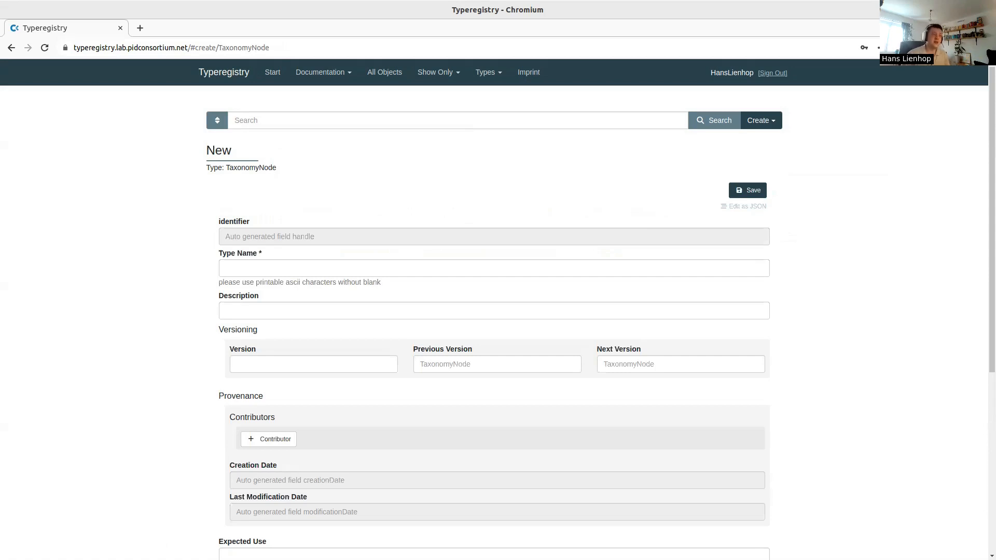
click(231, 273)
click(241, 312)
click(213, 245)
scroll(298, 252, down, 2)
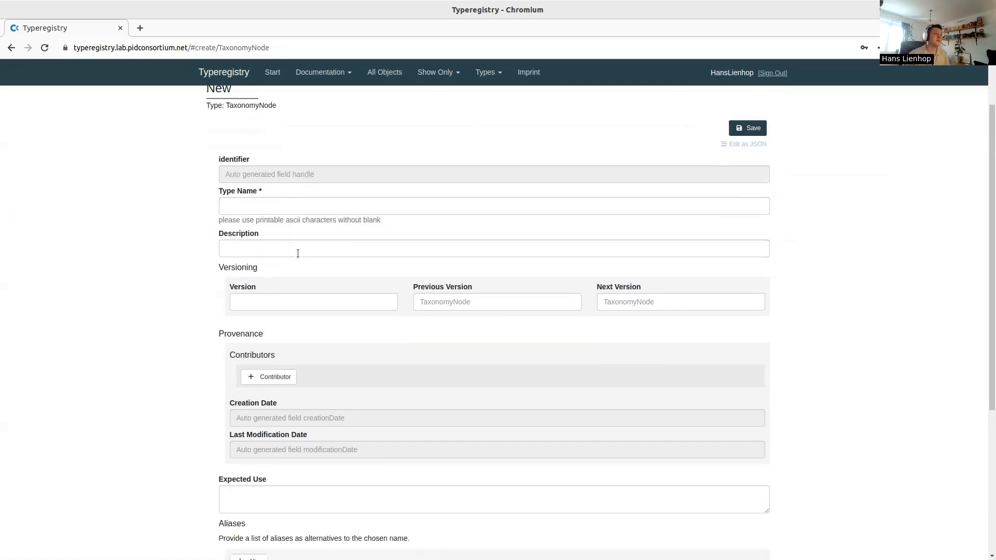
scroll(298, 253, down, 2)
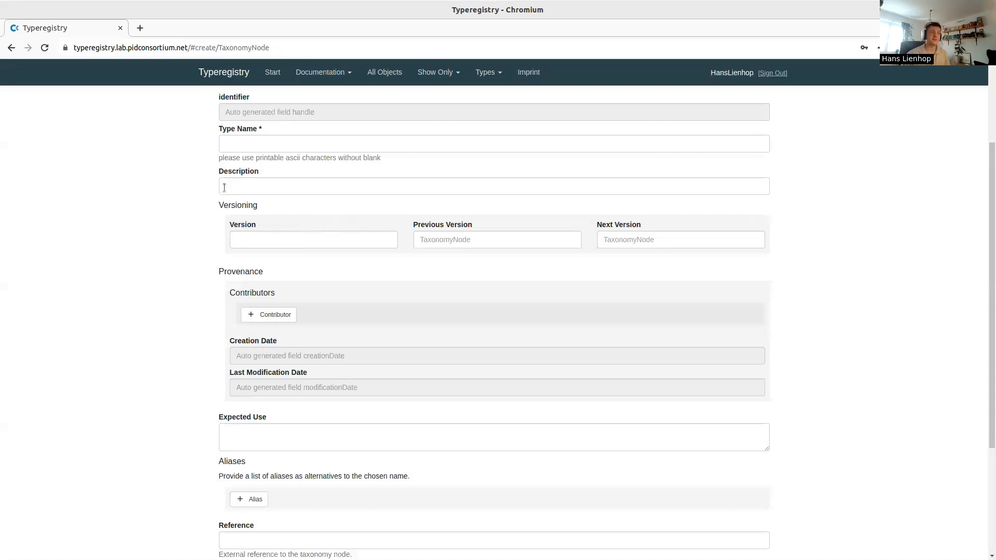
click(507, 242)
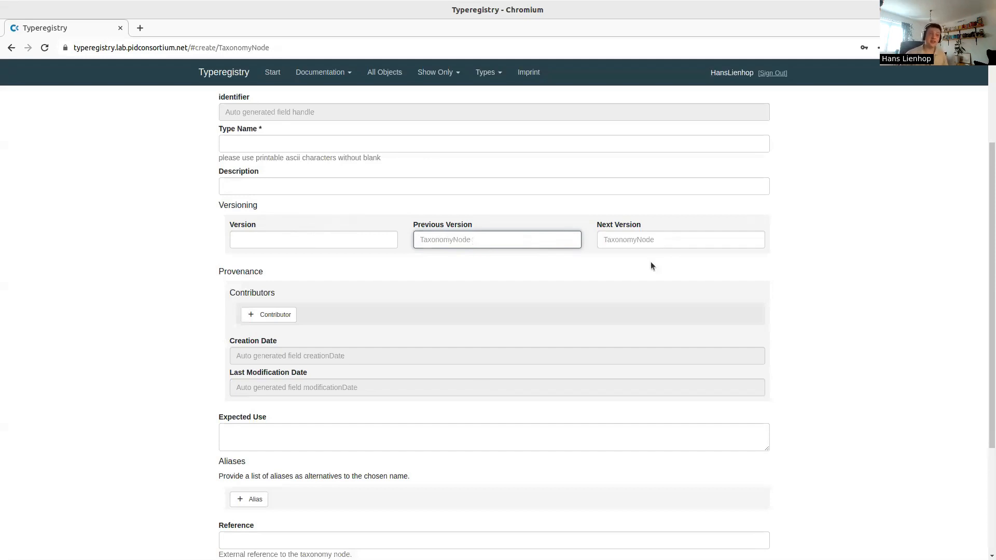
scroll(648, 262, down, 3)
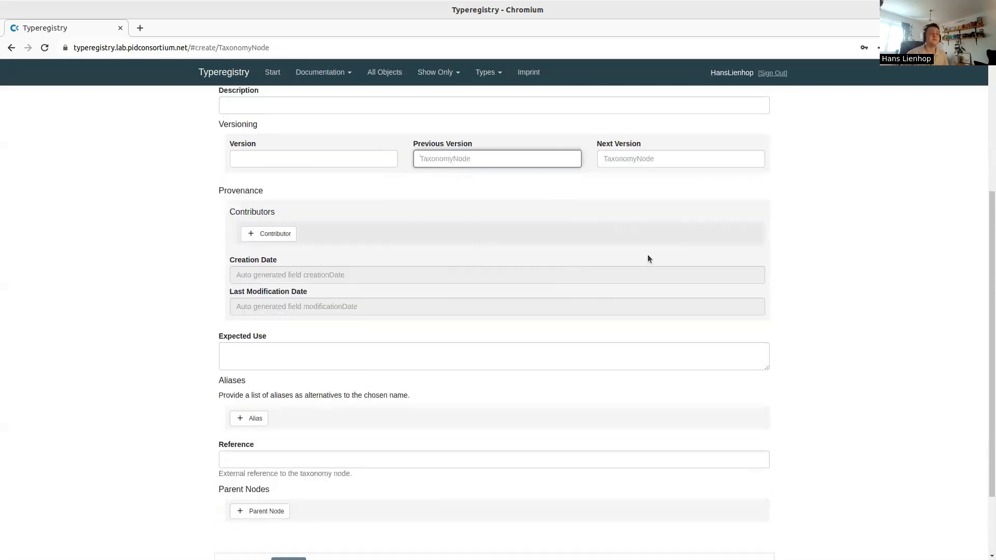
Add a Contributor row, two Alias entries and a Parent Node entry, leaving every field empty
click(275, 191)
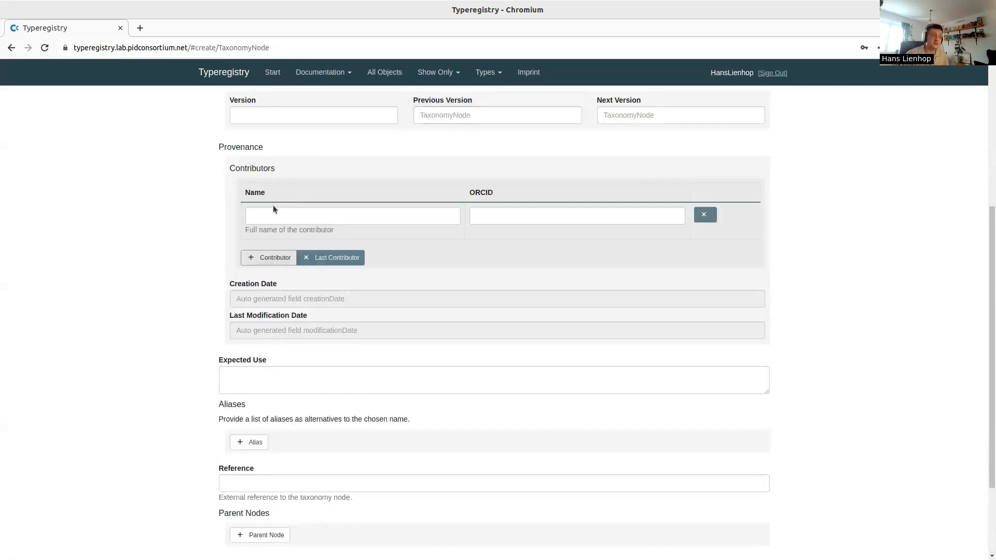
click(289, 212)
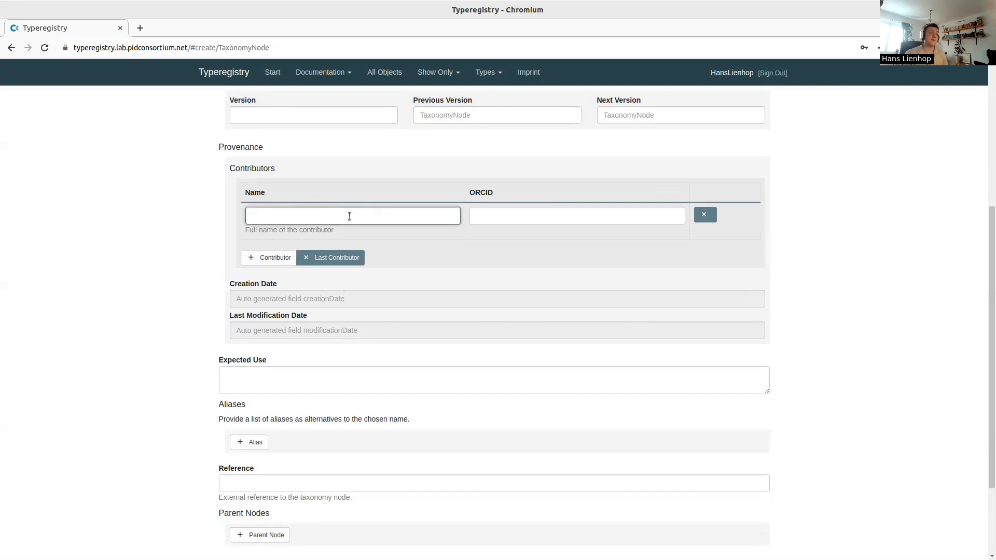
scroll(498, 214, down, 4)
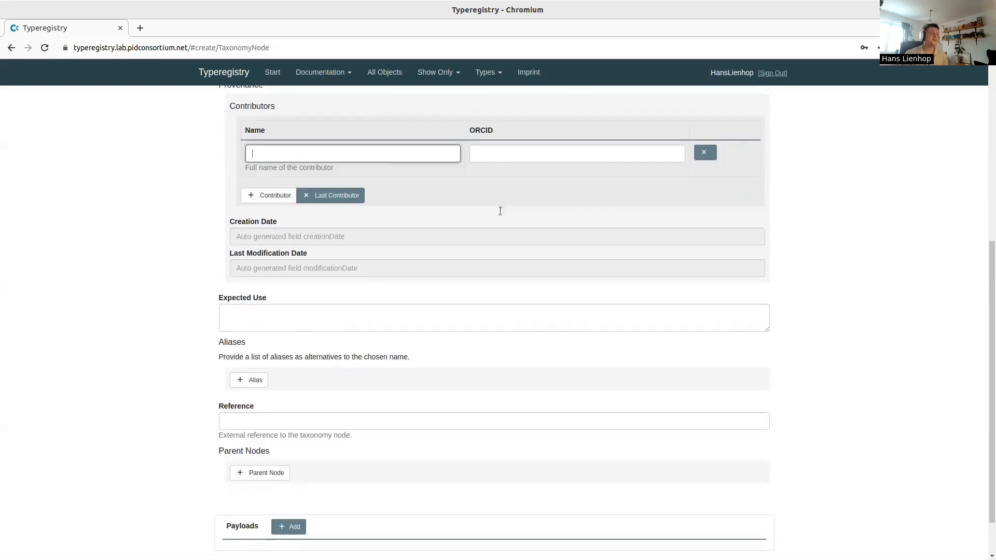
click(339, 267)
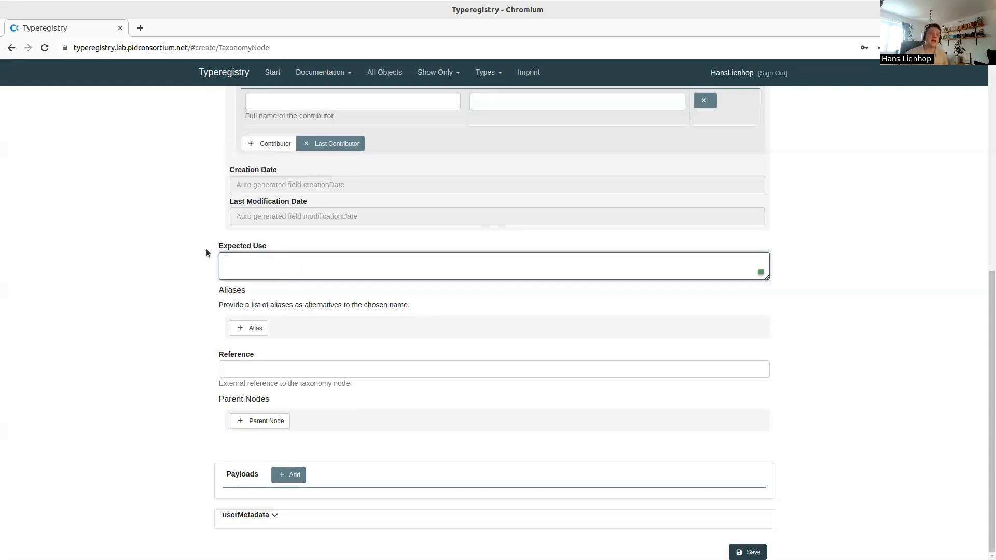
click(253, 331)
click(238, 331)
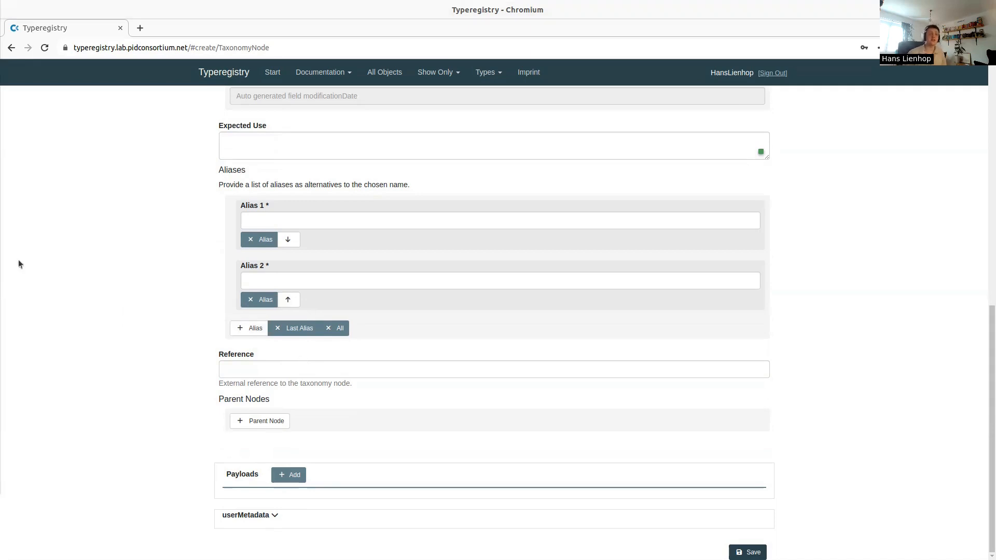
click(260, 421)
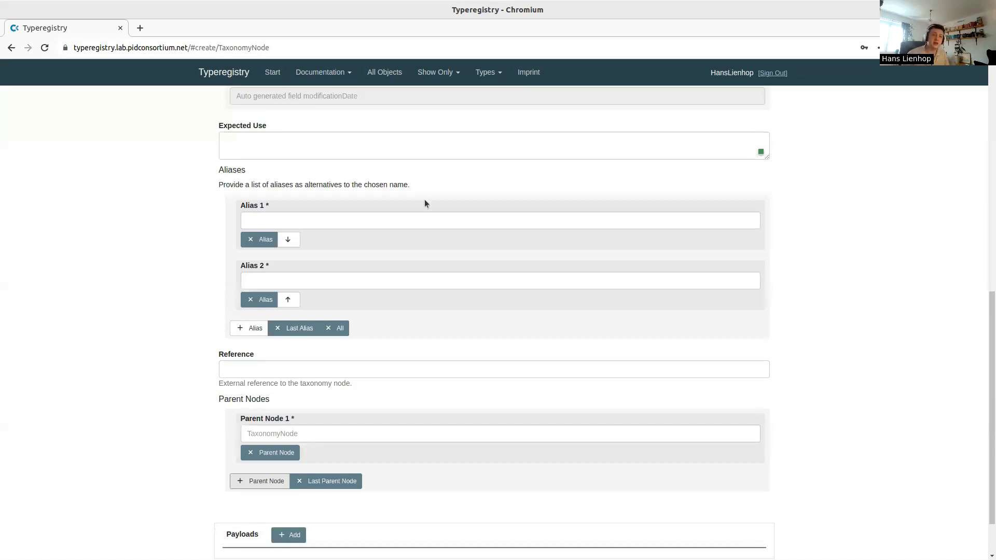
scroll(478, 222, up, 10)
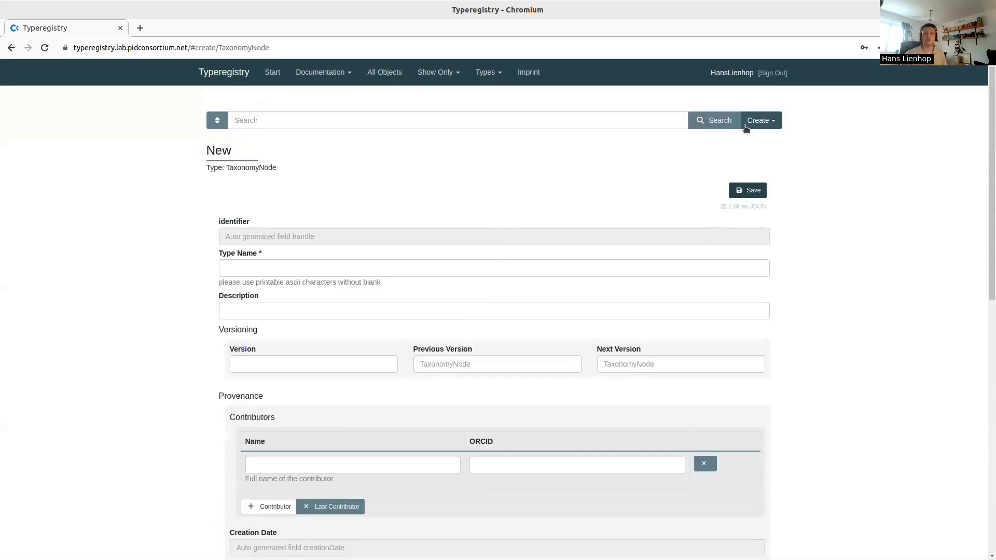
Switch to a new MeasurementUnit form and scroll through its fields
click(760, 123)
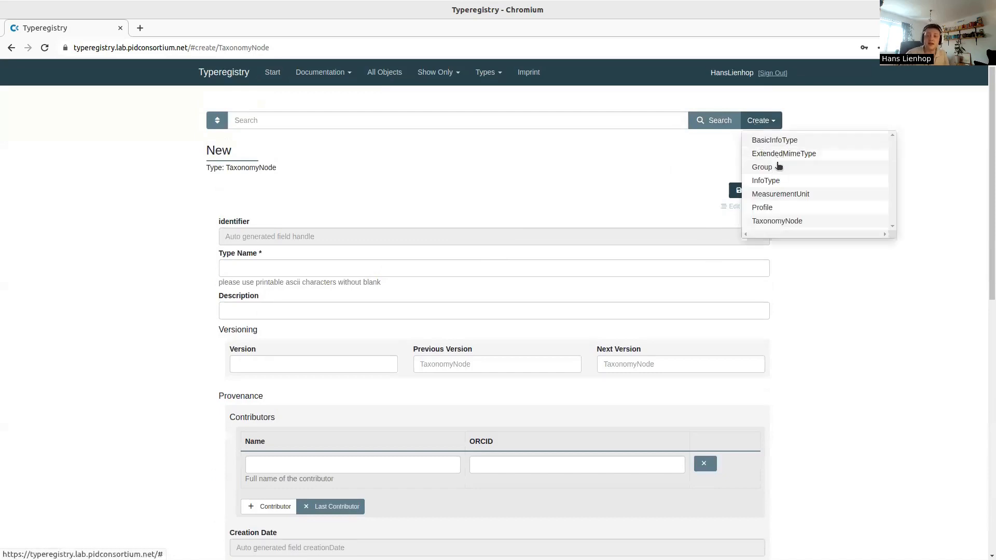
click(779, 194)
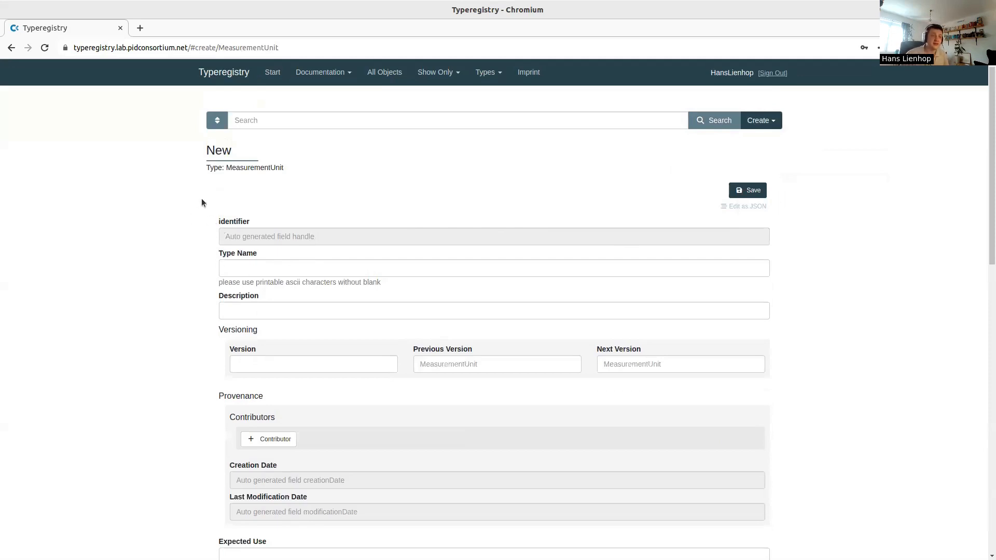
scroll(203, 207, down, 2)
scroll(196, 292, down, 3)
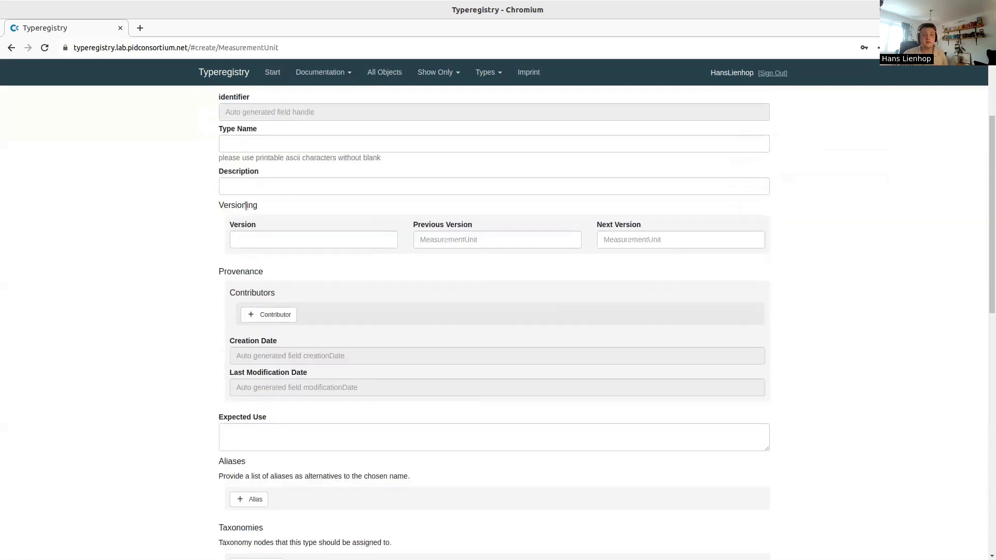
scroll(247, 316, down, 6)
scroll(203, 276, up, 2)
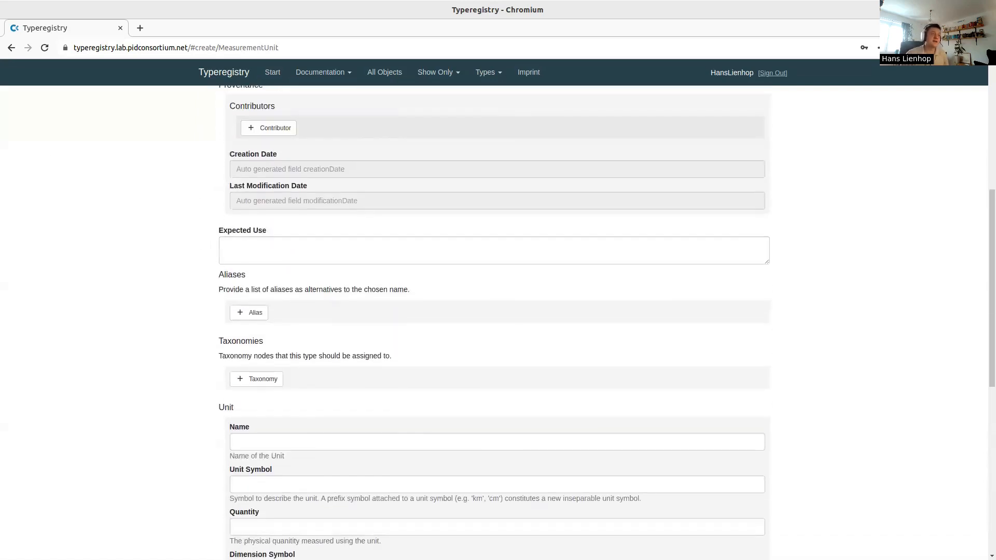
Add a taxonomy entry, review the Unit Symbol and remaining fields, then open the Create list
click(255, 379)
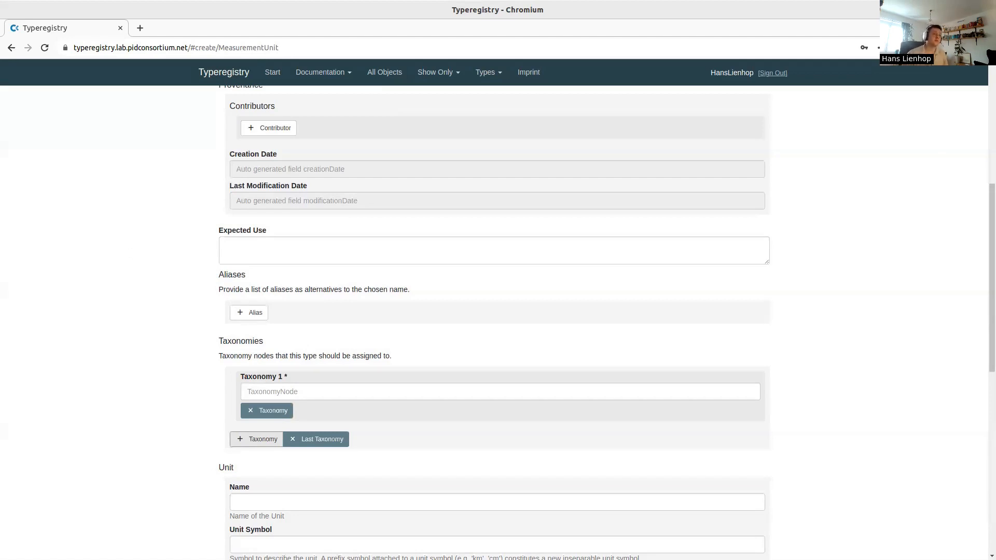
scroll(169, 320, down, 3)
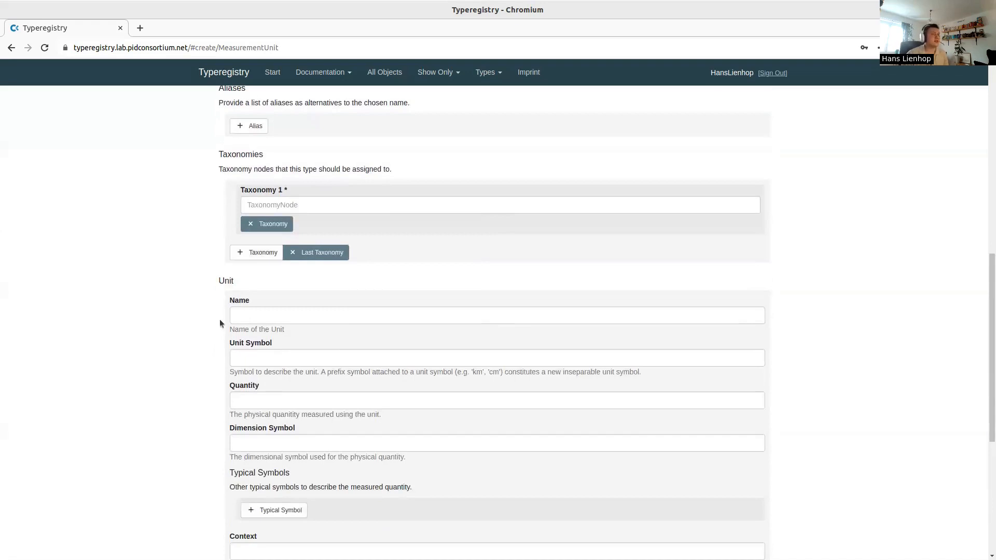
scroll(220, 314, down, 2)
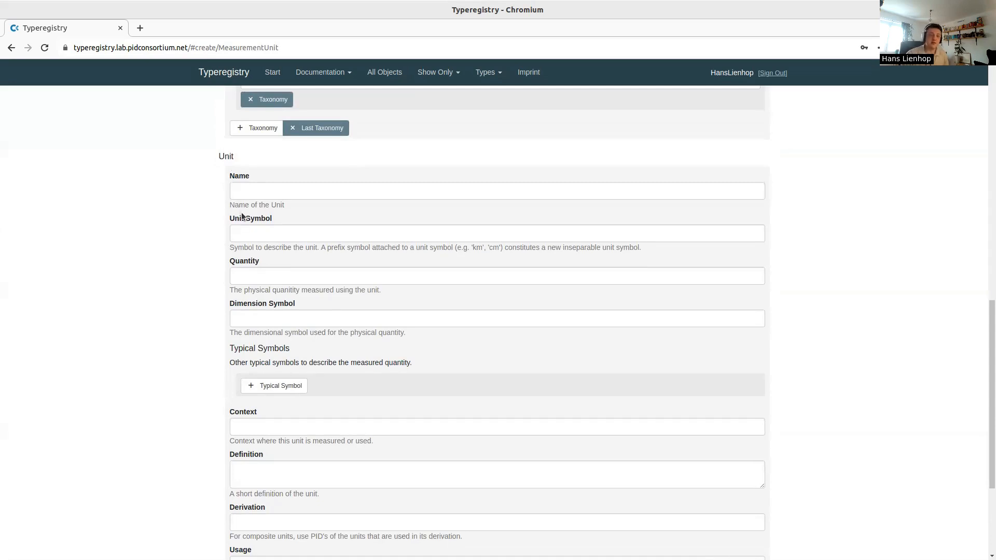
drag(272, 221, 272, 219)
scroll(240, 303, down, 3)
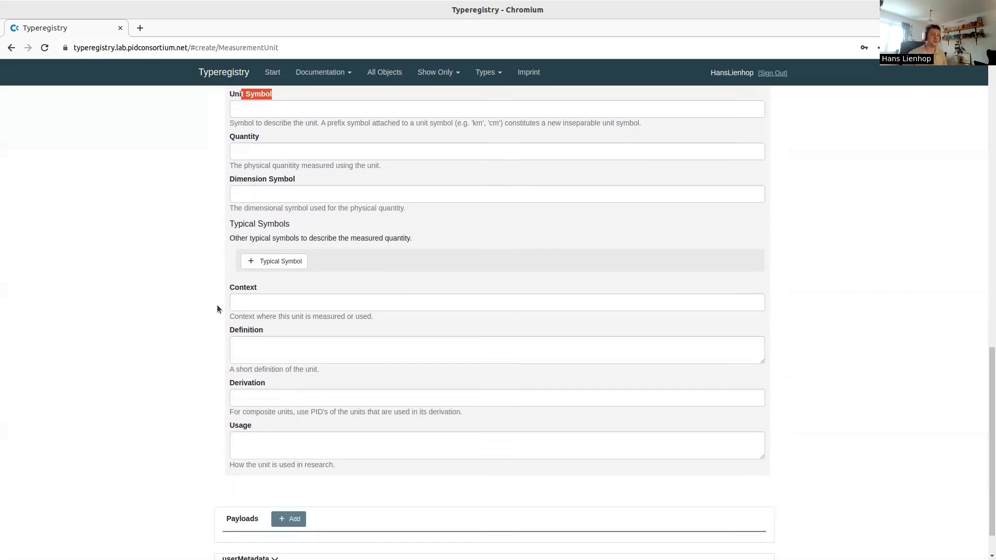
scroll(217, 306, down, 1)
scroll(222, 335, up, 1)
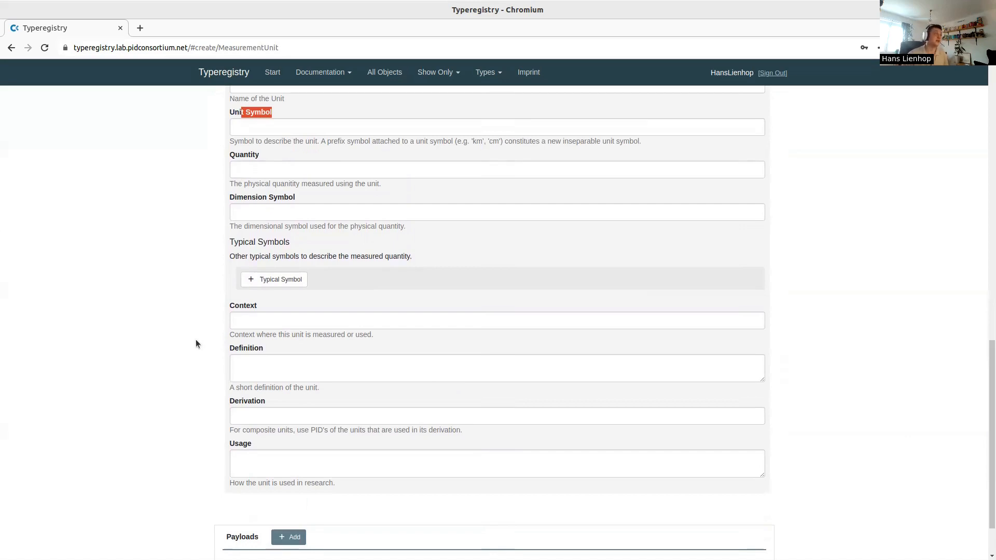
scroll(525, 352, up, 10)
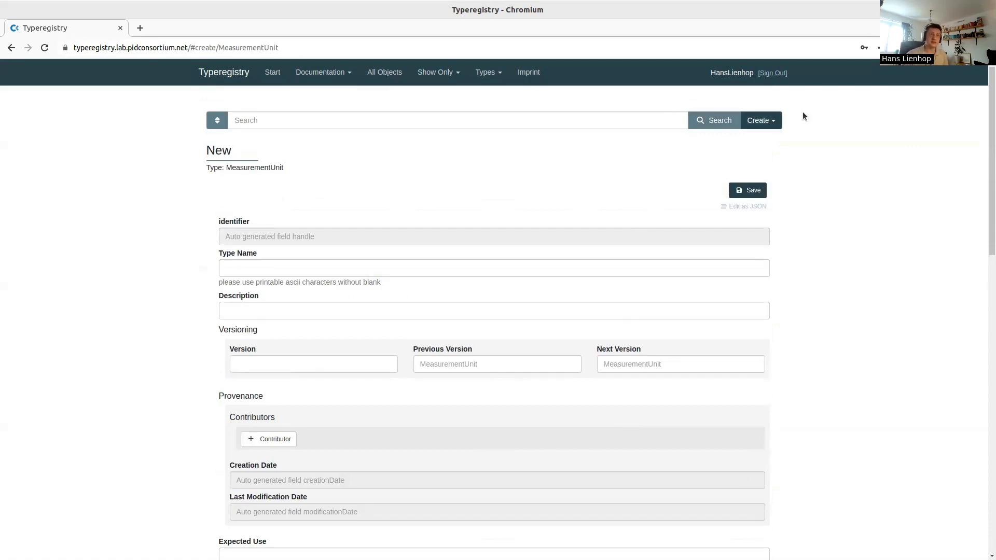
click(755, 121)
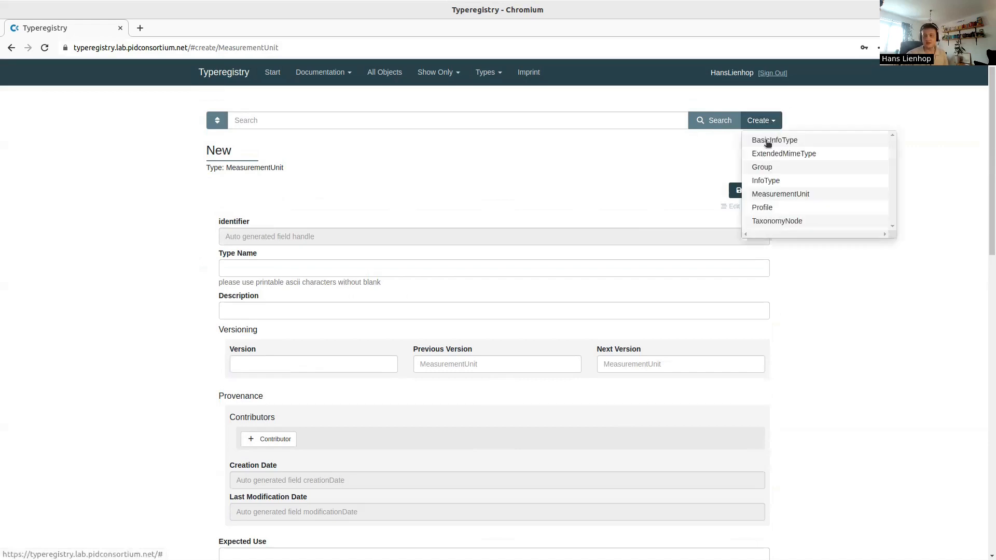
Start a new BasicInfoType form and look through it, including the Measured Units section
click(769, 140)
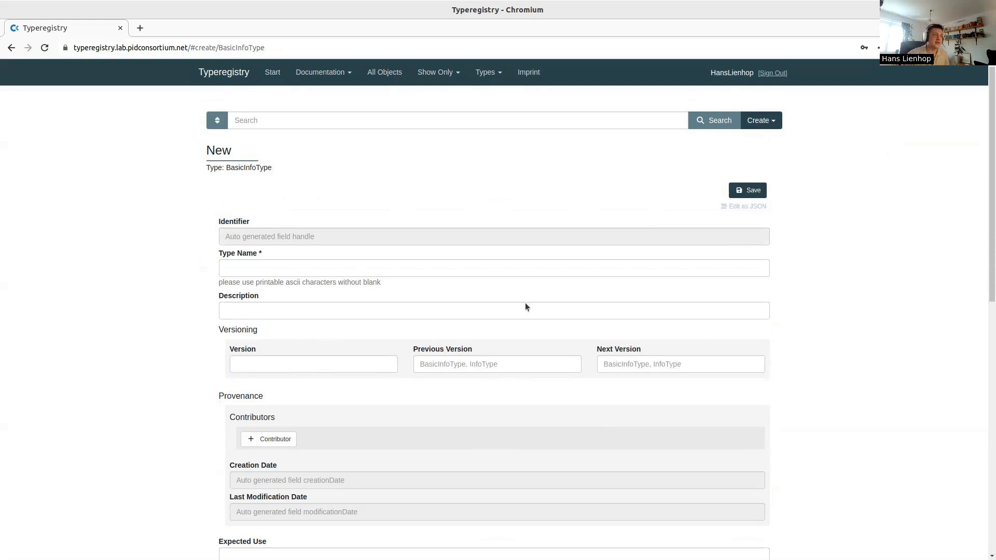
scroll(558, 338, down, 2)
scroll(341, 269, down, 2)
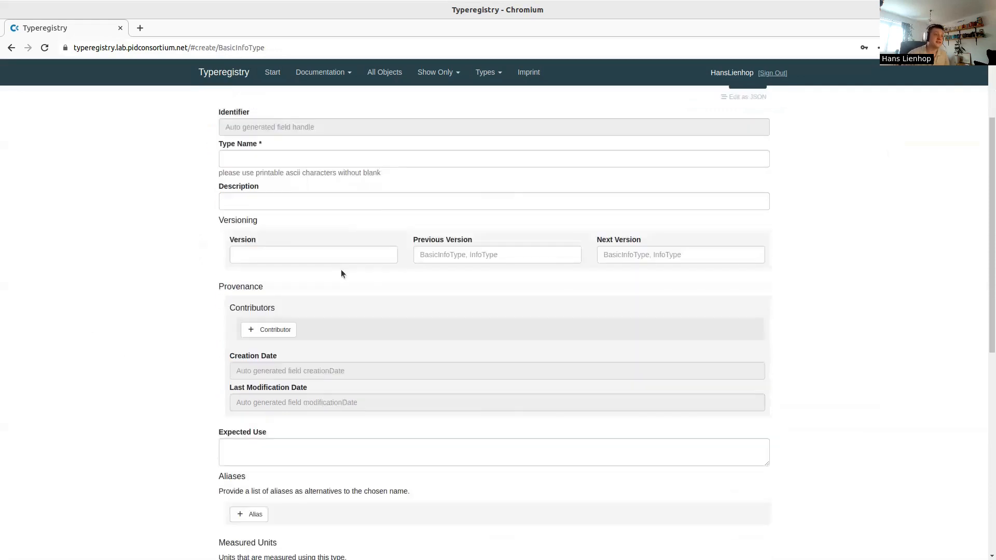
scroll(236, 260, down, 2)
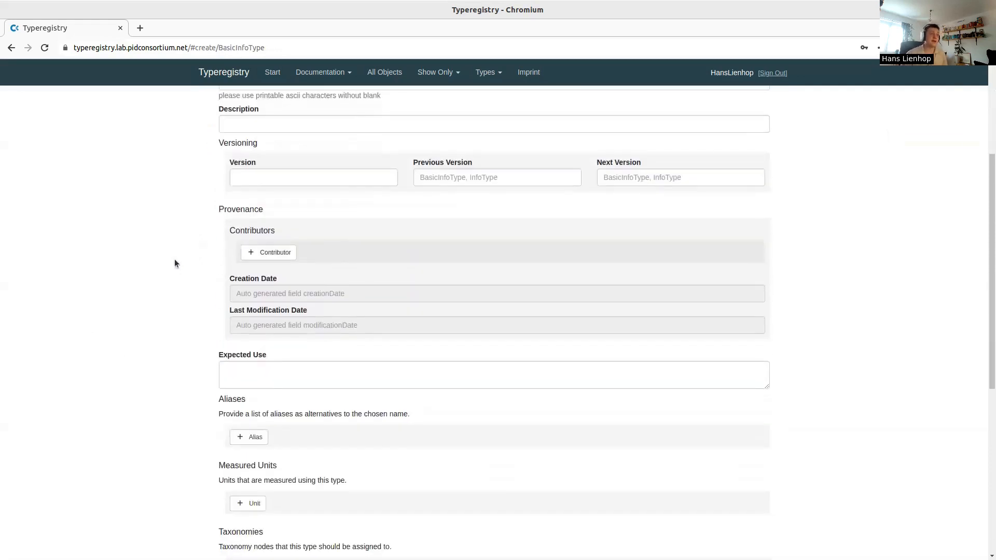
scroll(175, 260, down, 2)
scroll(275, 287, down, 2)
scroll(275, 287, down, 2)
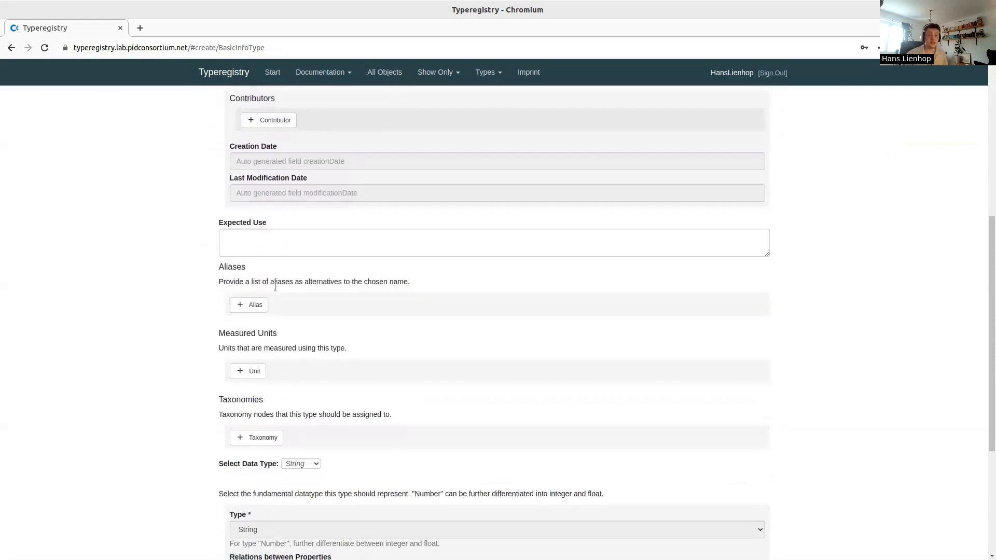
drag(215, 276, 318, 308)
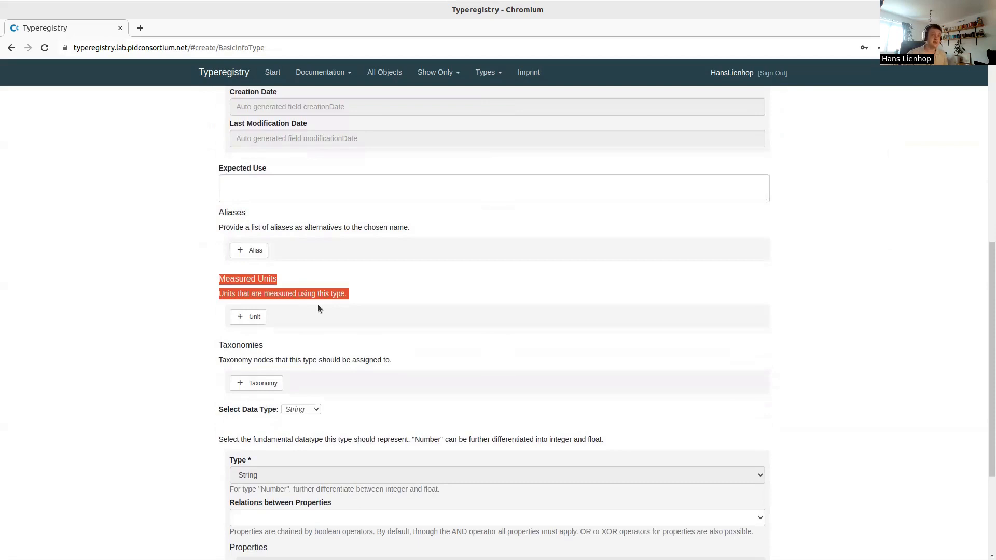
click(318, 306)
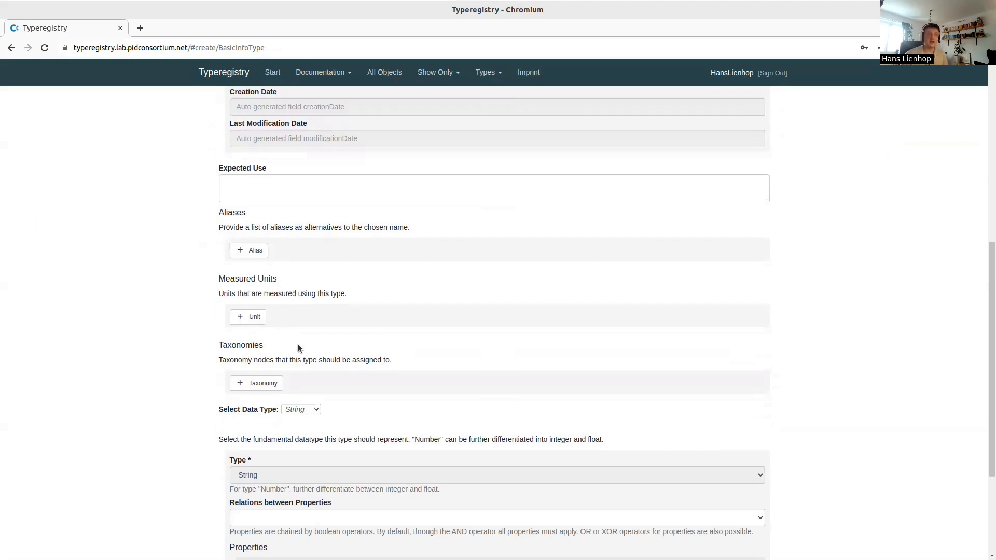
scroll(301, 340, down, 2)
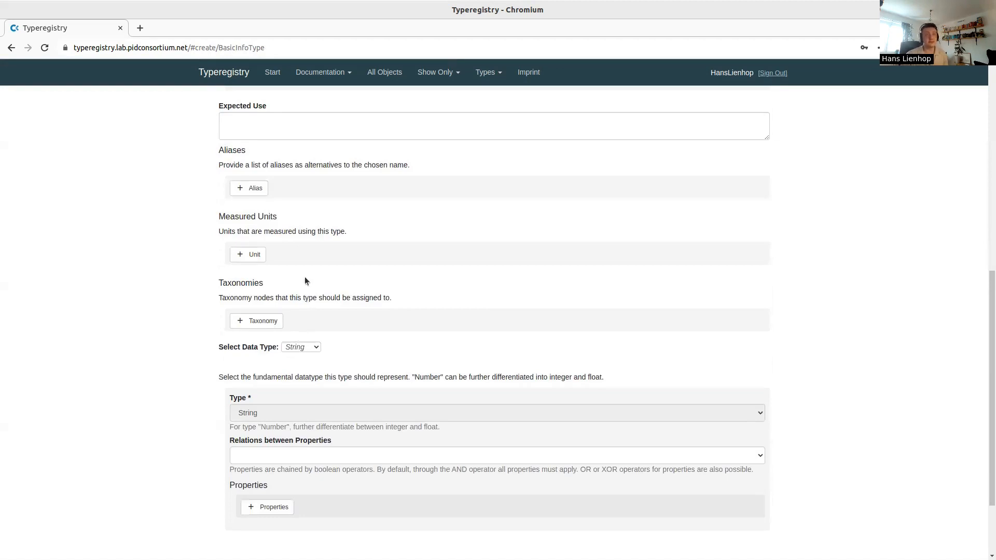
scroll(305, 280, down, 3)
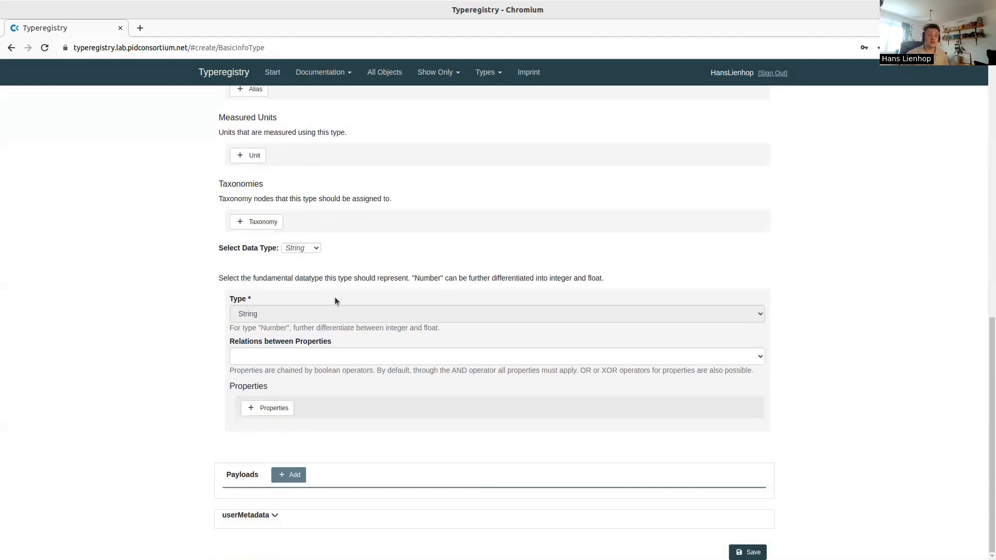
Try Number and Boolean as the data type, then settle on String
click(303, 249)
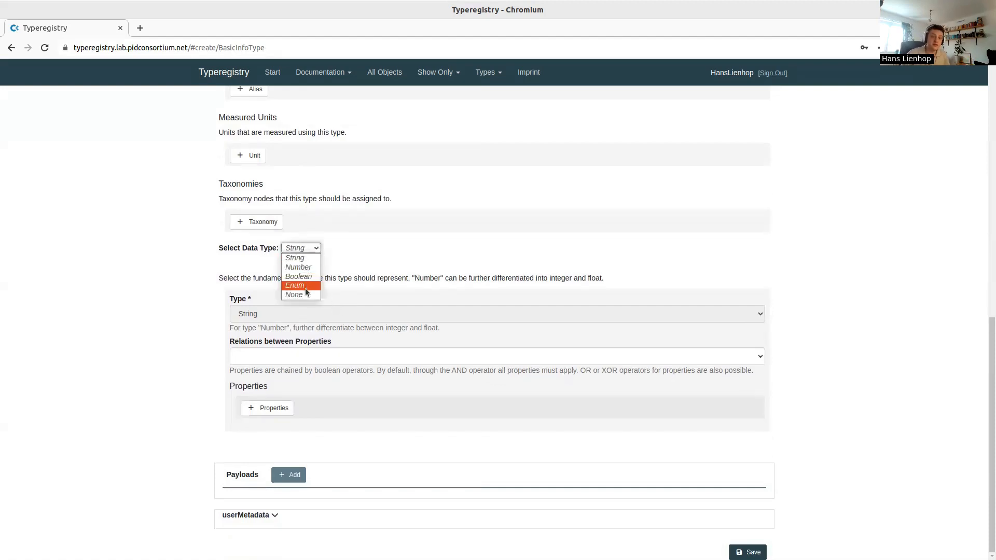
click(309, 269)
click(303, 247)
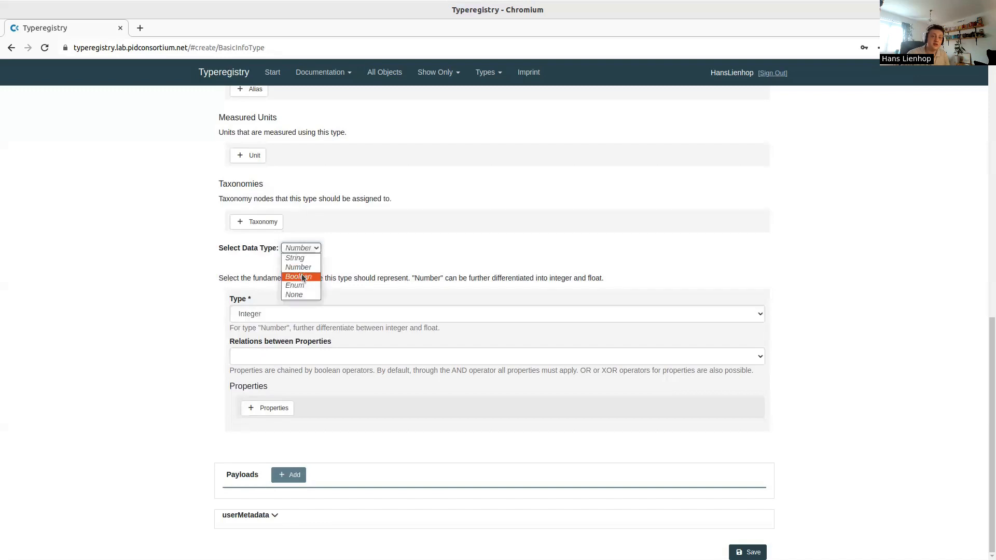
click(300, 277)
click(303, 289)
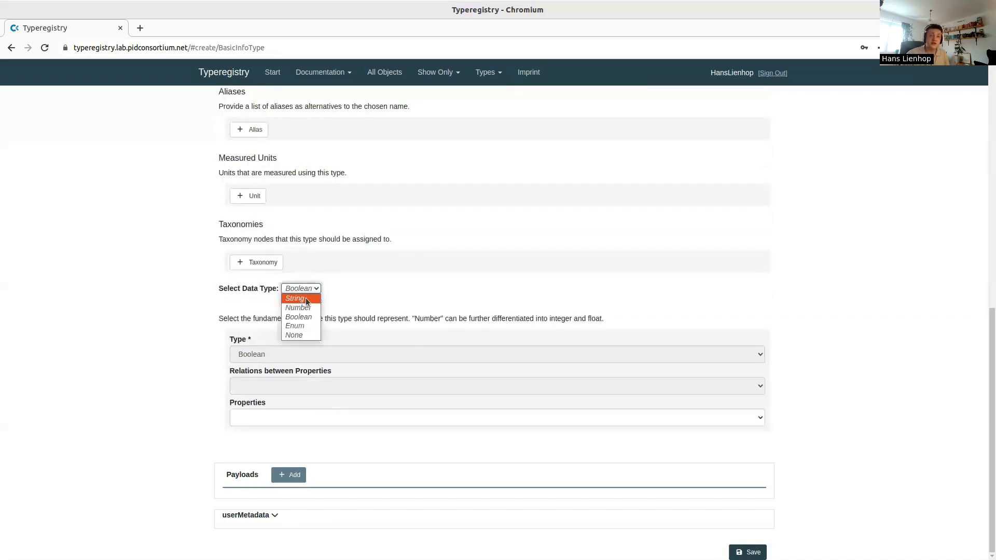
click(306, 300)
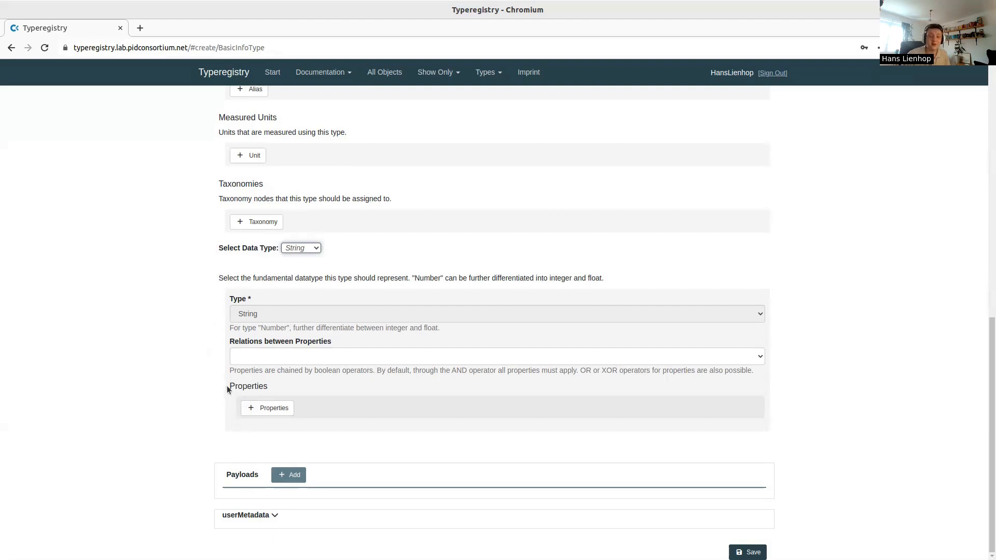
Add two properties, keeping minLength 0 and setting the second to maxLength 10
click(262, 408)
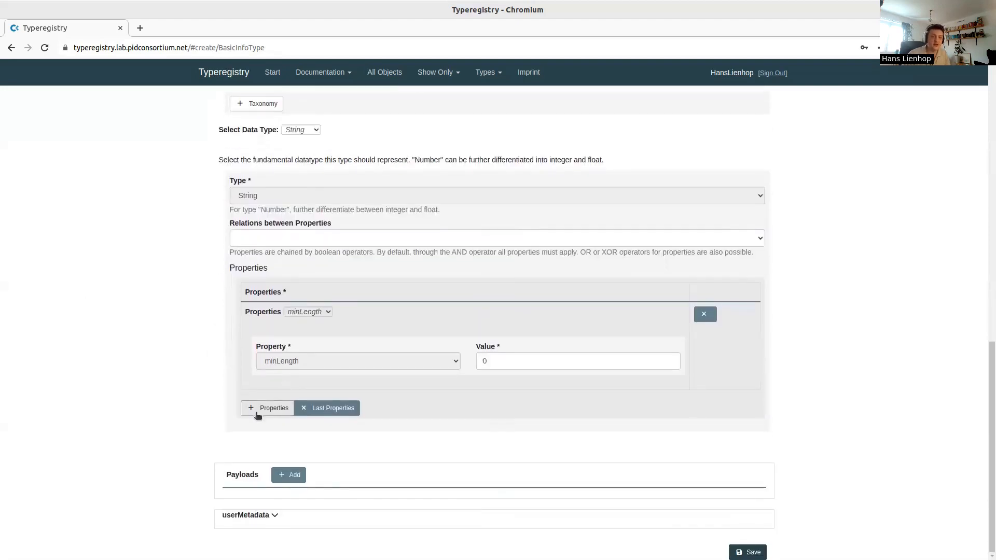
click(258, 410)
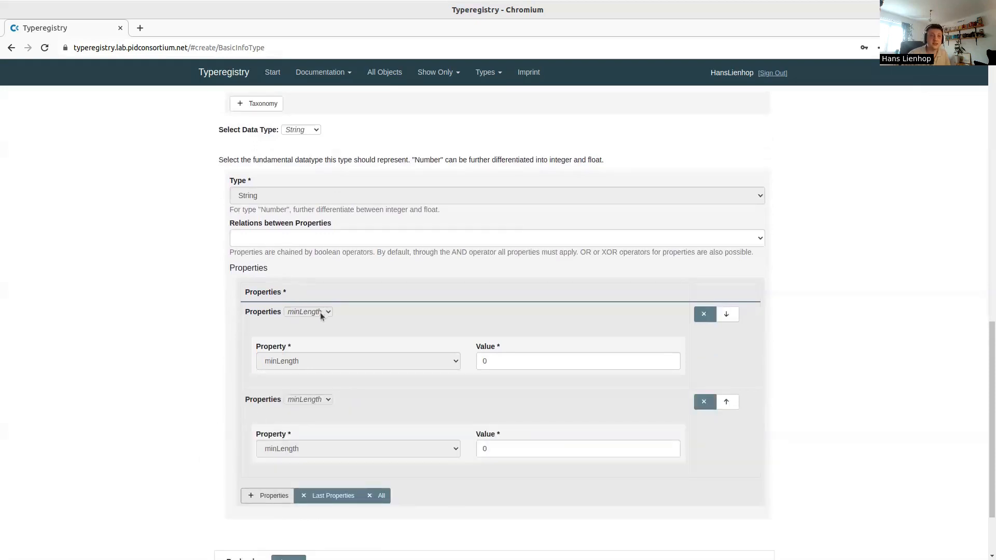
click(310, 400)
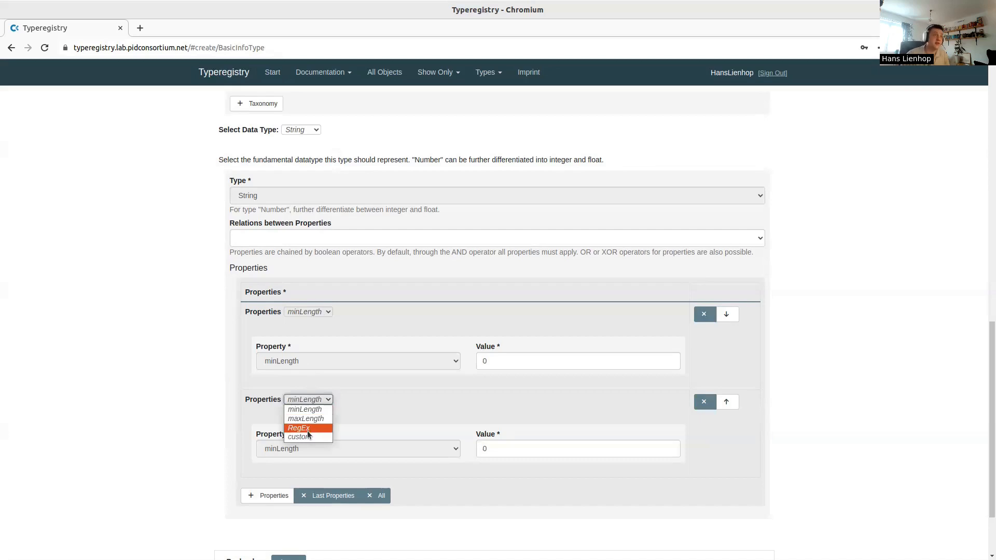
click(313, 419)
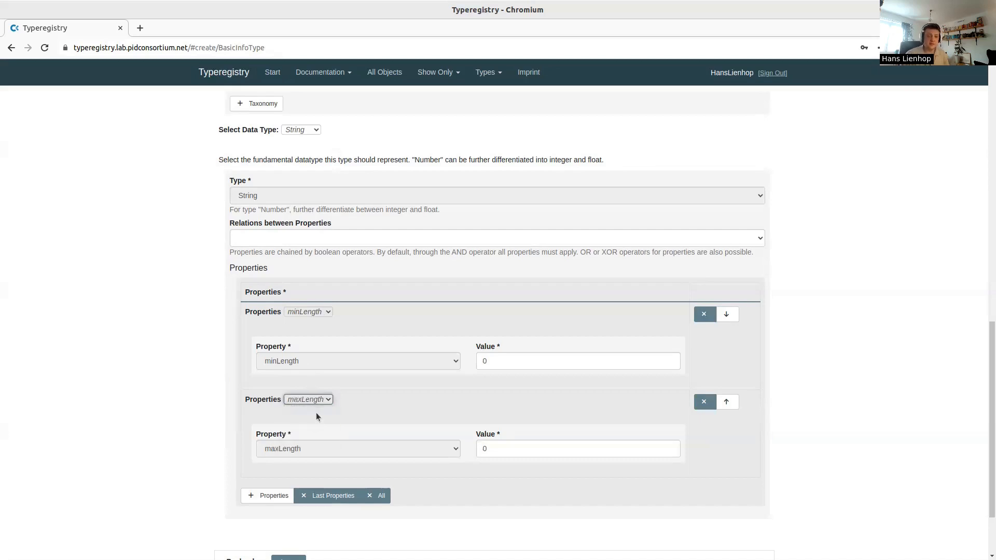
drag(559, 448, 365, 443)
text(10)
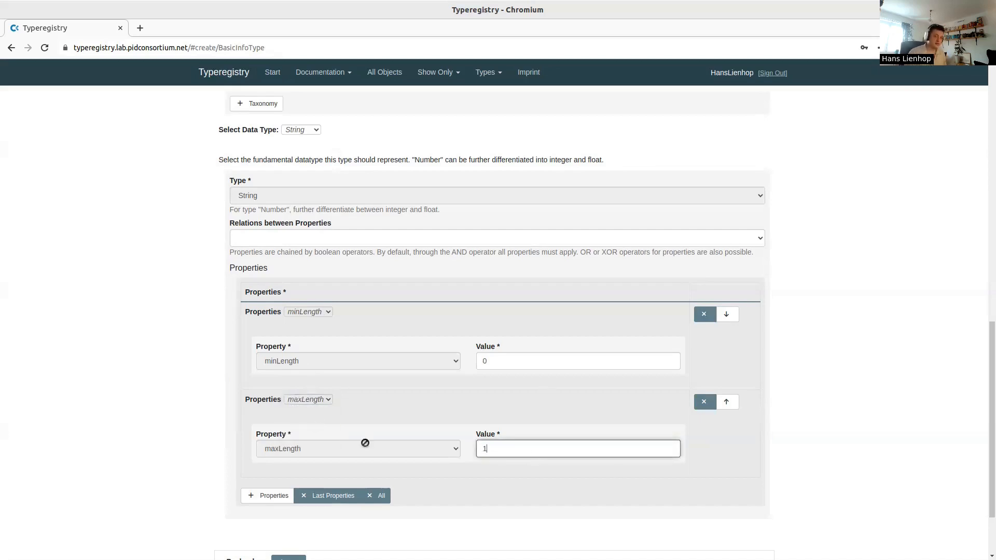
click(437, 418)
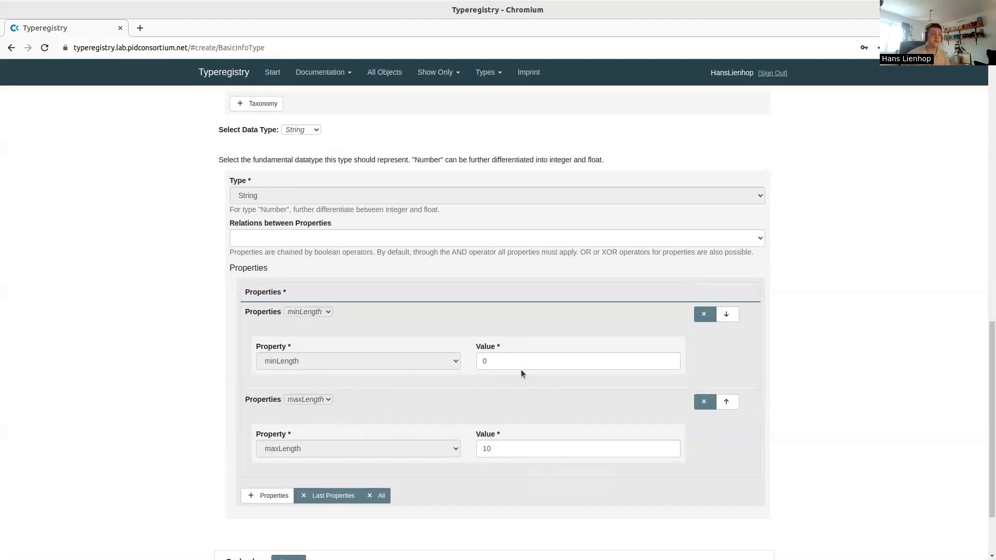
click(315, 312)
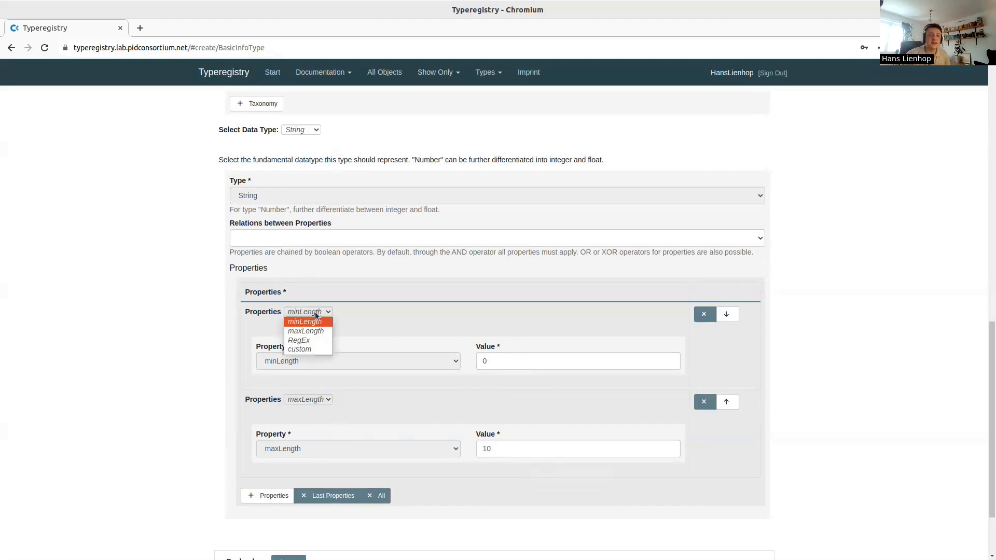
click(319, 341)
click(308, 400)
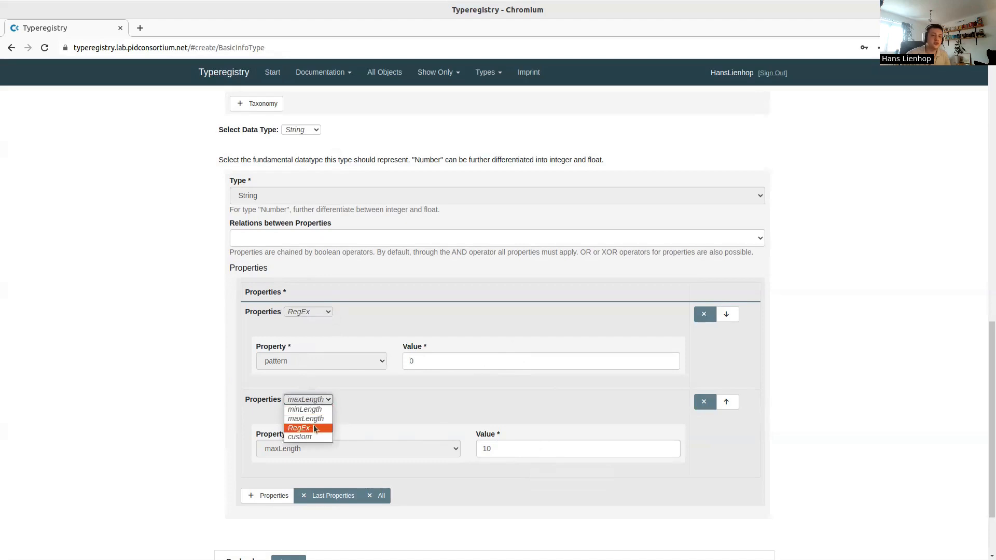
click(313, 425)
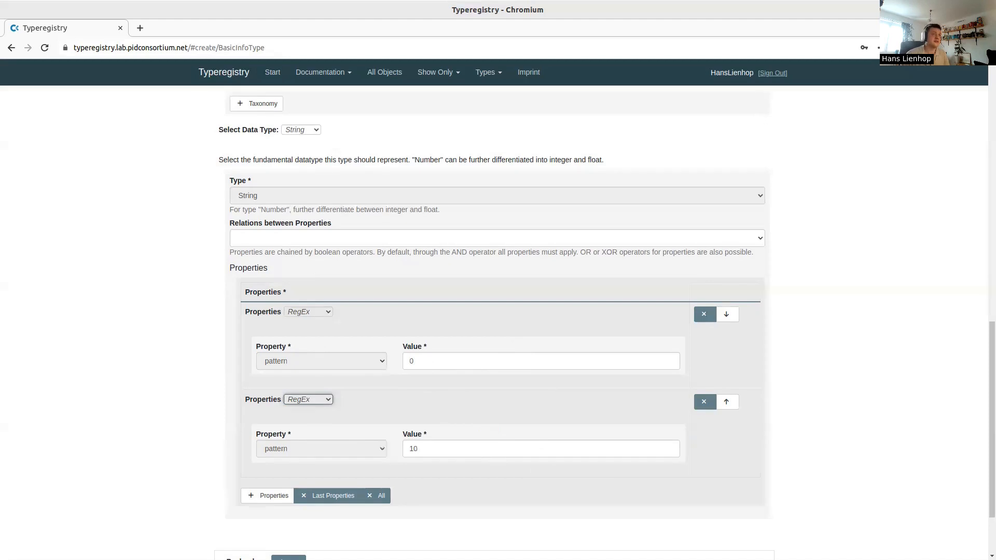
click(357, 241)
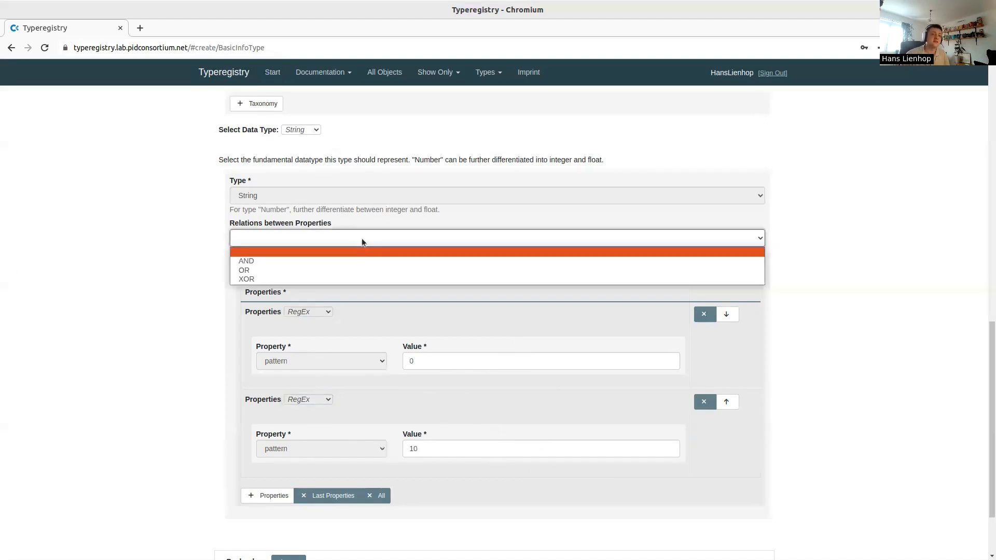
click(269, 279)
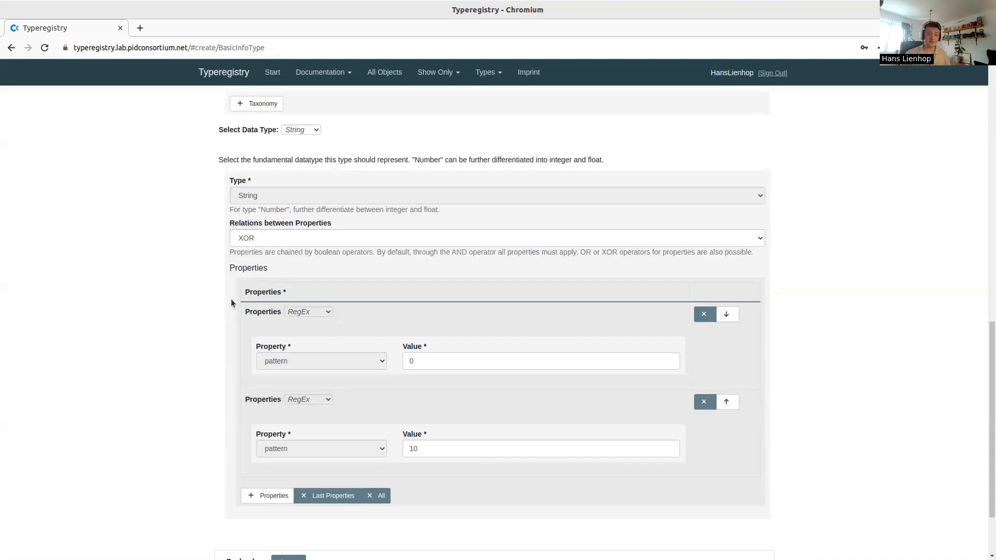
click(428, 361)
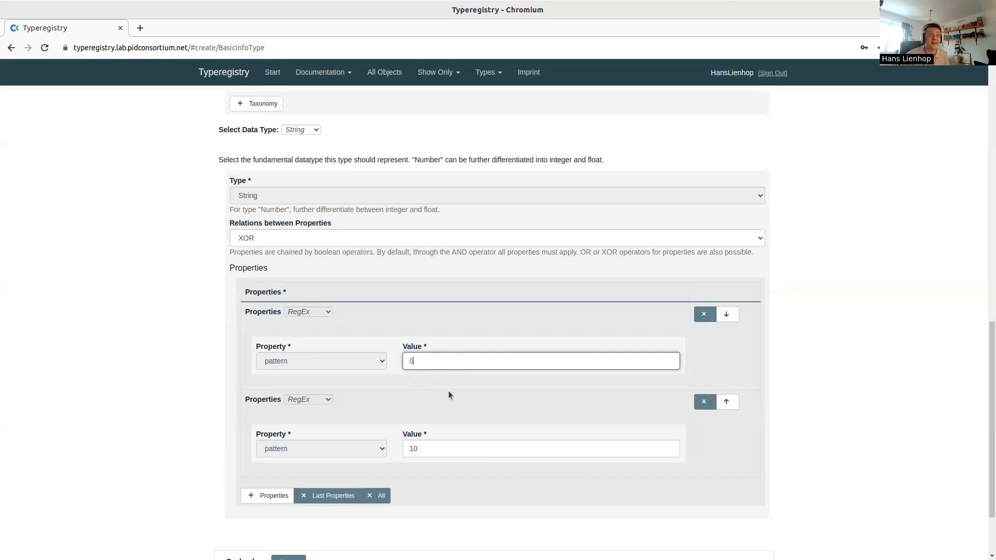
click(445, 447)
click(438, 359)
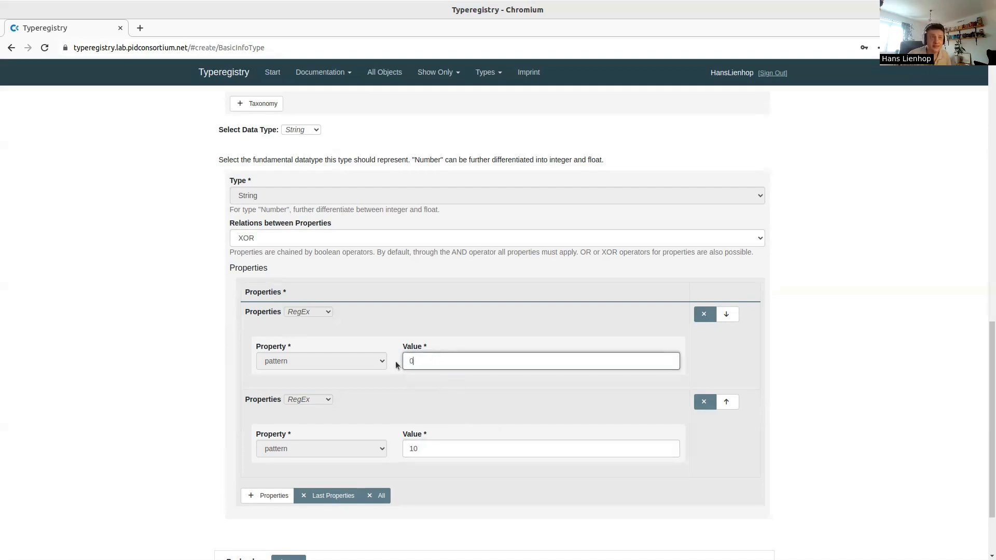
click(421, 448)
click(434, 361)
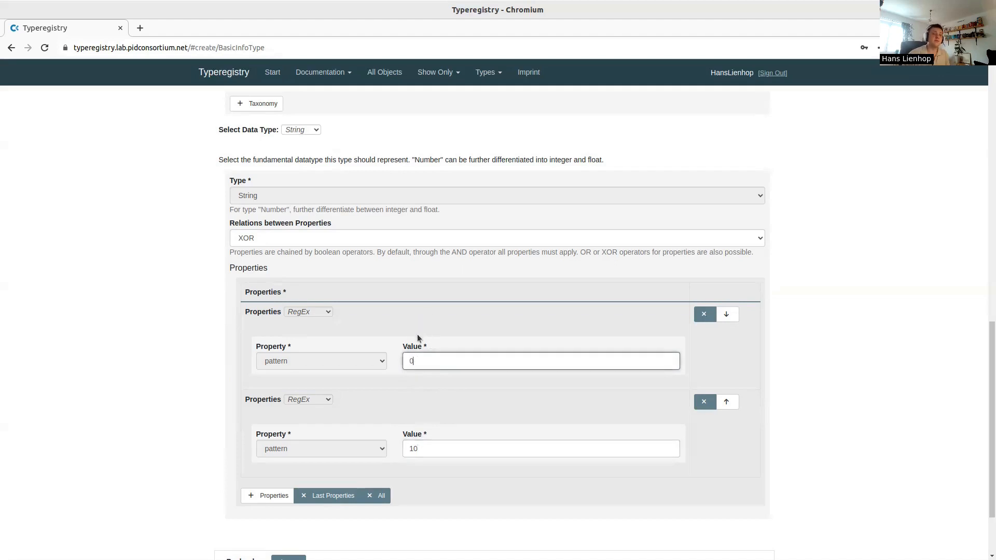
click(415, 448)
click(425, 433)
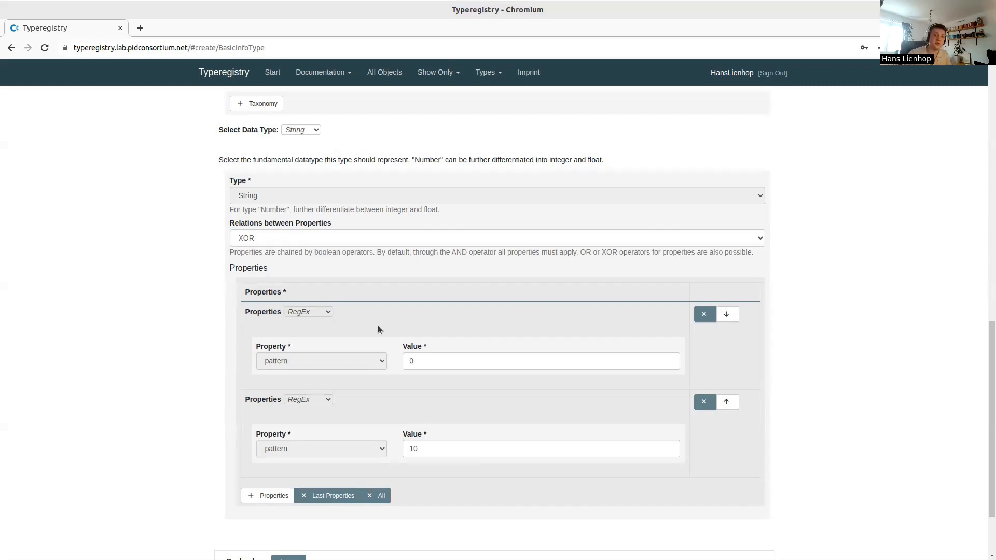
Remove the XOR relation and reset the properties to minLength 0 and maxLength 10
click(355, 242)
click(349, 251)
click(308, 312)
click(313, 321)
click(314, 400)
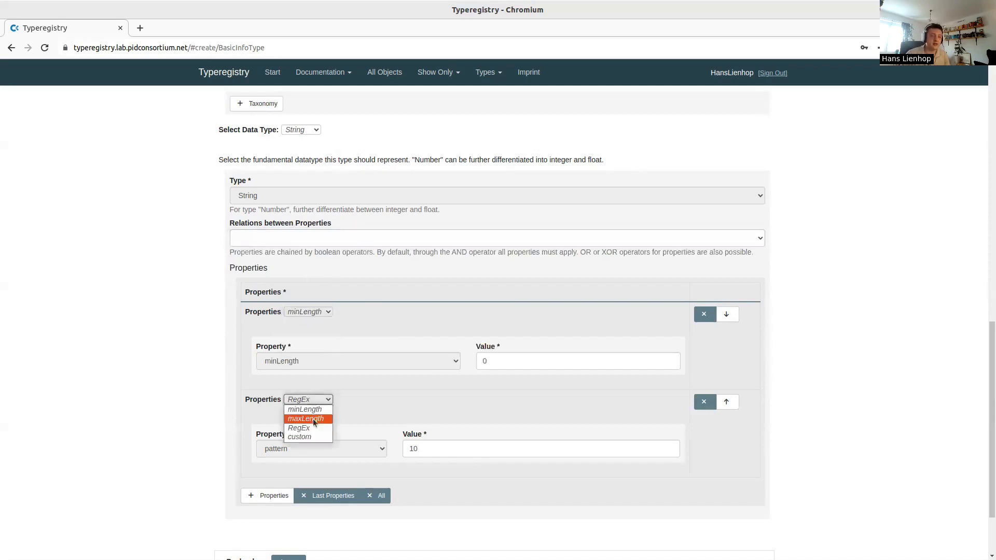
click(312, 419)
click(511, 448)
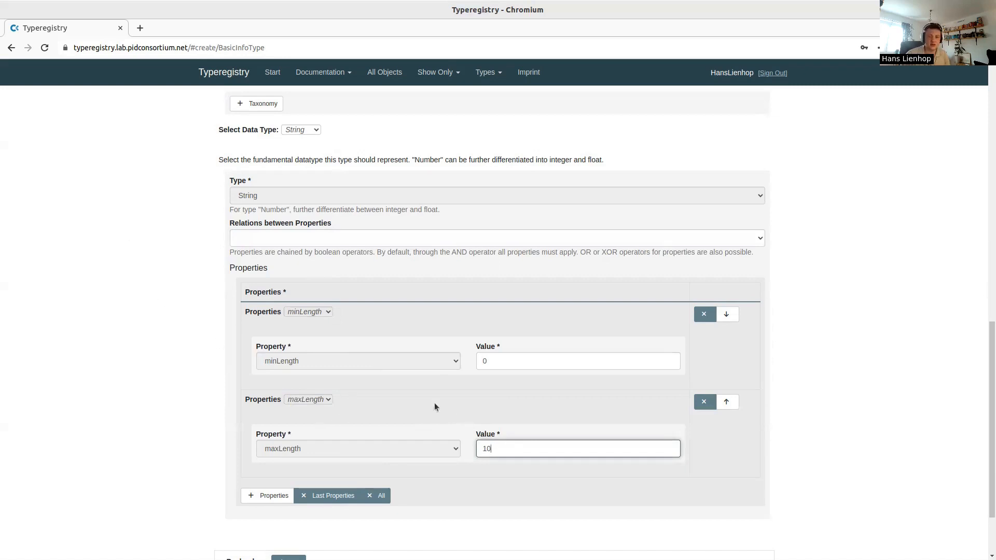
Enter TestType as the Type Name
scroll(488, 400, up, 10)
click(367, 272)
text(TestType)
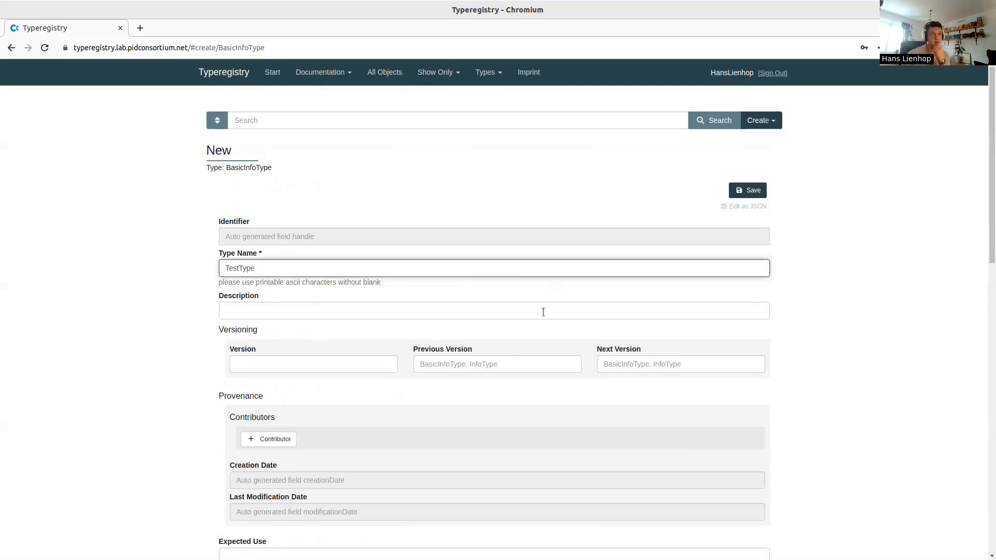
scroll(652, 285, down, 10)
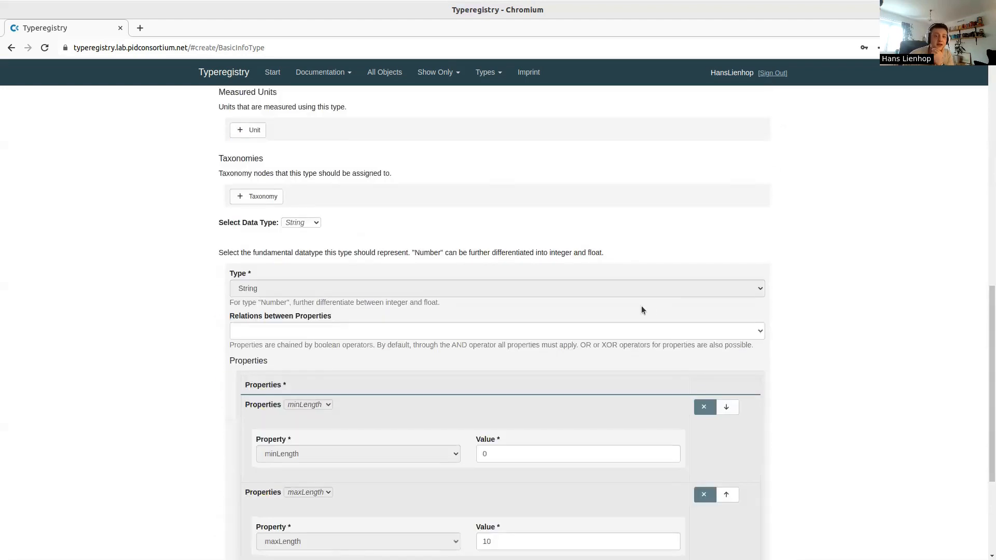
Save TestType, then reopen the saved object for editing
click(747, 552)
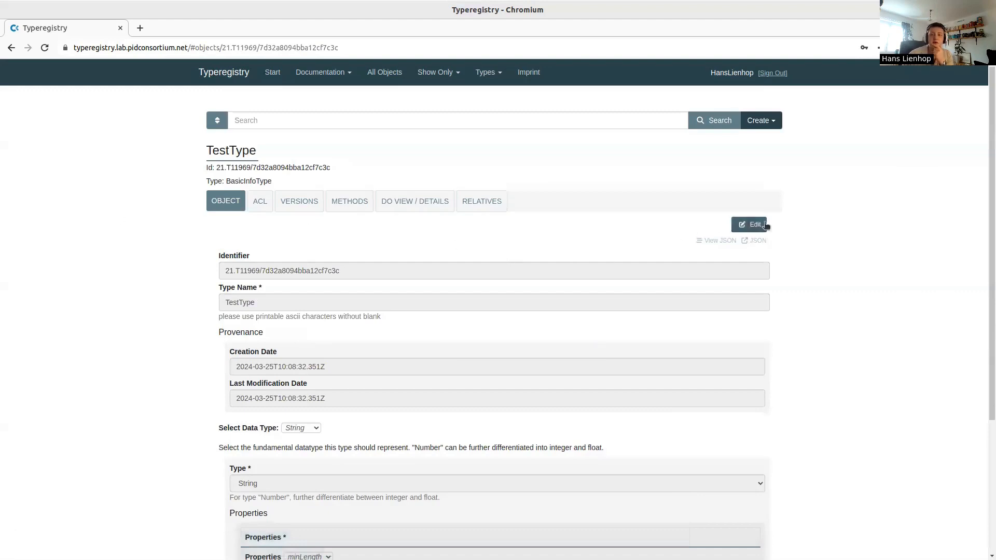
click(755, 236)
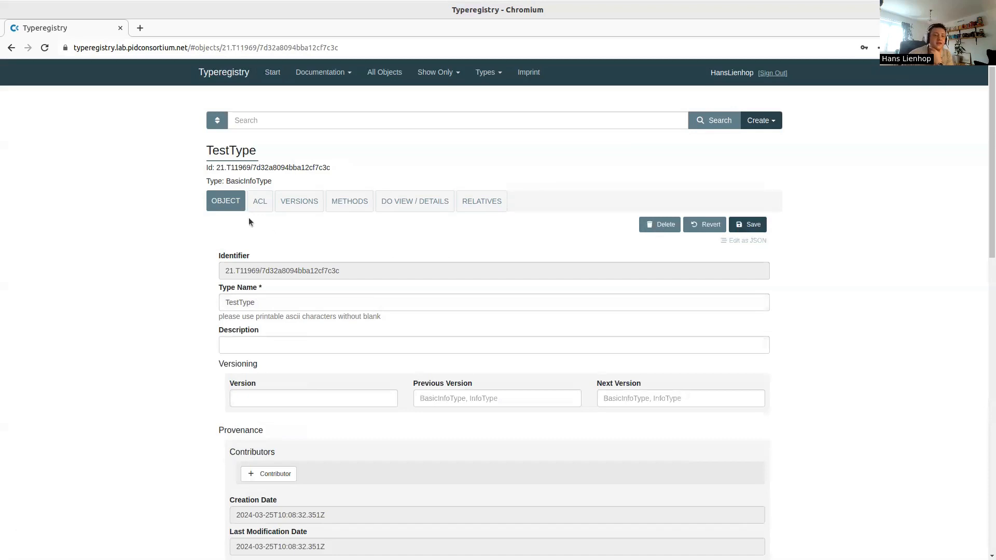
scroll(248, 218, down, 3)
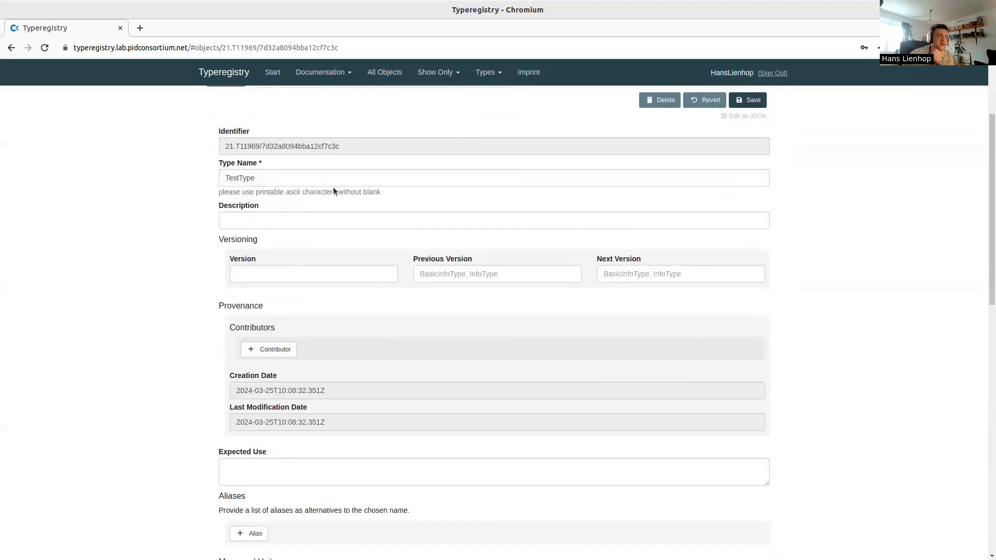
scroll(415, 307, down, 3)
scroll(415, 309, up, 6)
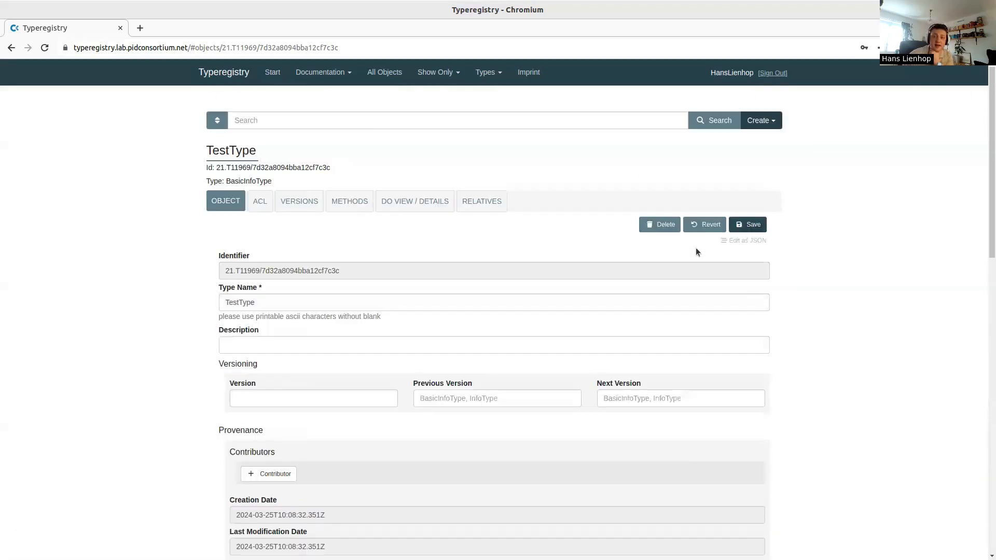
Inspect TestType's definition as JSON, return to the form view and save again
click(742, 245)
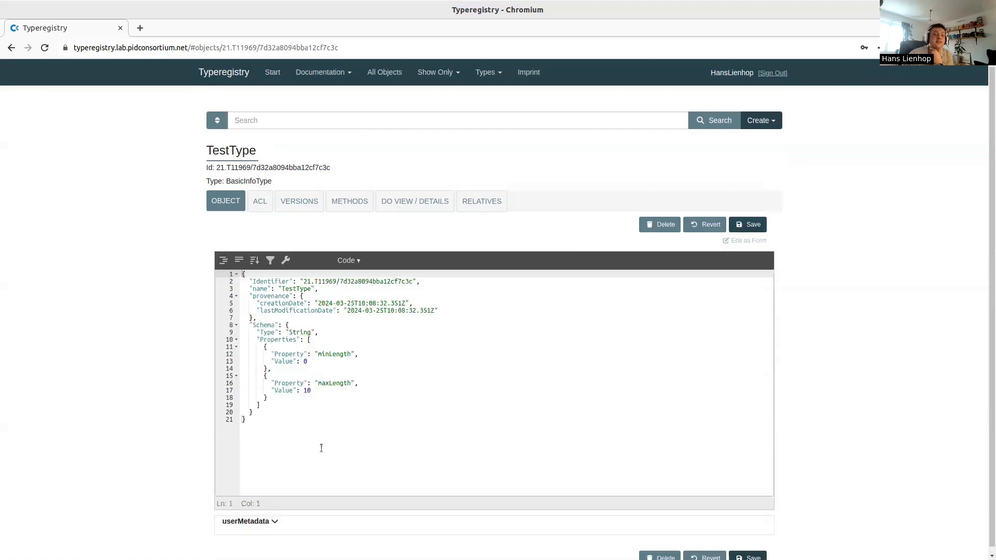
drag(321, 446, 242, 281)
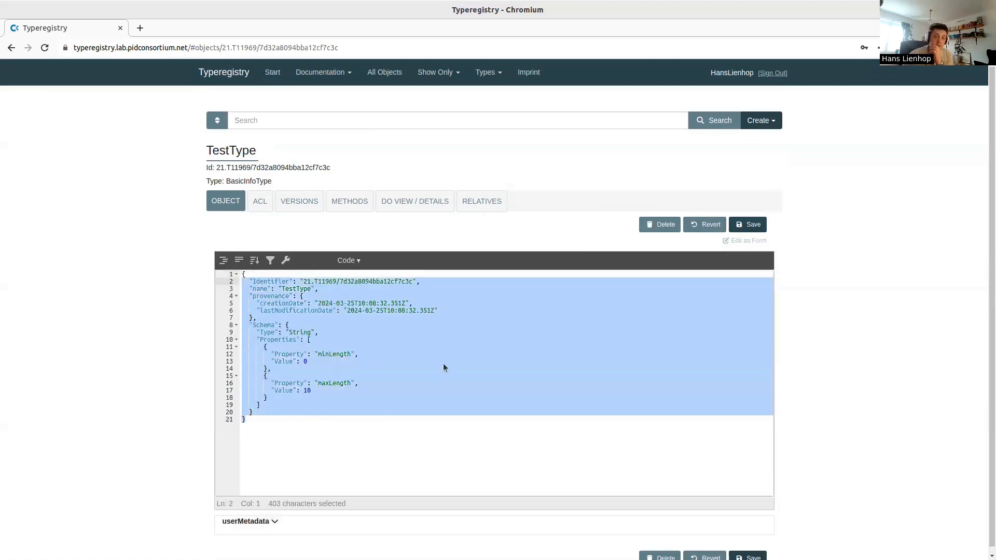
click(420, 366)
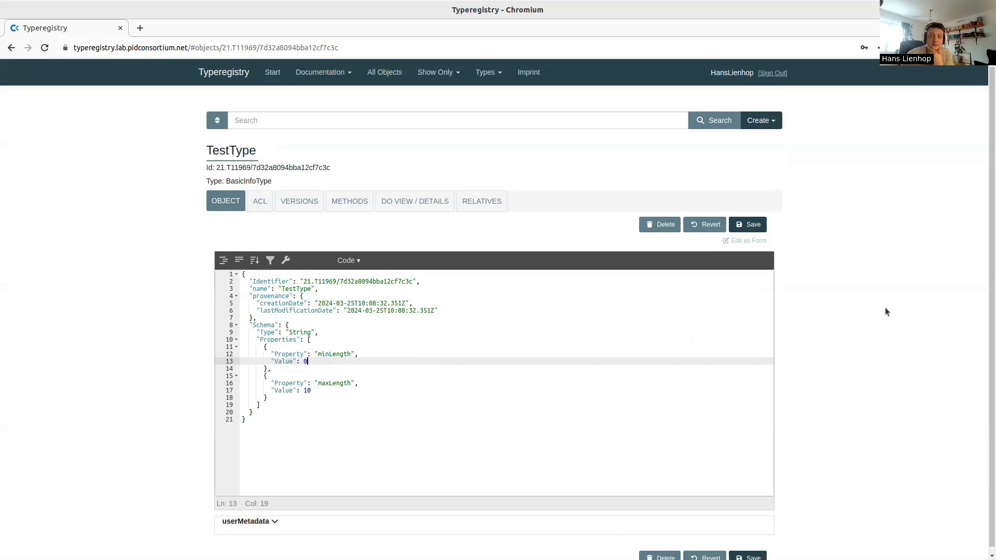
click(761, 241)
click(748, 225)
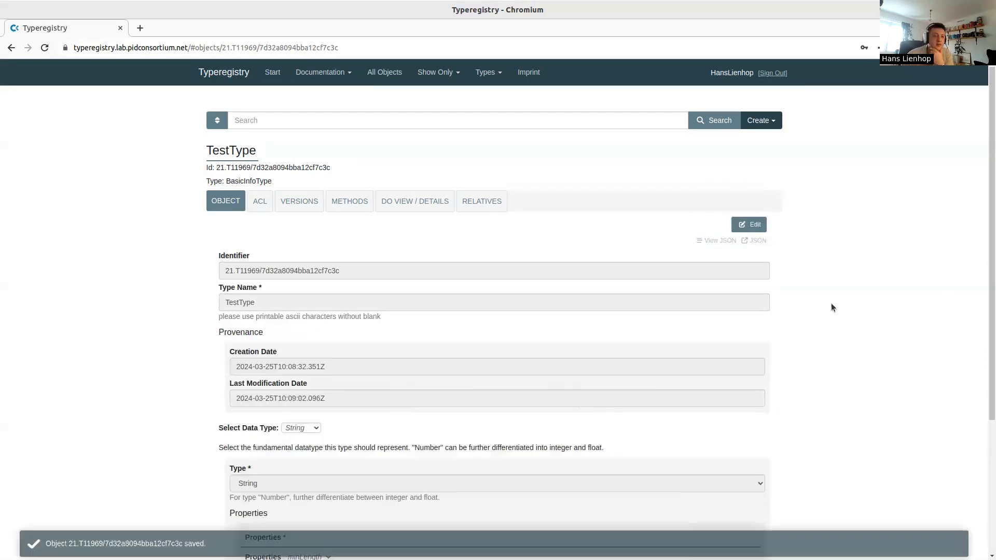
scroll(629, 301, down, 1)
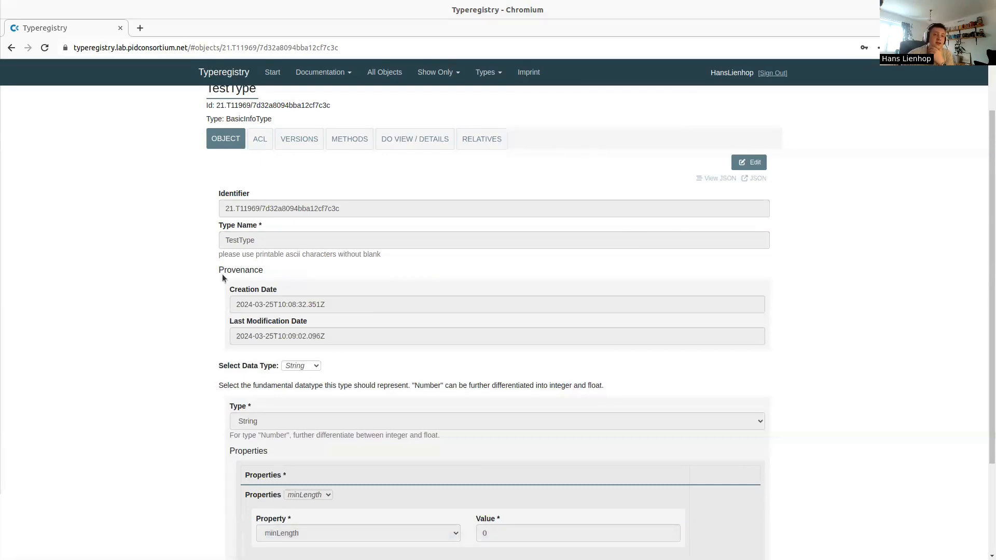
drag(223, 208, 343, 209)
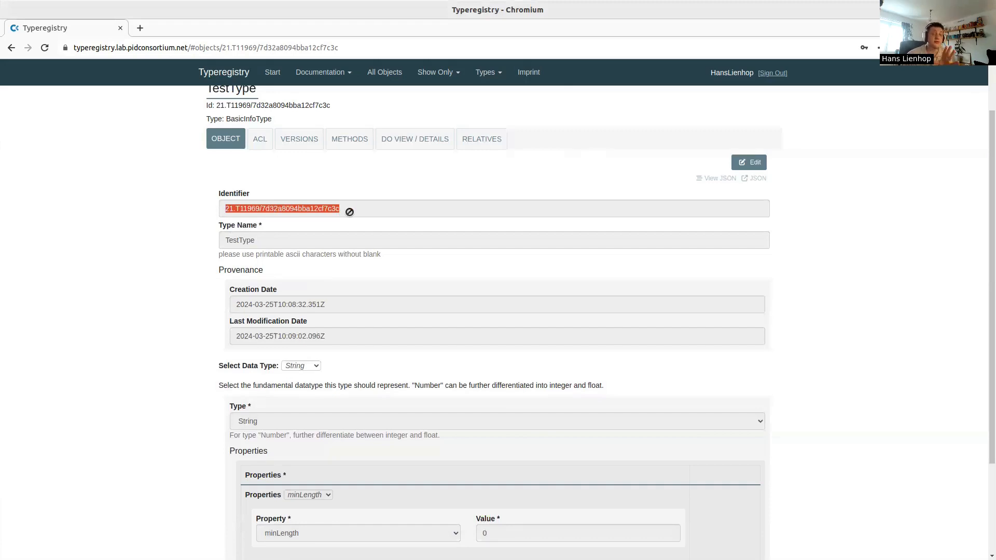
scroll(181, 174, up, 2)
click(208, 47)
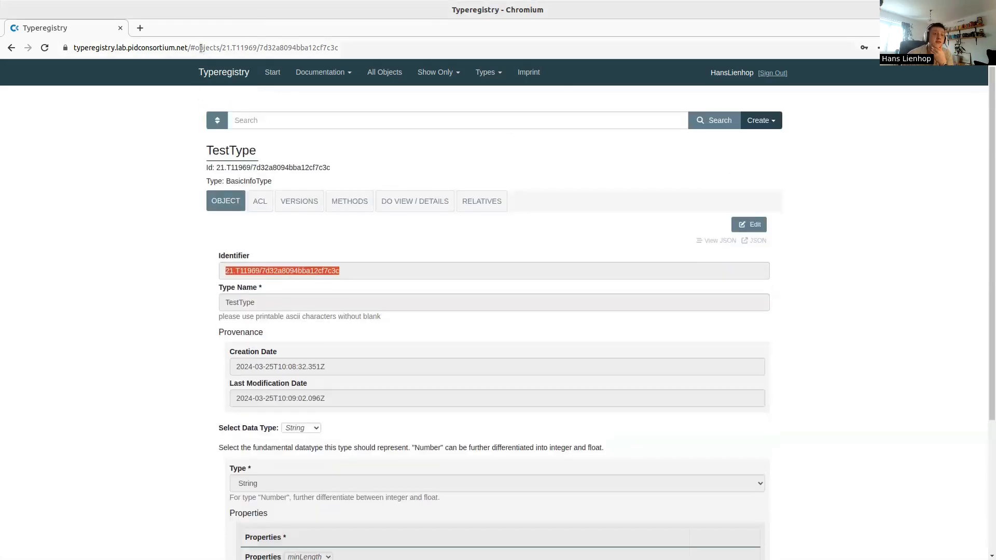
click(208, 50)
drag(366, 47, 214, 46)
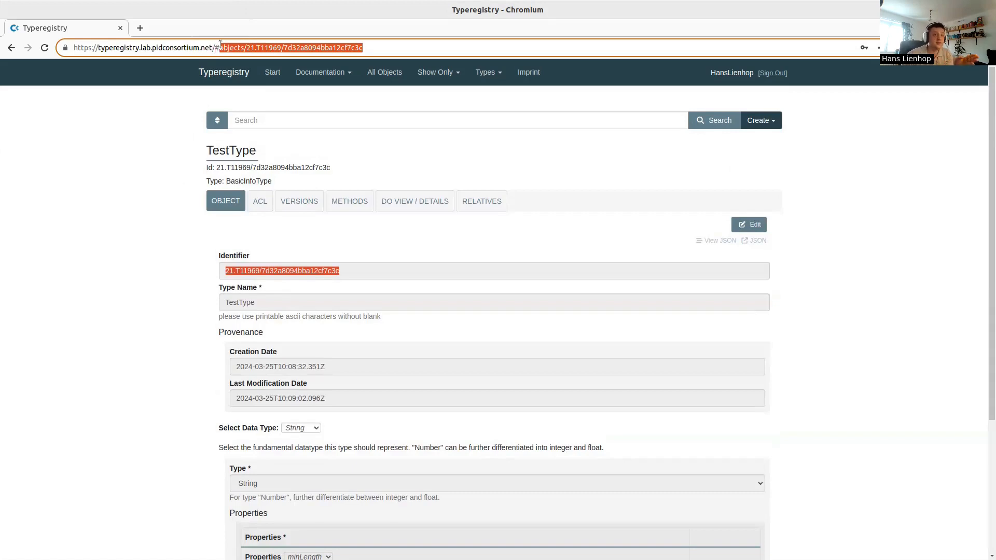
click(225, 45)
double_click(226, 45)
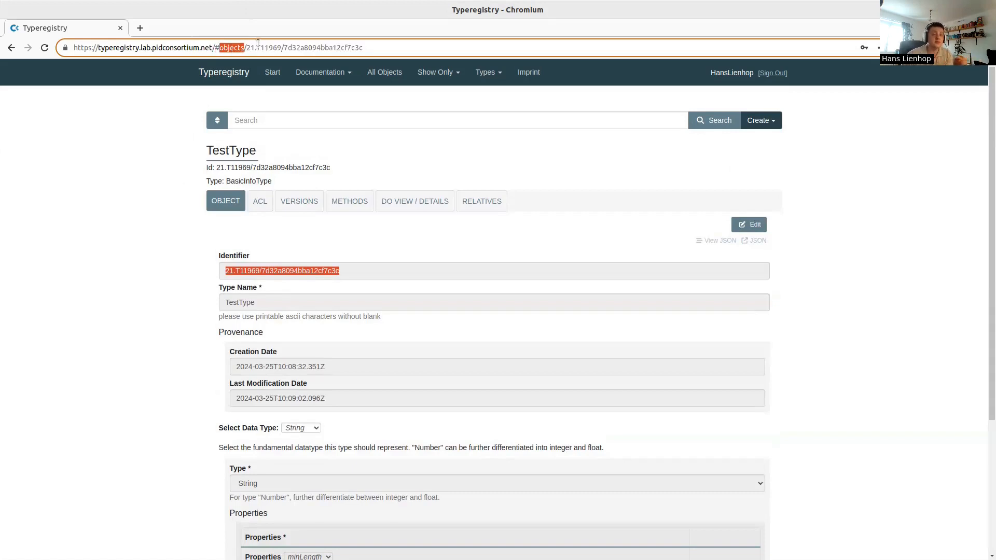
click(254, 48)
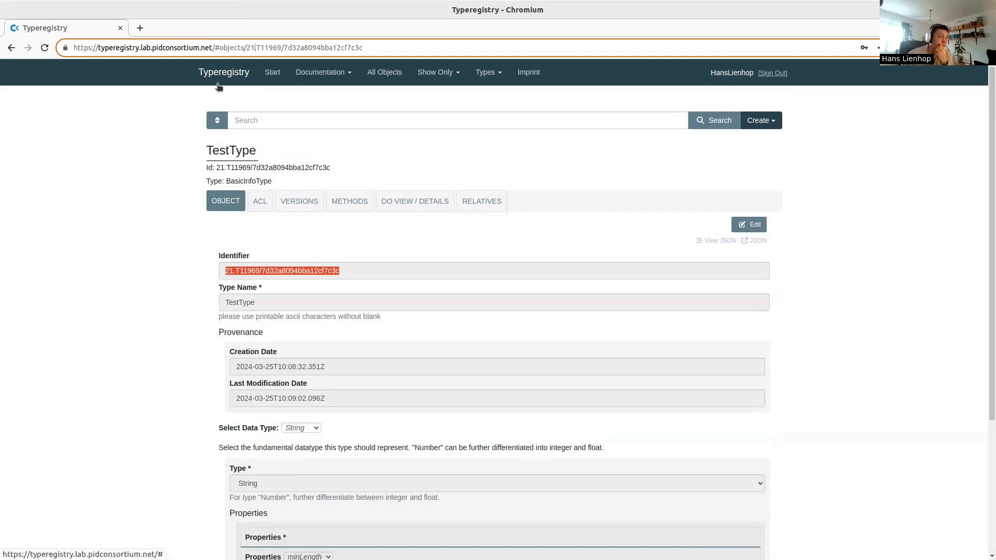
double_click(221, 48)
click(214, 48)
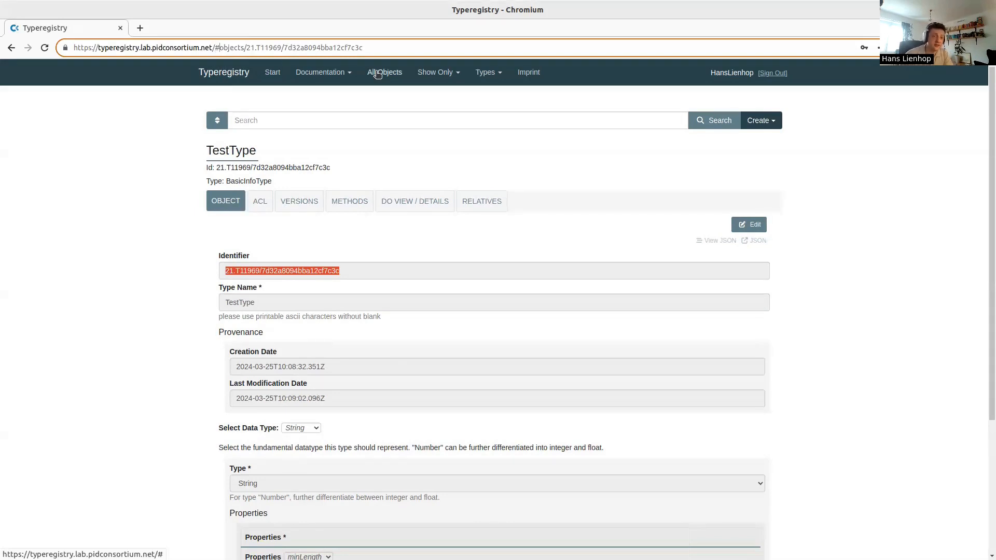
key(Delete)
key(Return)
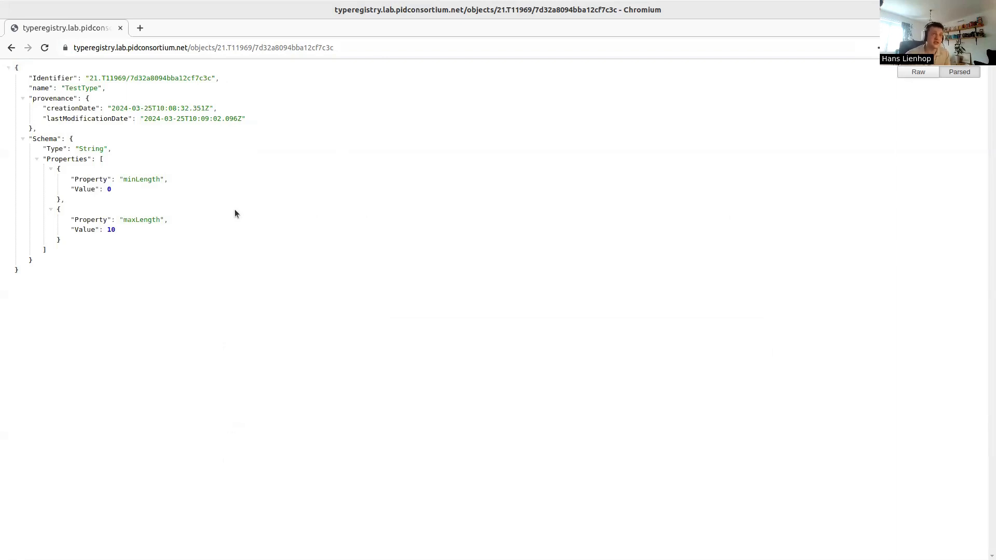
key(alt+Left)
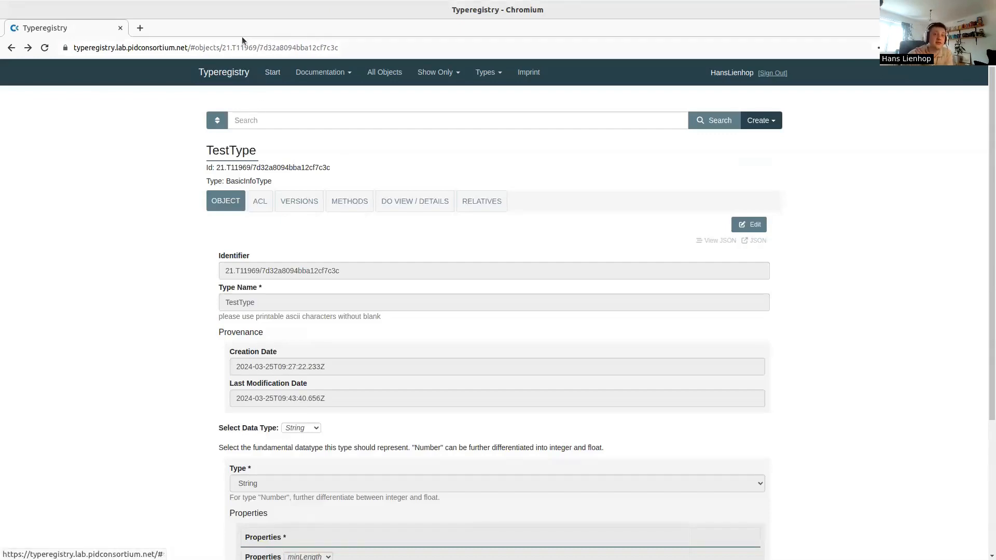
scroll(192, 346, down, 2)
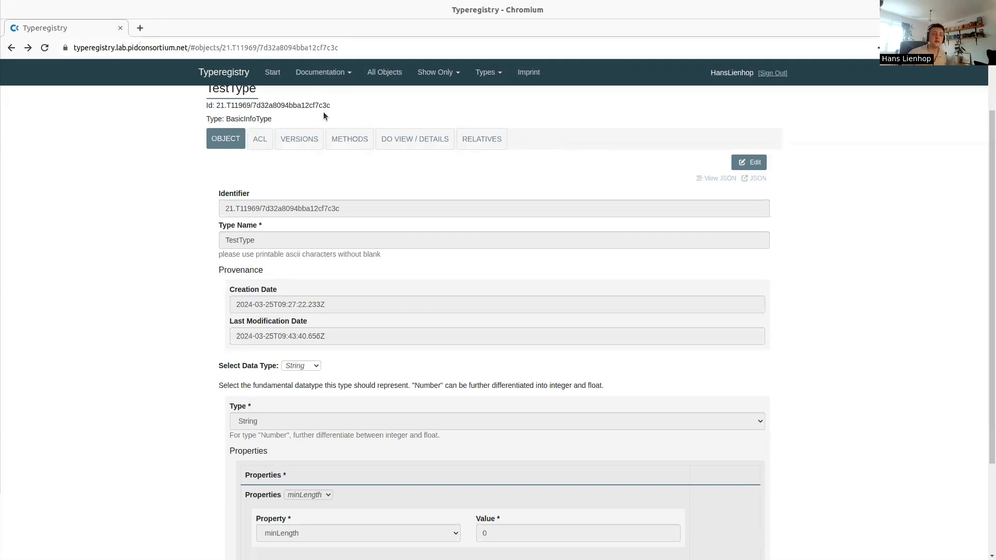
drag(343, 106, 216, 105)
key(ctrl+c)
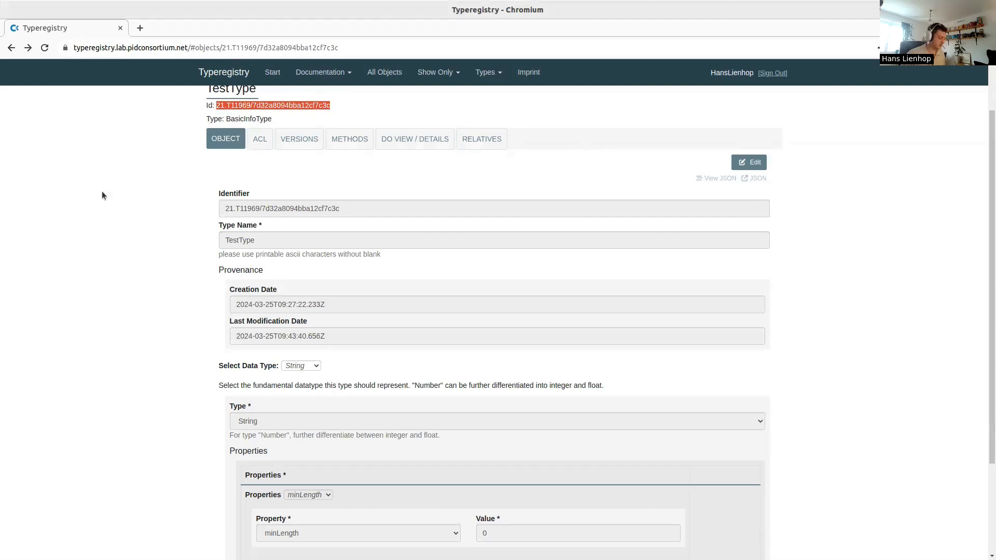
Open the Handle.Net proxy in a new tab and paste handle 21.T11969/7d32a8094bba12cf7c3c
key(ctrl+t)
text(hdl)
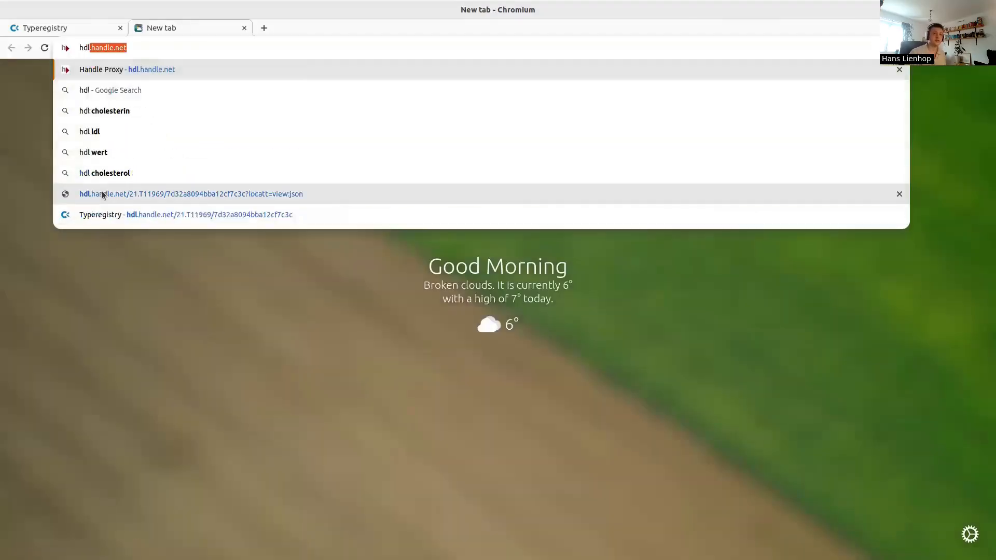
key(Return)
click(424, 228)
key(ctrl+v)
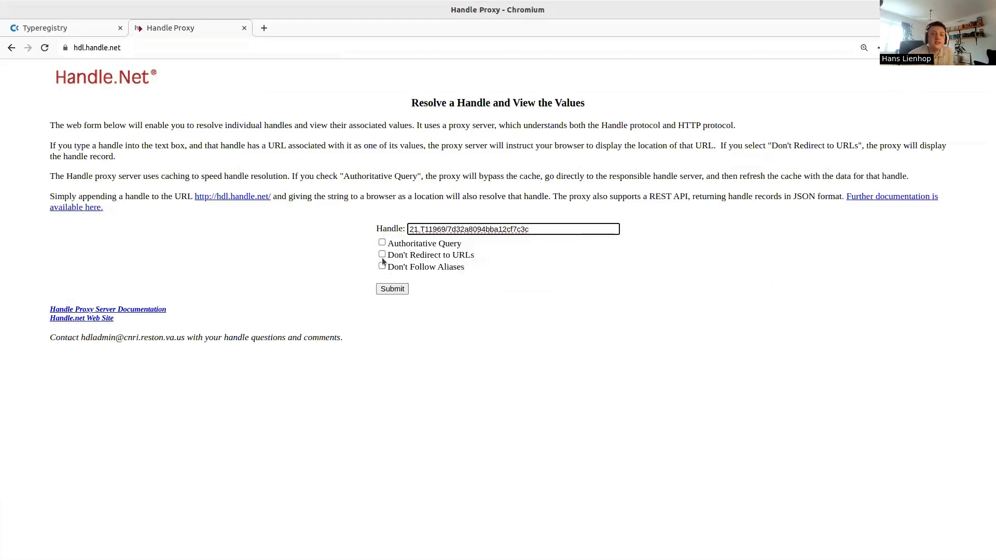
click(36, 26)
click(170, 31)
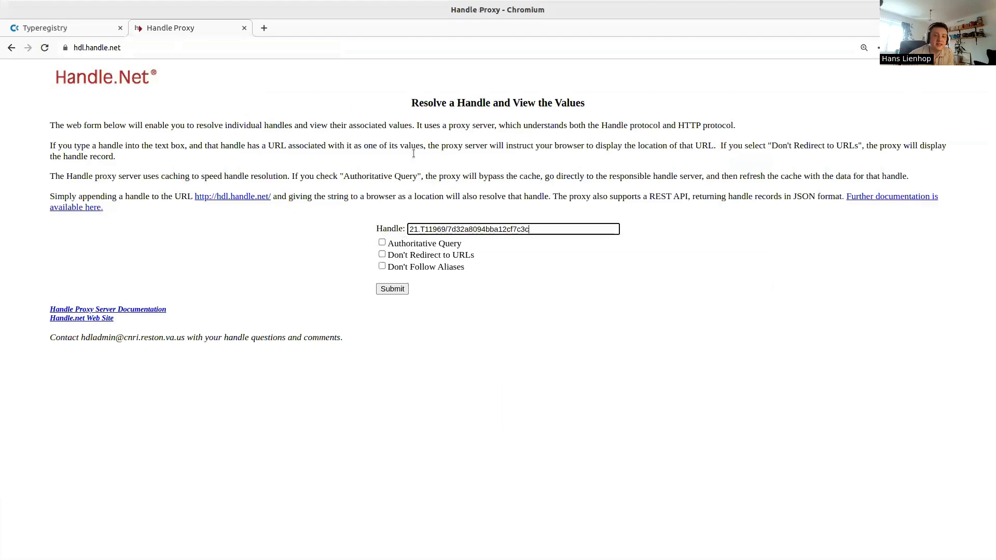
Resolve the handle with 'Don't Redirect to URLs' enabled and point out the 10320/loc entry
click(382, 255)
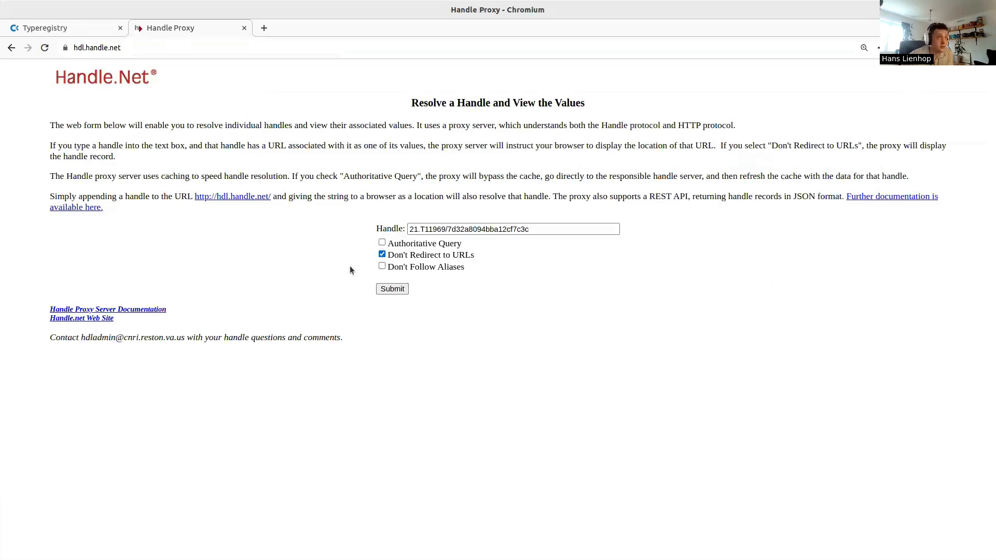
click(397, 291)
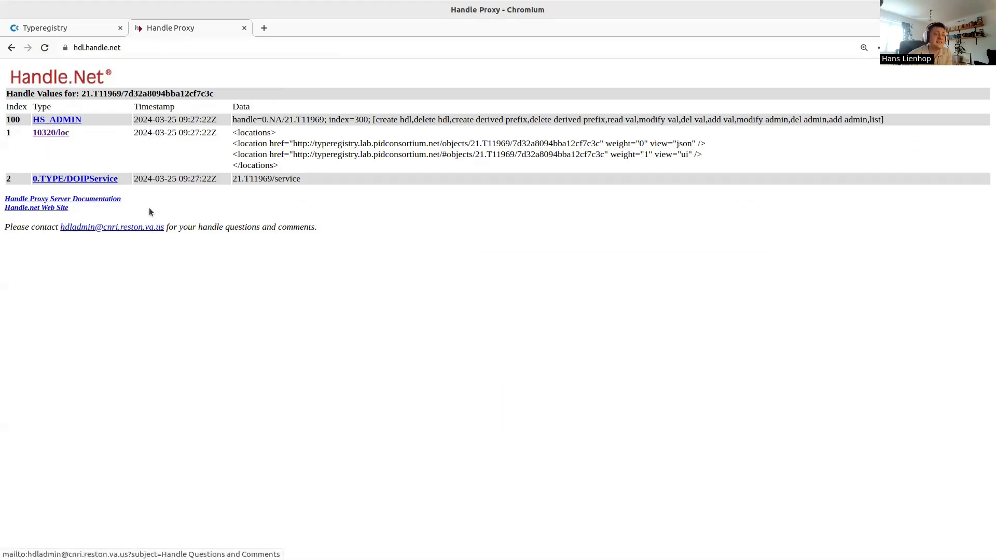
drag(3, 135, 38, 133)
click(93, 142)
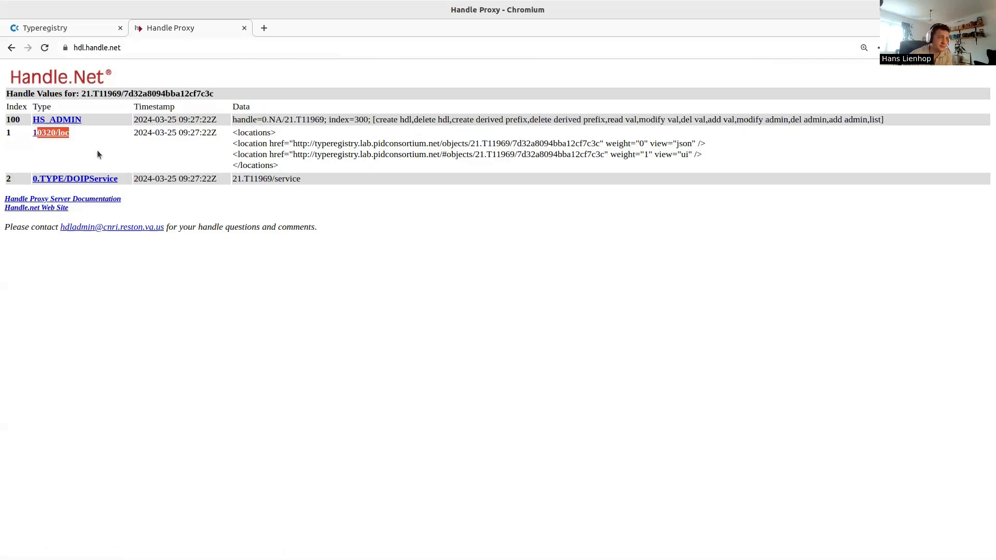
click(130, 142)
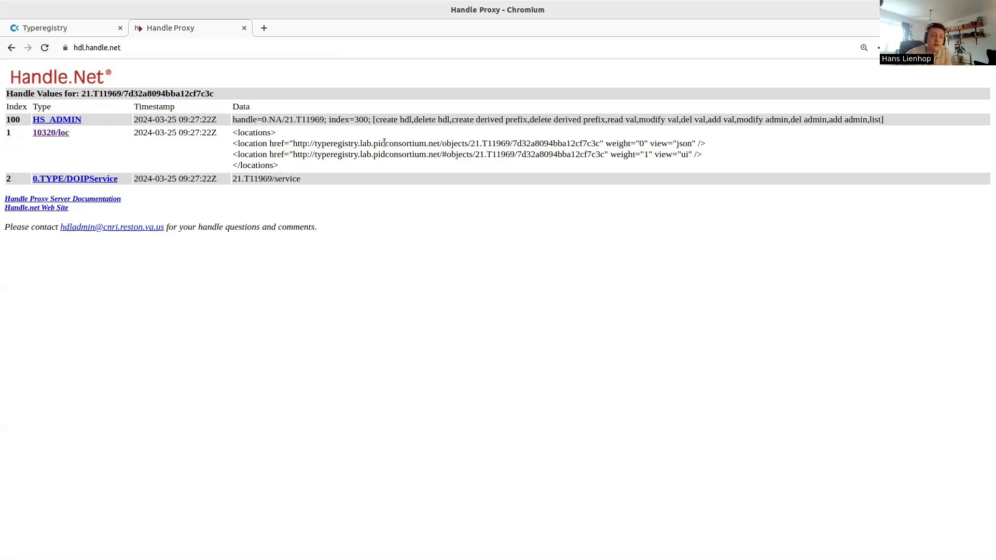
Examine the json and ui locations' domain, path and weight, then go back to the lookup form
drag(374, 143, 405, 141)
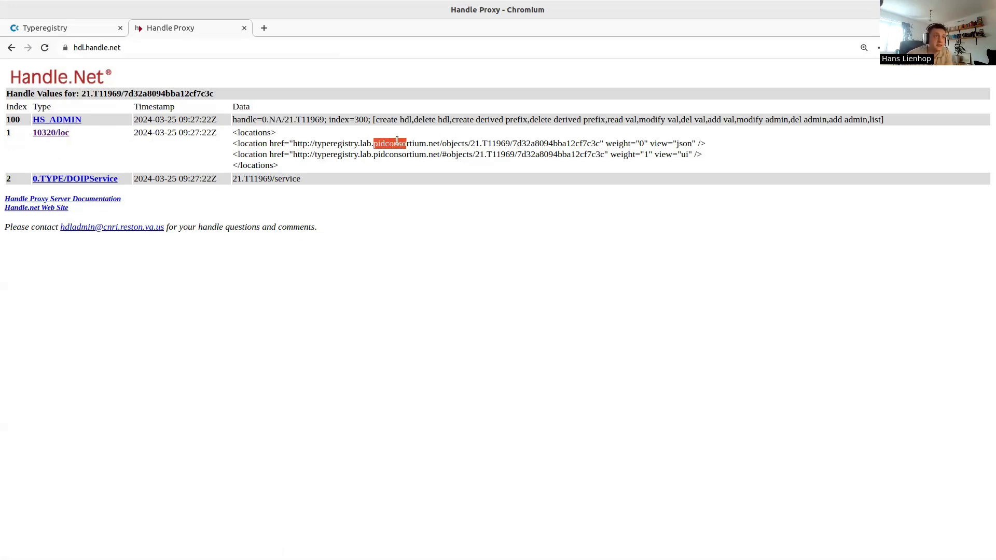
click(397, 141)
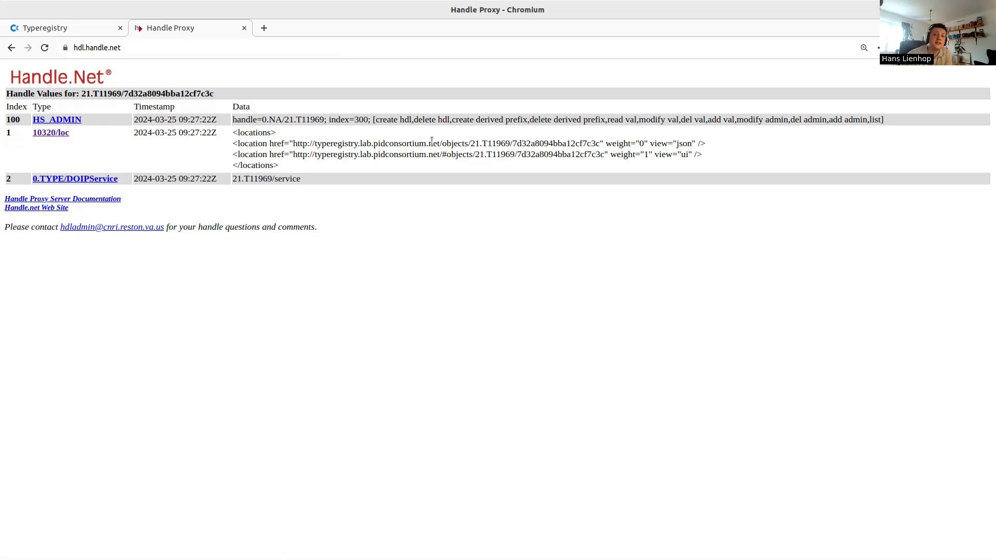
drag(442, 143, 692, 144)
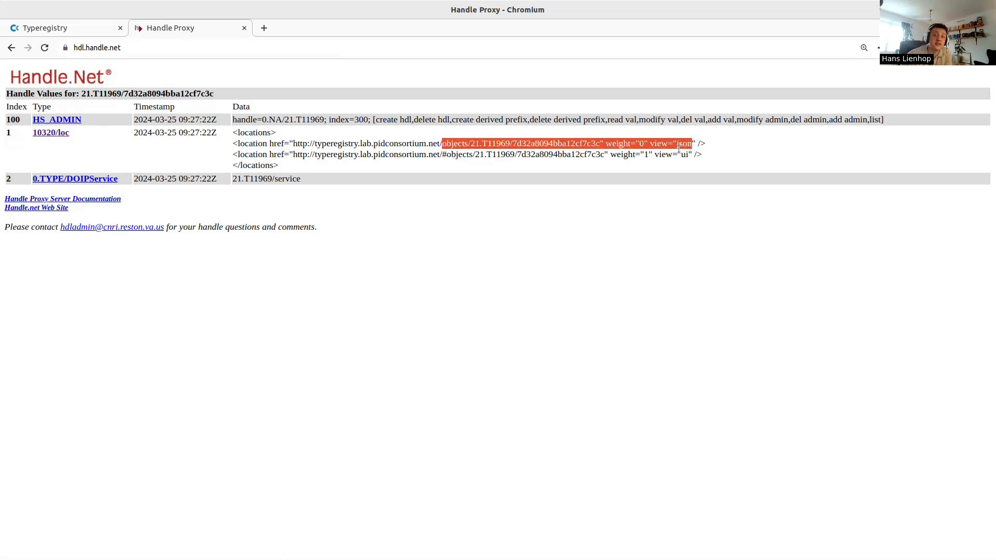
click(512, 145)
drag(362, 156, 448, 154)
click(602, 150)
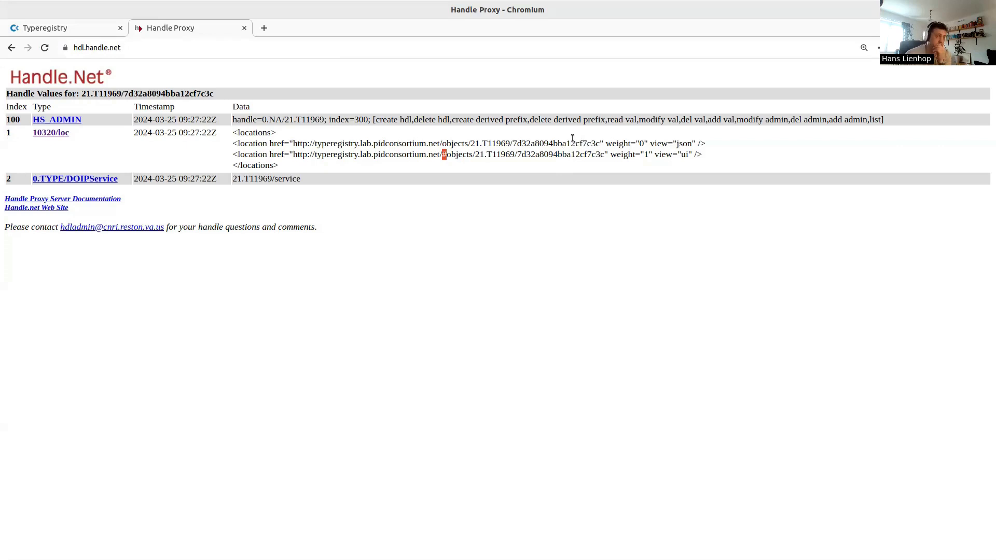
drag(634, 156, 645, 155)
click(646, 155)
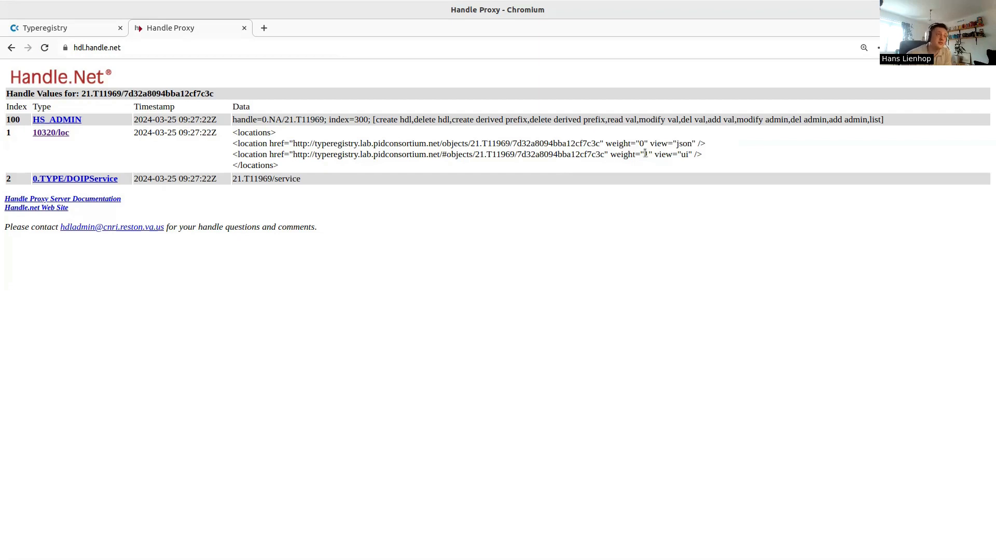
key(alt+Left)
click(267, 45)
click(266, 45)
text(/)
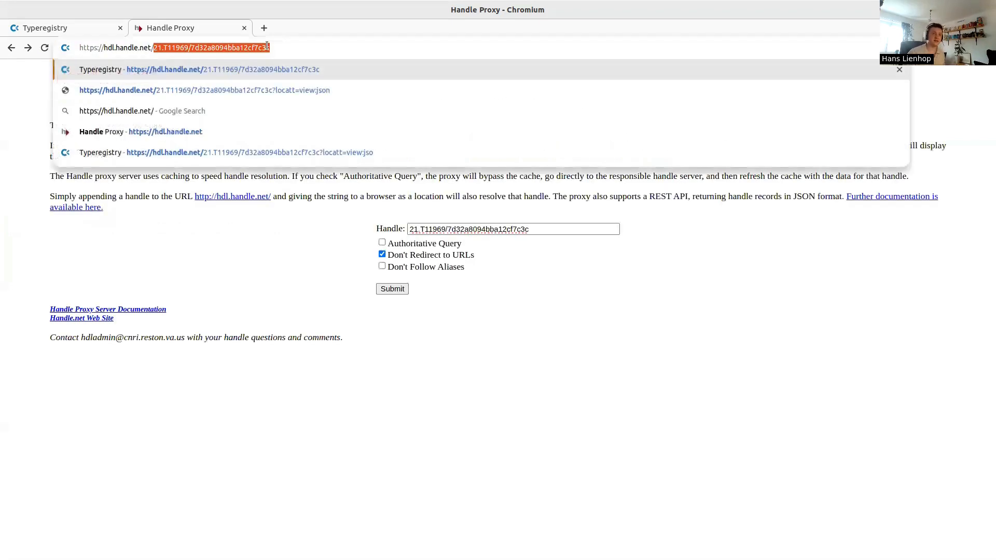
key(End)
key(Return)
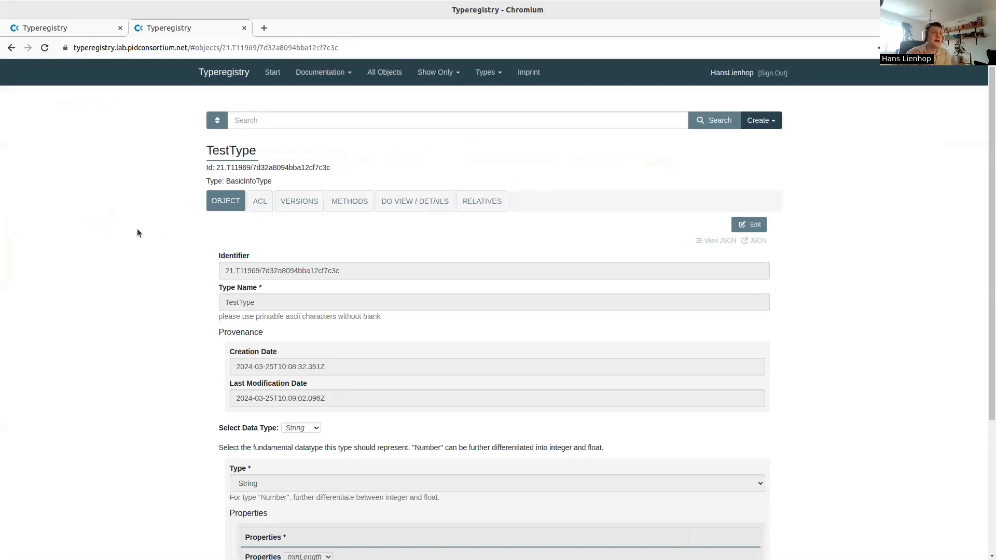
key(alt+Left)
click(243, 49)
click(244, 49)
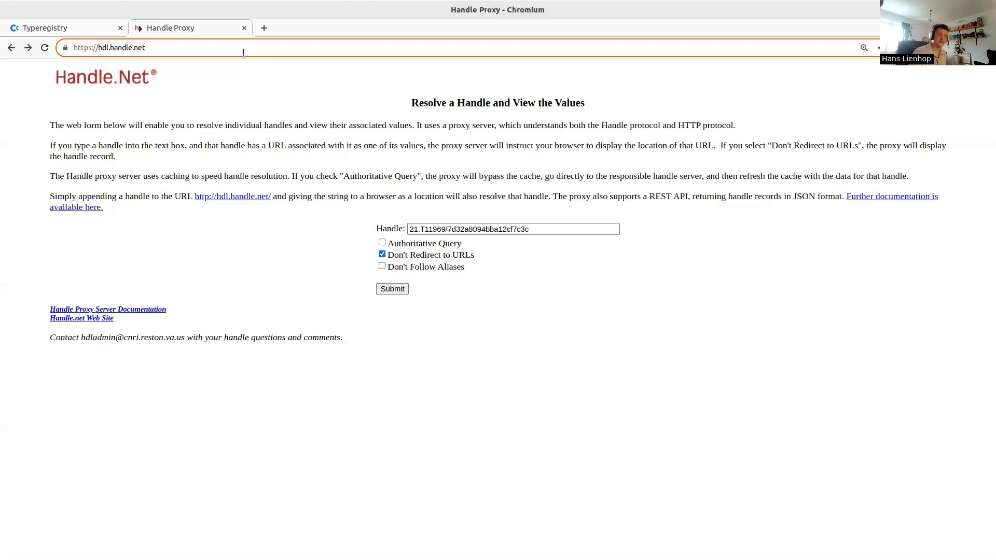
text(/)
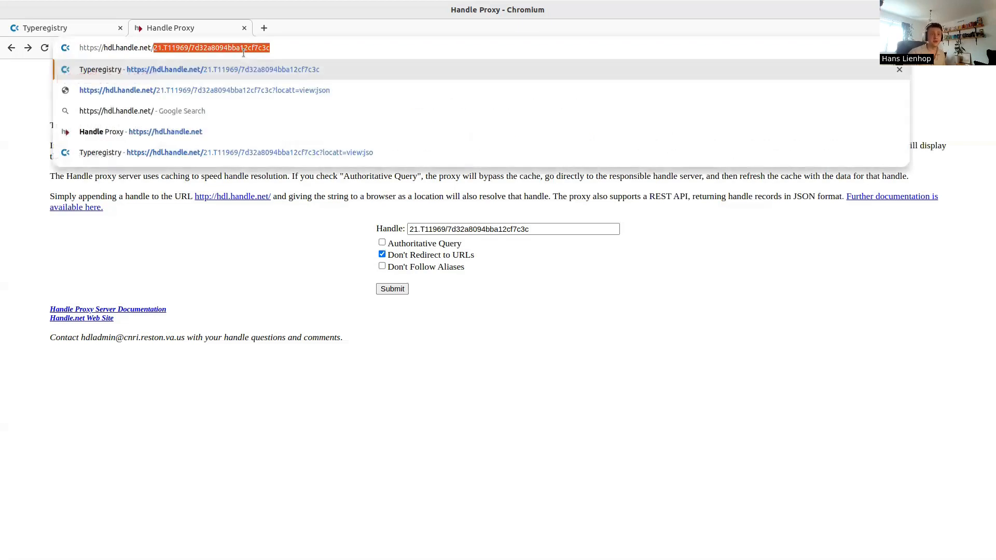
key(Right)
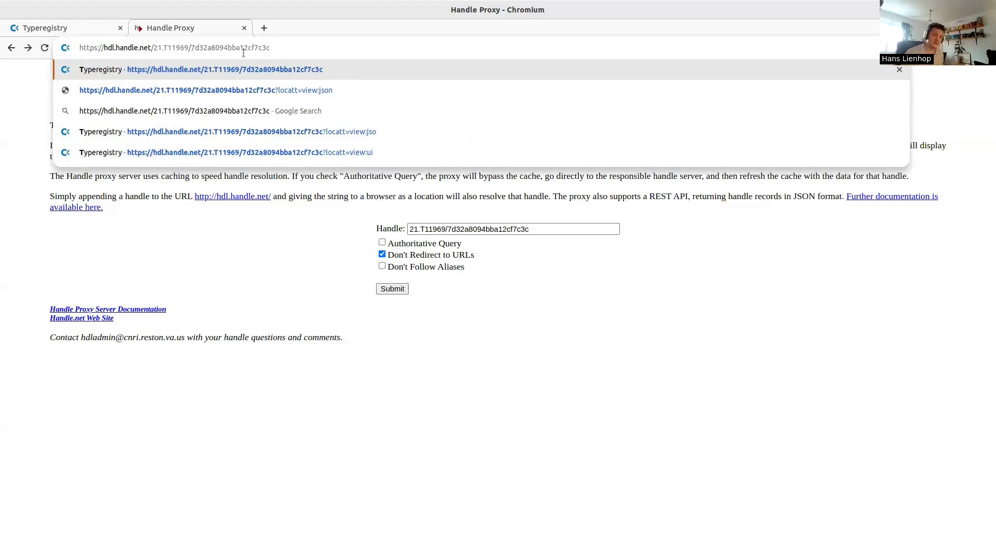
text(?loca)
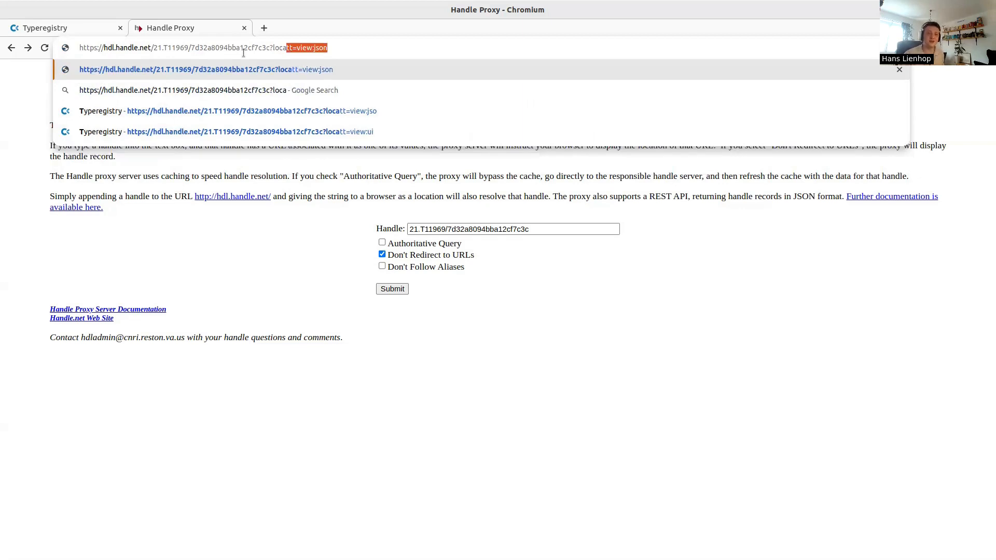
text(tt=vi)
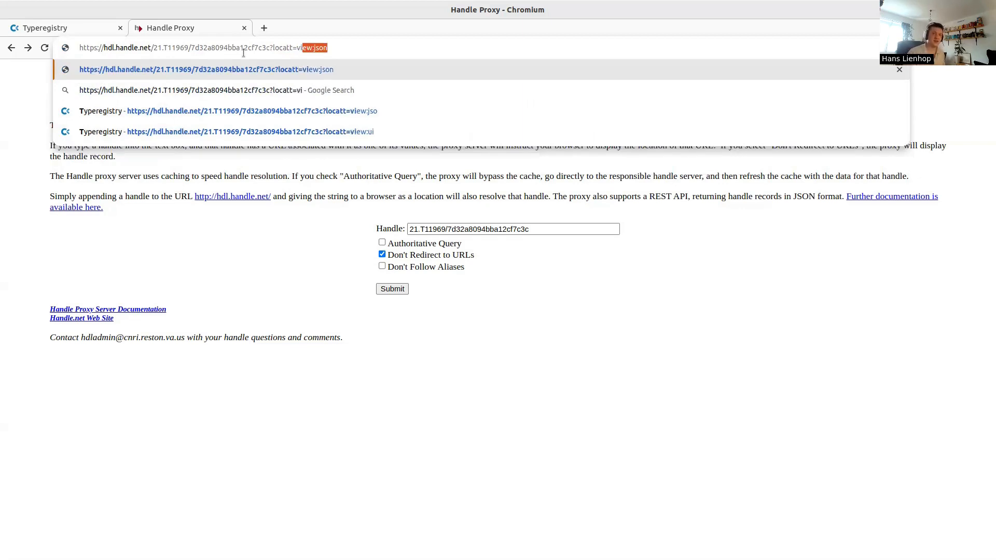
text(ew:json)
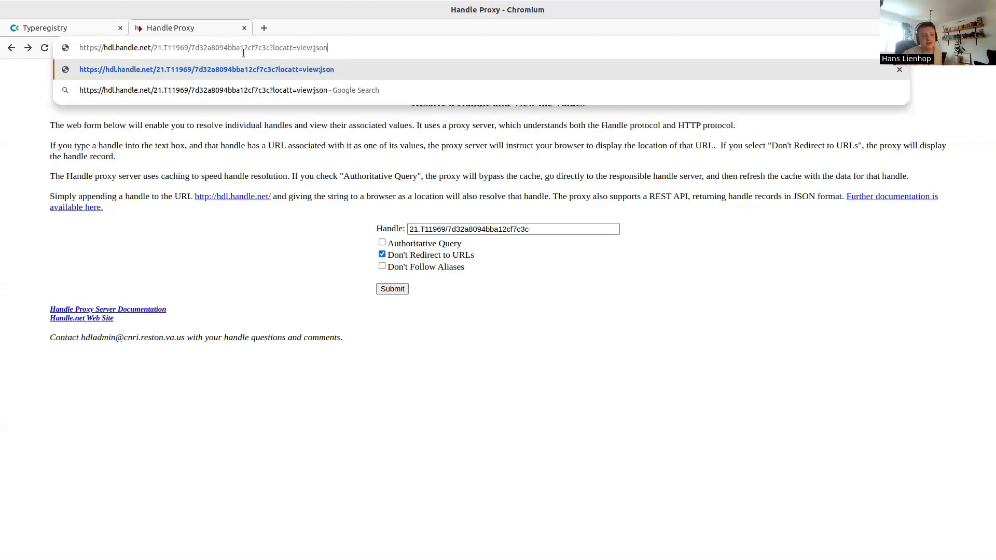
key(shift+Left)
key(shift+Left)
key(shift+Left)
key(shift+Left)
key(shift+Left)
key(shift+Left)
key(shift+Left)
key(shift+Left)
key(shift+Left)
key(shift+Left)
key(shift+Left)
key(shift+Left)
key(shift+Left)
key(shift+Left)
key(shift+Left)
key(shift+Left)
key(shift+Left)
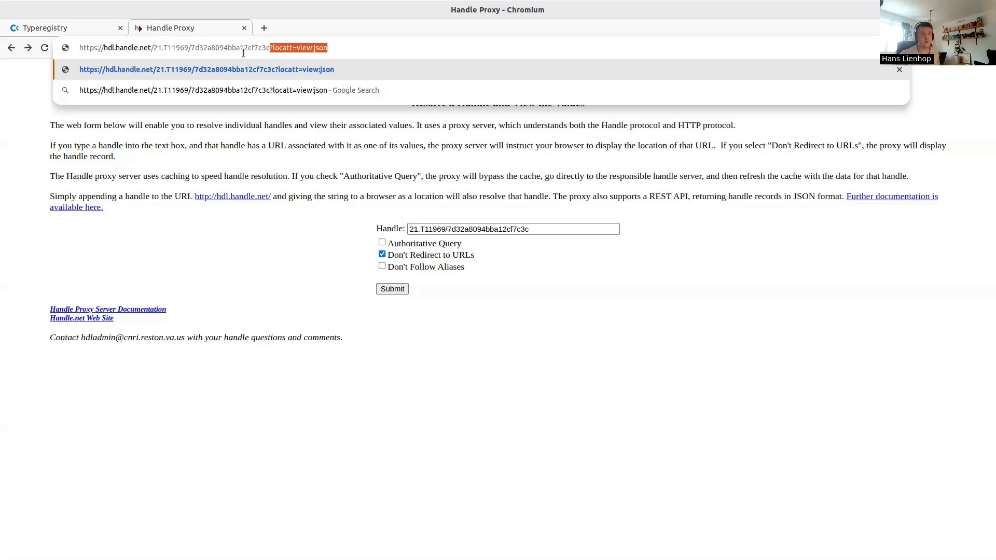
key(Return)
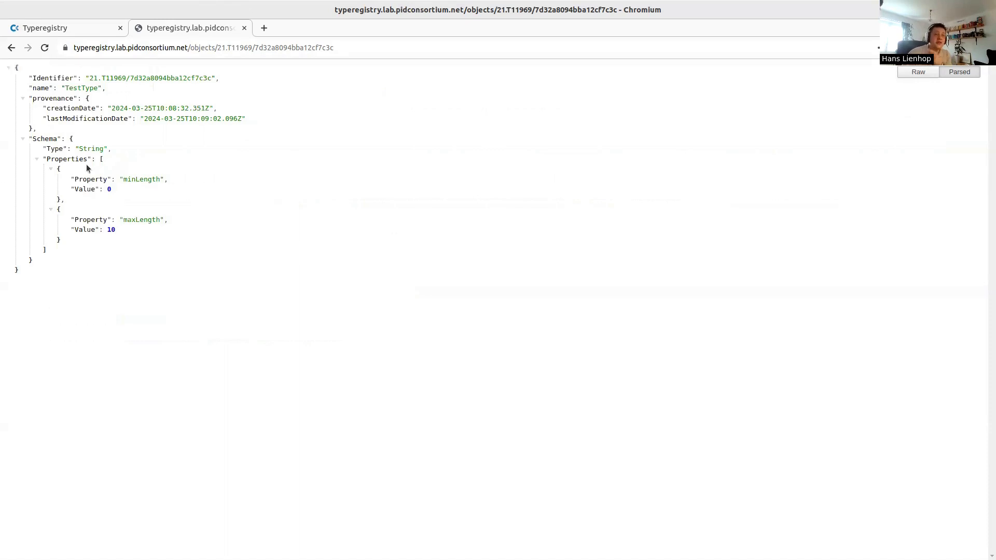
Close the JSON record and show TestType as JSON code with minLength 0 and maxLength 10
click(244, 27)
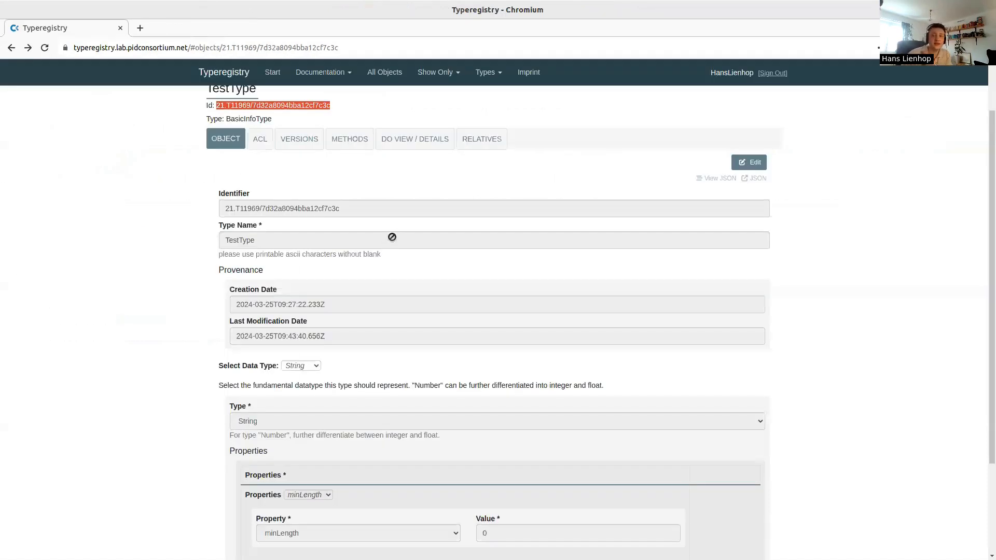
scroll(675, 234, up, 2)
click(724, 241)
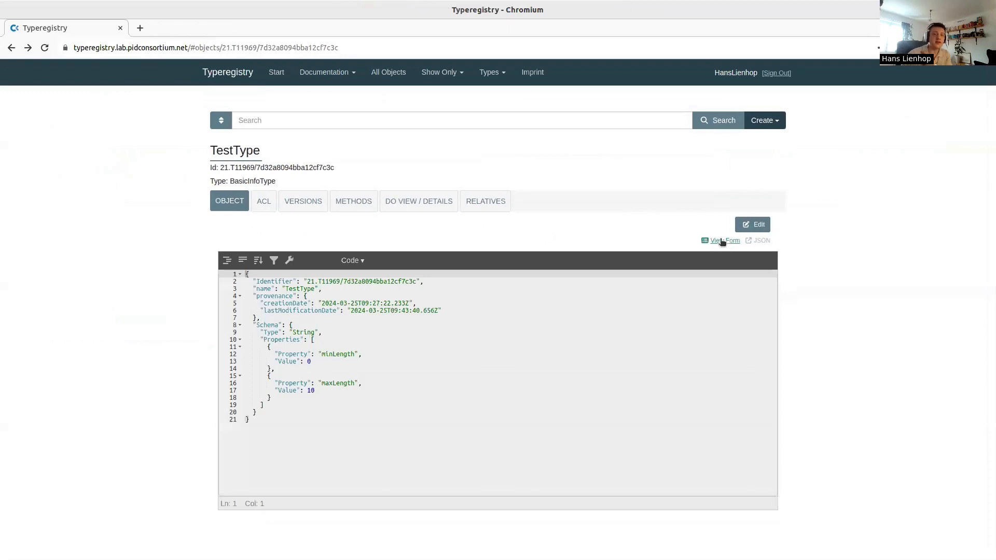
drag(346, 420, 244, 287)
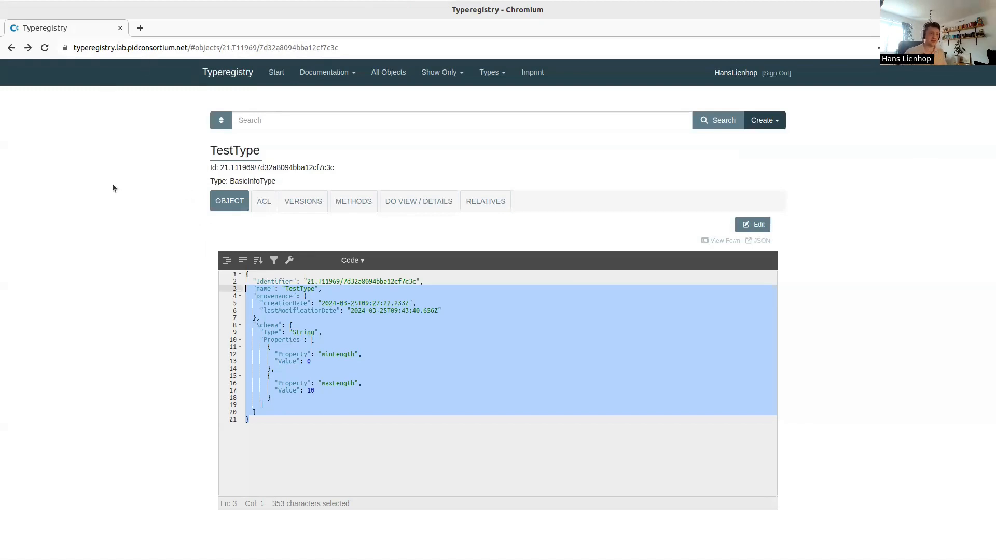
Load the typeapi.lab.pidconsortium.net Swagger UI in a new browser tab
key(ctrl+t)
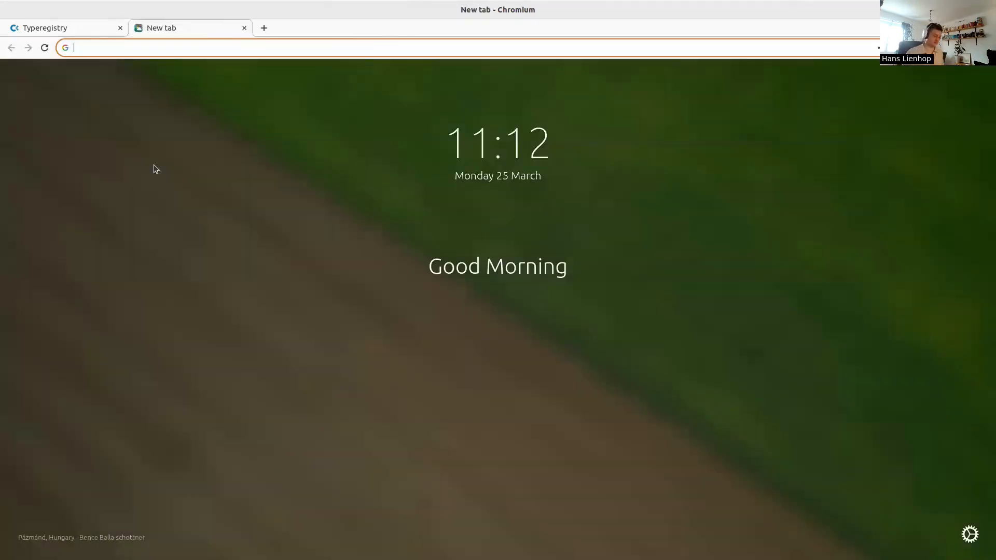
text(typeap)
key(Return)
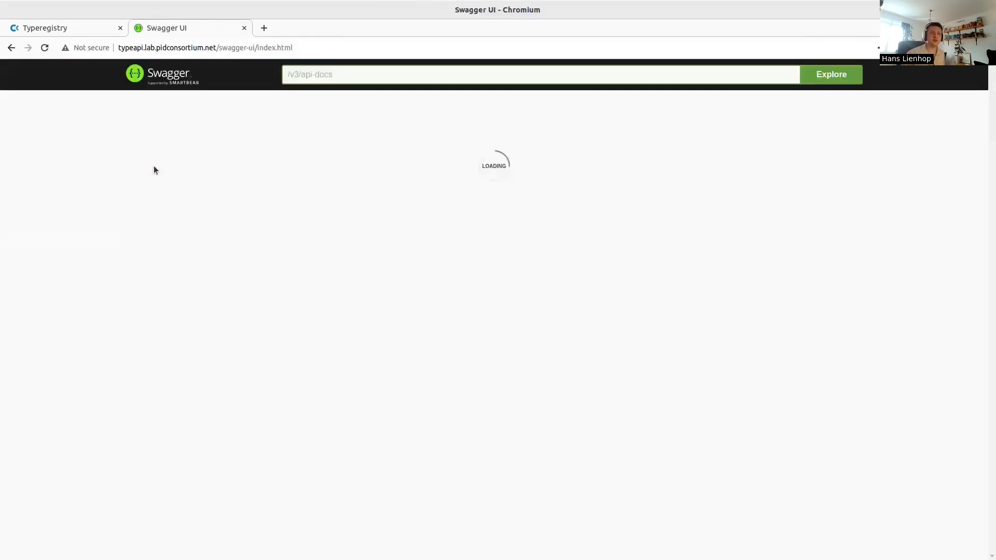
Copy the TestType identifier from the registry and scroll Swagger down to the Types endpoints
click(79, 29)
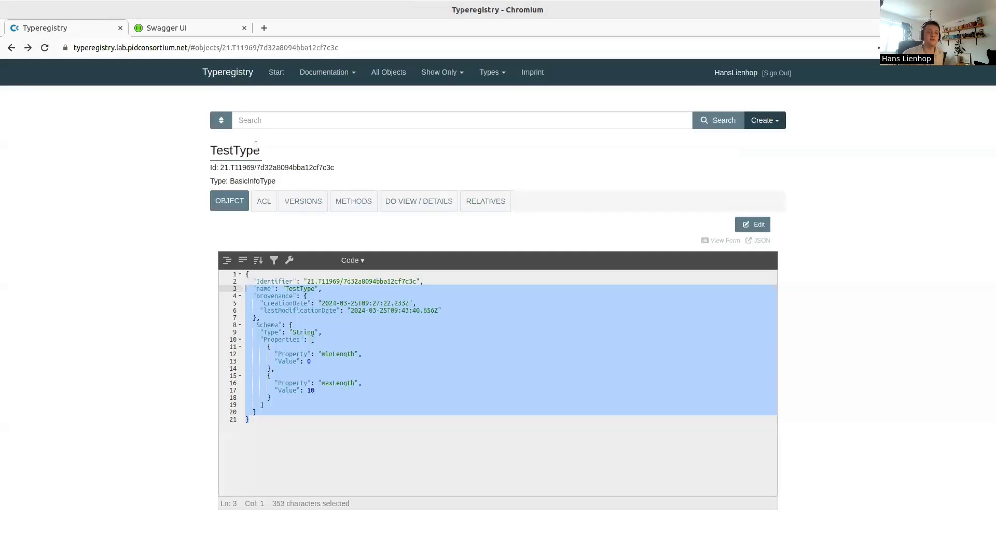
drag(343, 169, 219, 169)
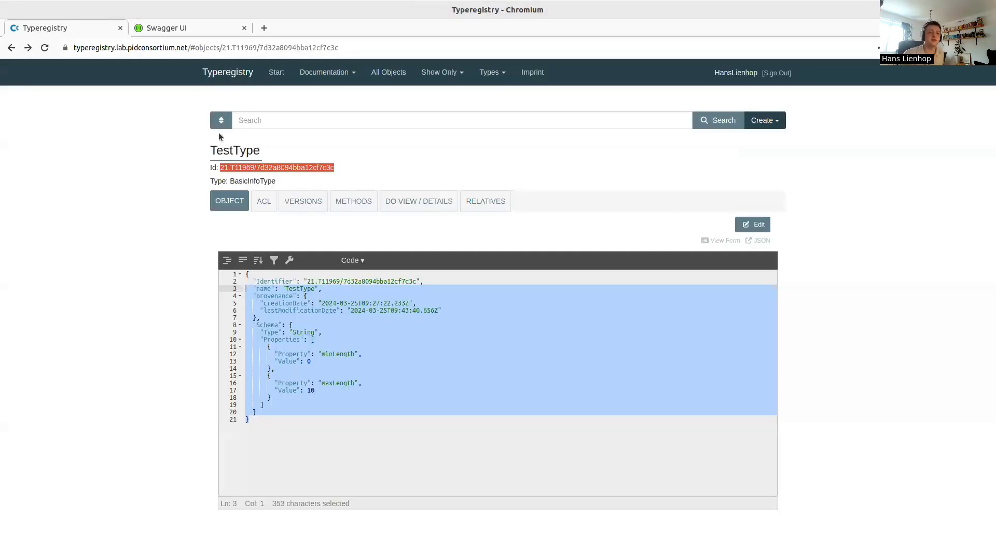
click(180, 28)
scroll(340, 197, down, 6)
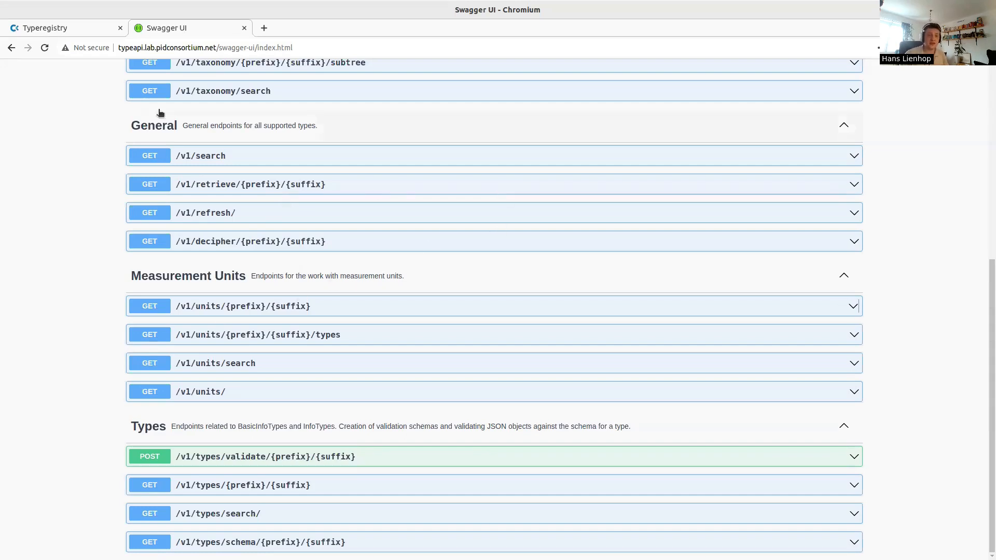
In GET /v1/types/schema, fill prefix 21.T11969 and suffix 7d32a8094bba12cf7c3c
click(257, 543)
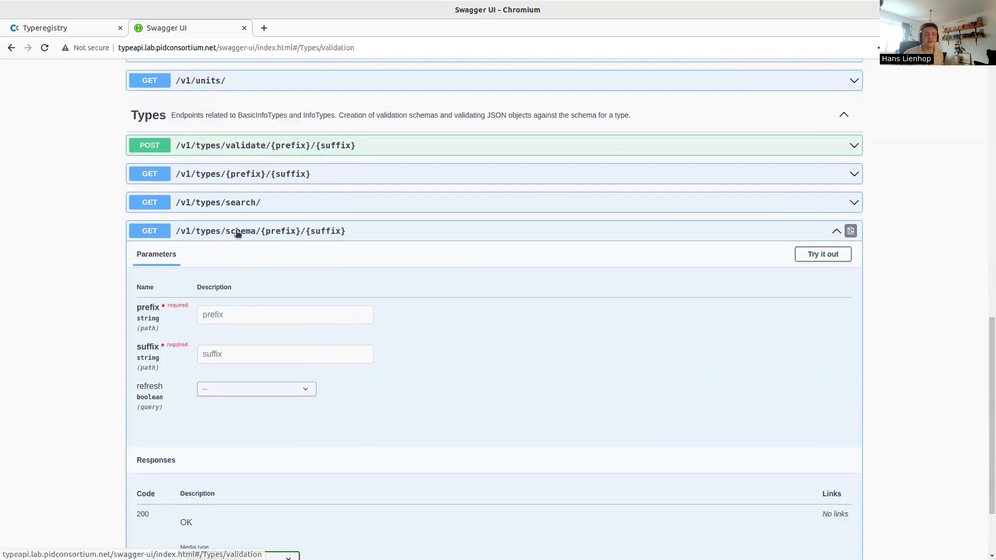
click(822, 255)
click(311, 314)
key(ctrl+v)
drag(243, 315, 437, 332)
key(BackSpace)
key(Tab)
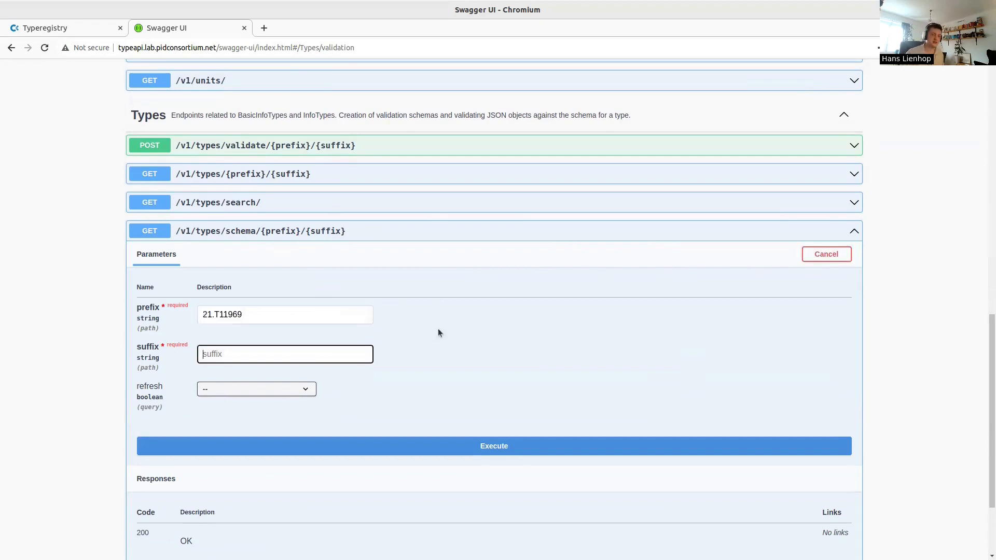
text(7d32a8094bba12cf7c3c)
Execute the schema request and inspect the returned string type with minLength 0 and maxLength 10
scroll(359, 373, down, 2)
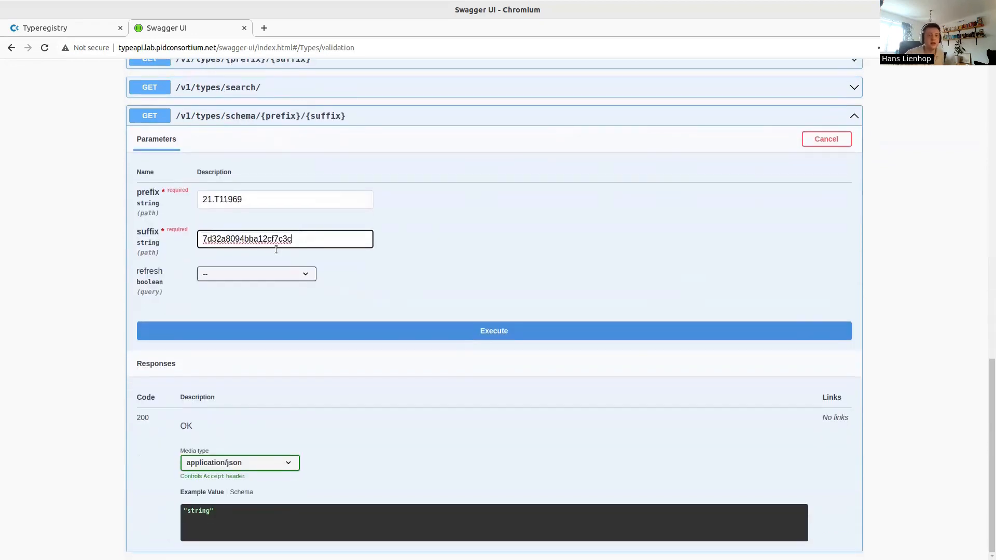
mouse_move(119, 270)
mouse_down()
mouse_move(174, 293)
mouse_move(136, 271)
mouse_up()
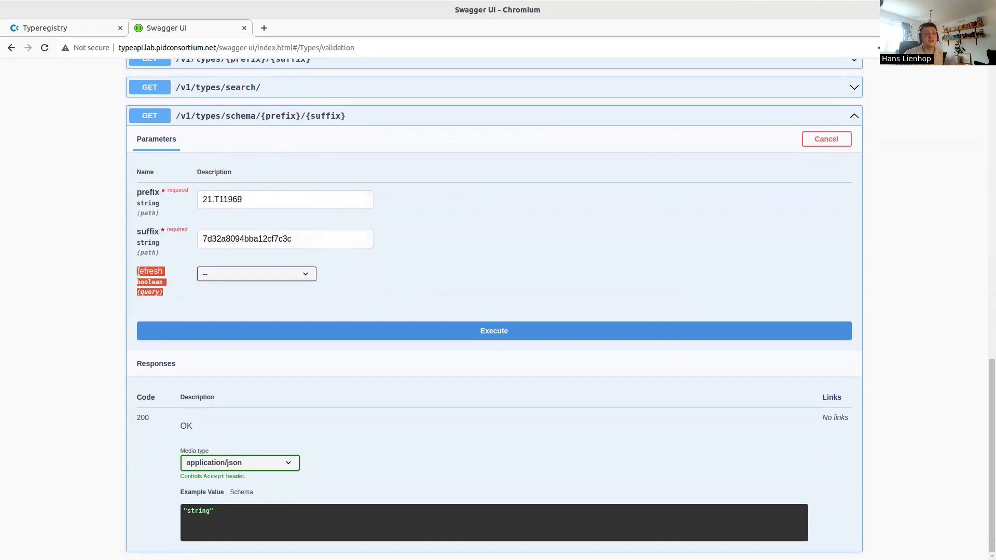
click(137, 271)
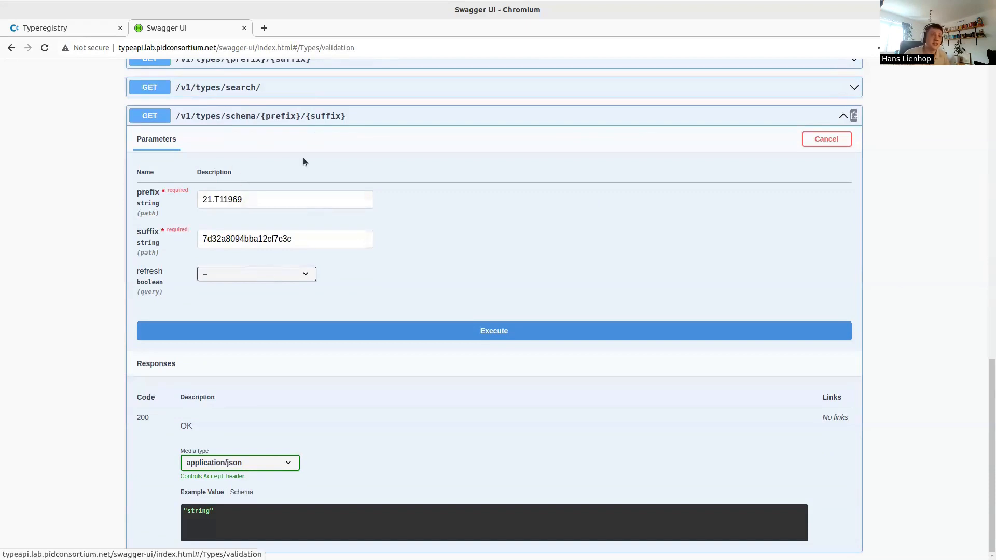
click(355, 325)
scroll(290, 335, down, 3)
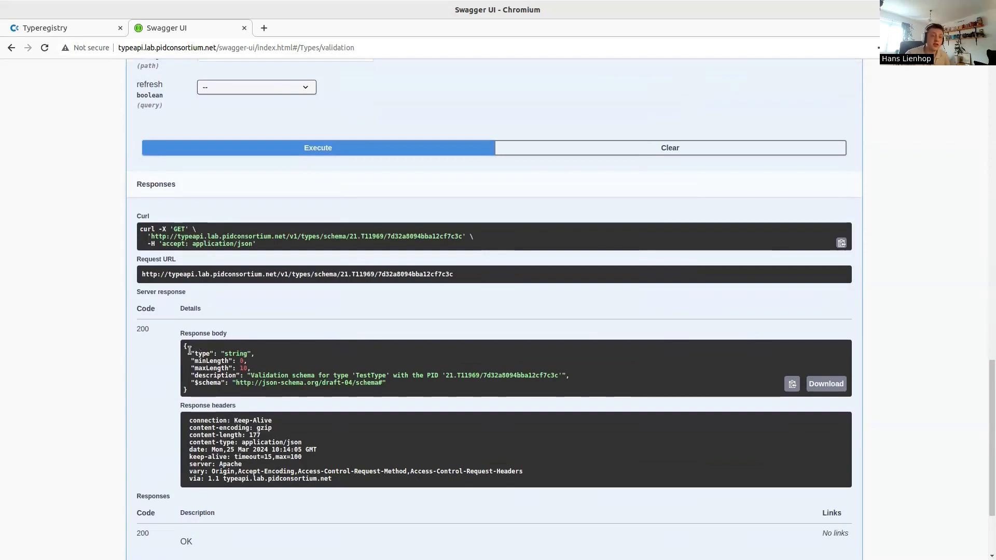
drag(190, 353, 248, 362)
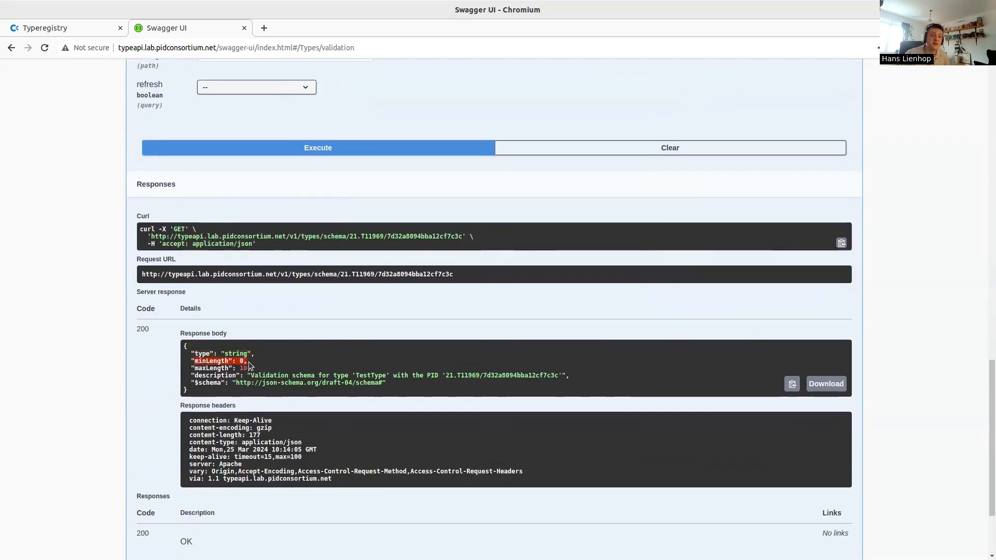
click(342, 366)
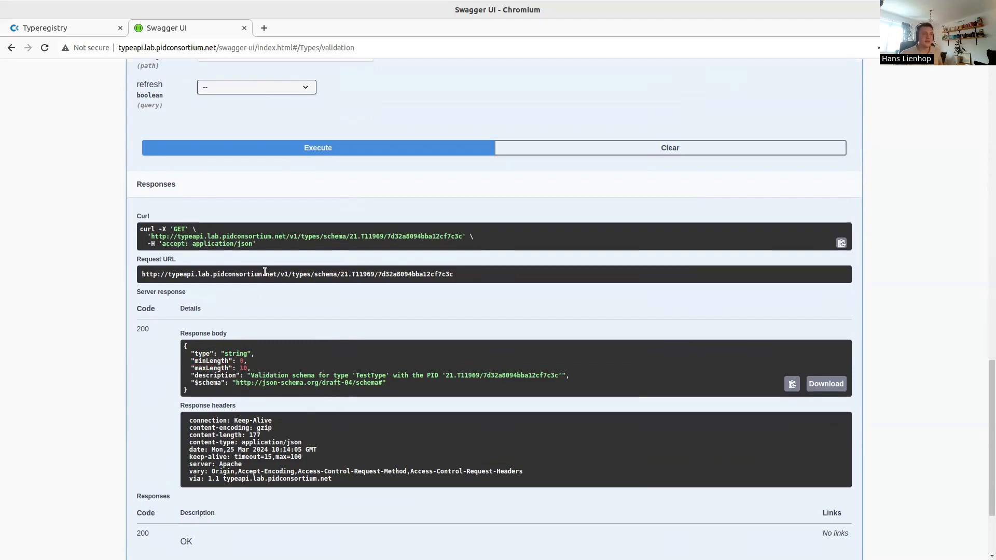
scroll(272, 275, up, 5)
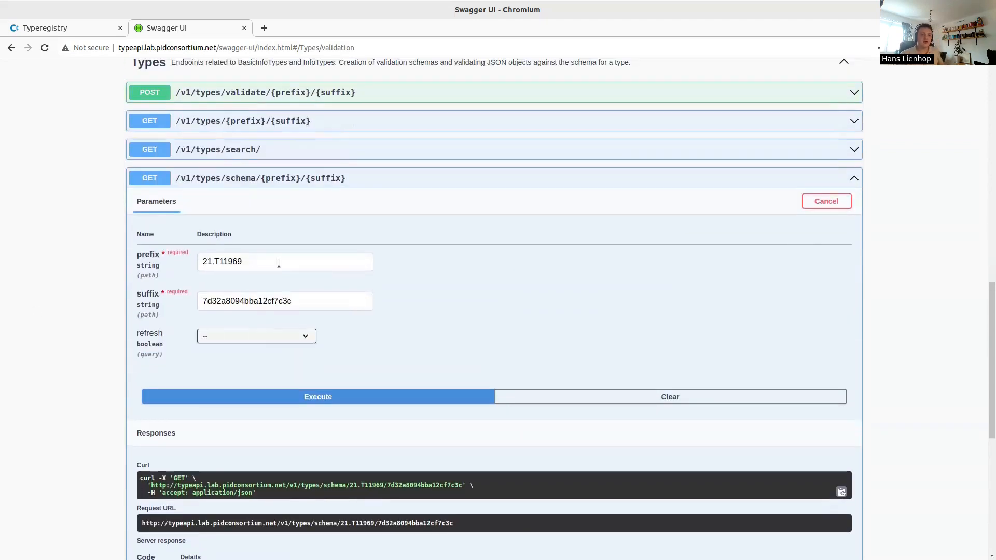
Expand POST /v1/types/validate, enable Try it out, and fill the prefix 21.T11969
click(296, 298)
double_click(296, 298)
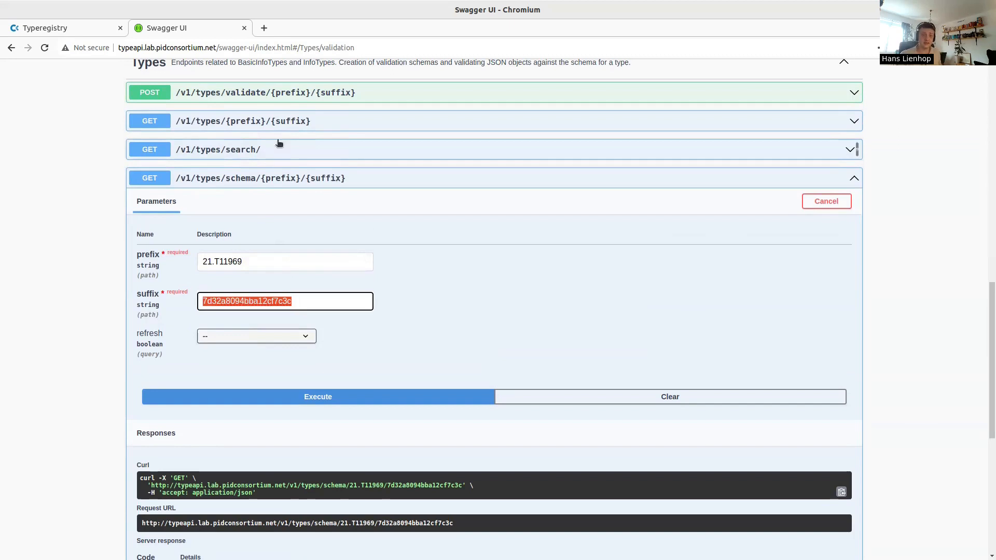
click(298, 94)
scroll(288, 260, down, 1)
scroll(289, 278, down, 6)
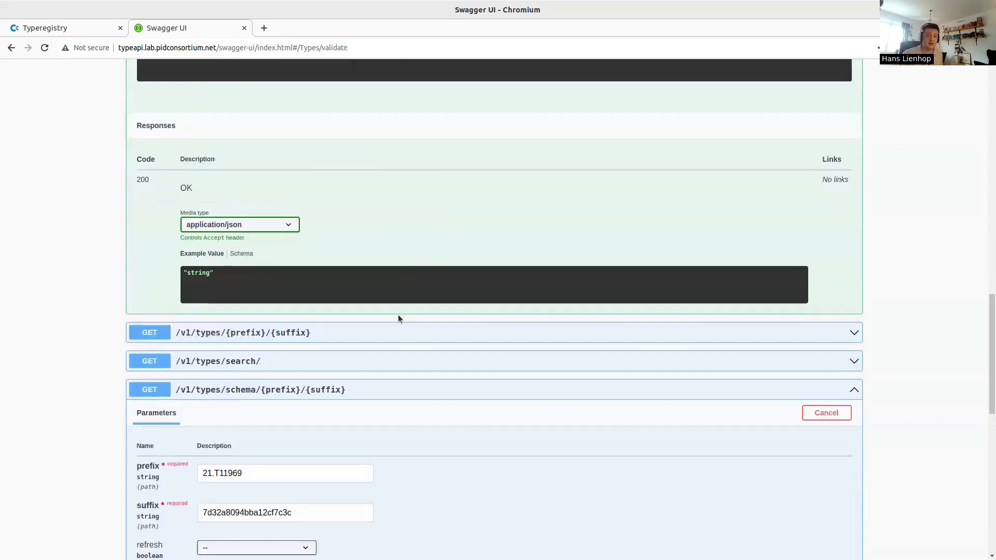
triple_click(293, 359)
key(ctrl+c)
scroll(799, 204, up, 7)
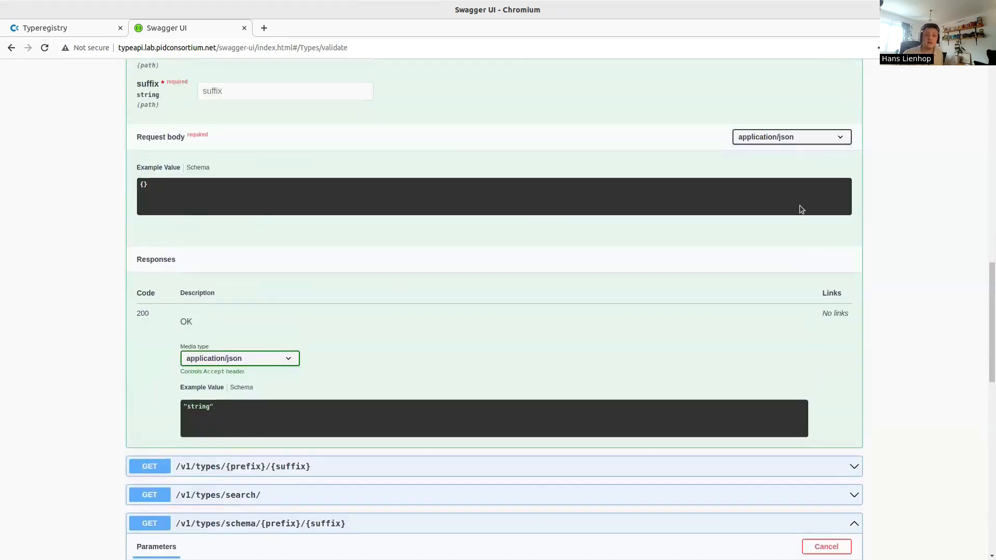
click(822, 116)
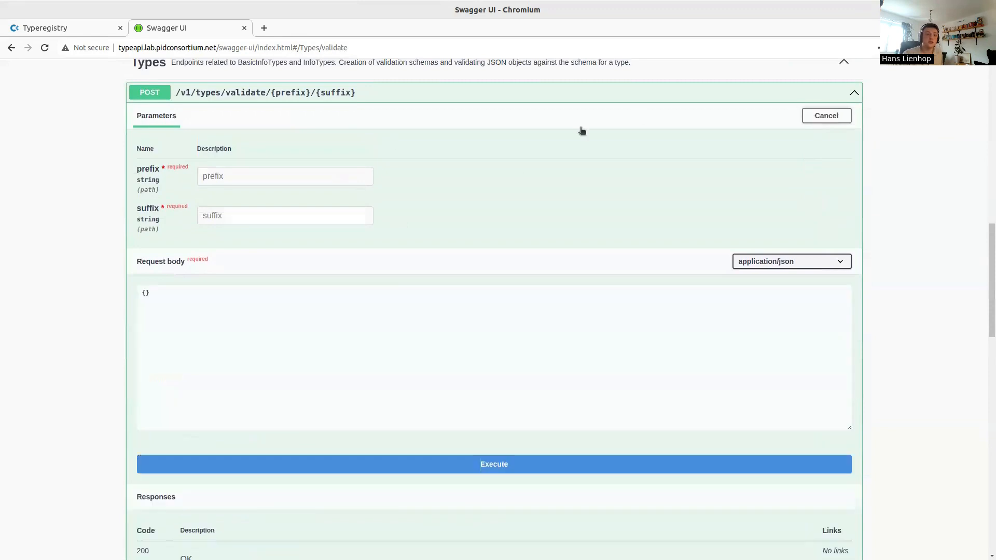
click(328, 176)
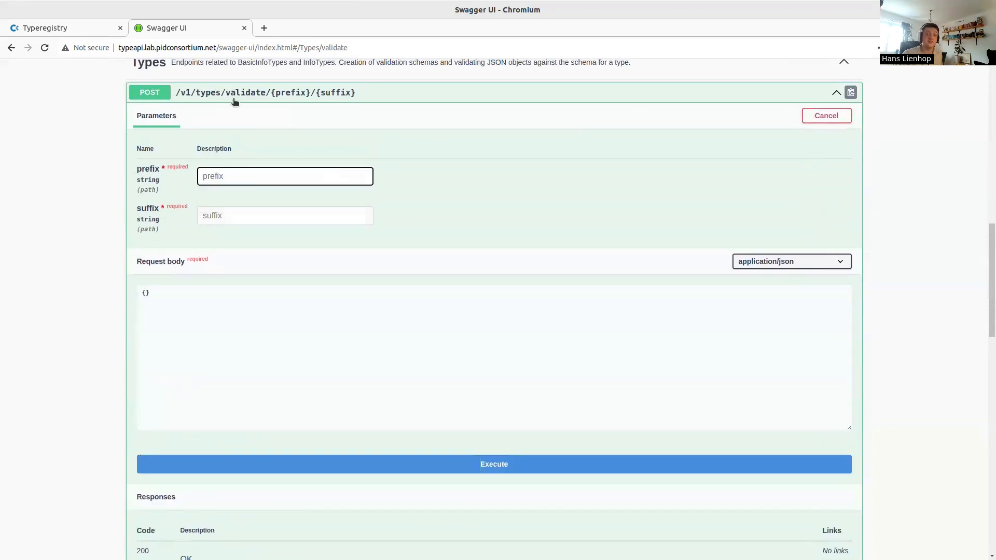
middle_click(249, 177)
scroll(286, 358, down, 4)
scroll(280, 374, down, 4)
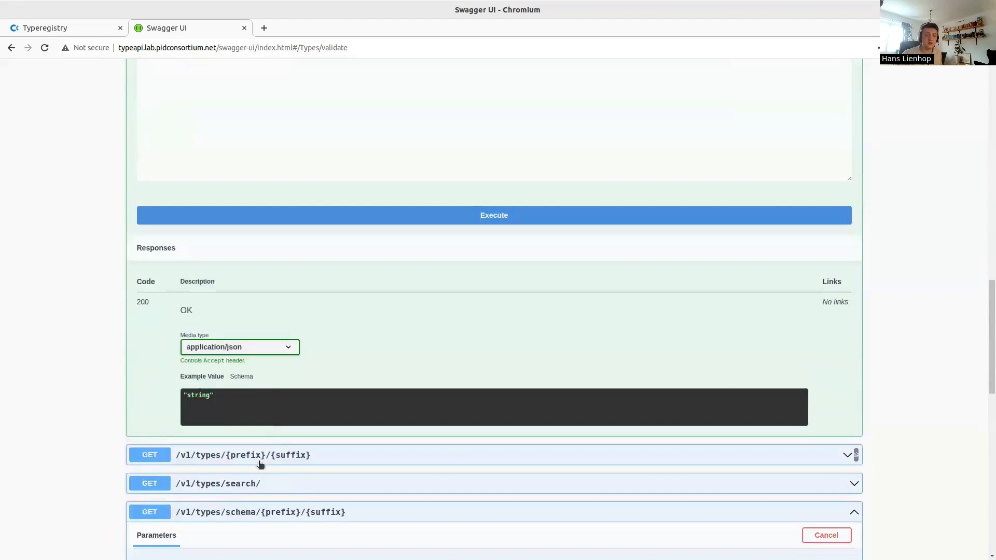
double_click(257, 445)
scroll(266, 399, up, 4)
scroll(268, 365, up, 4)
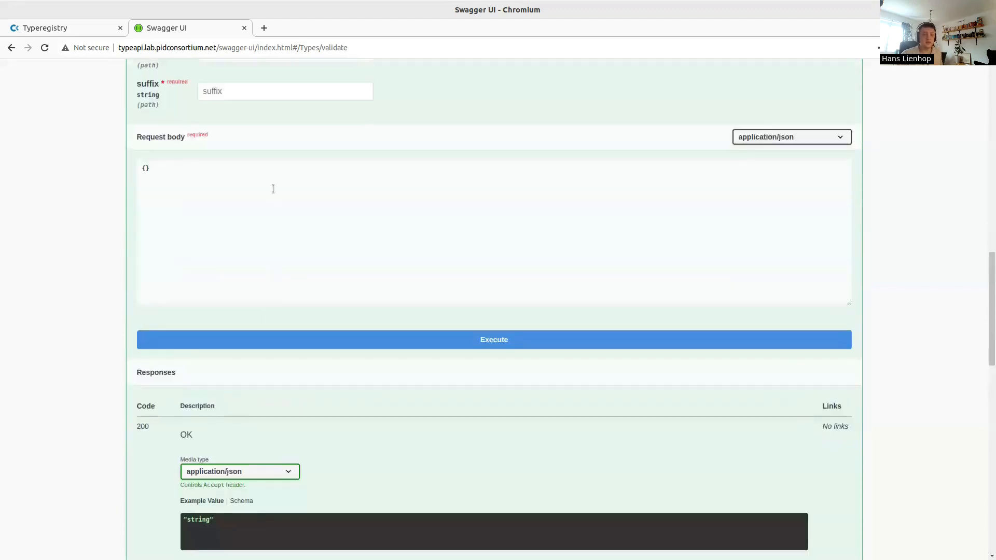
click(269, 217)
middle_click(269, 217)
click(248, 301)
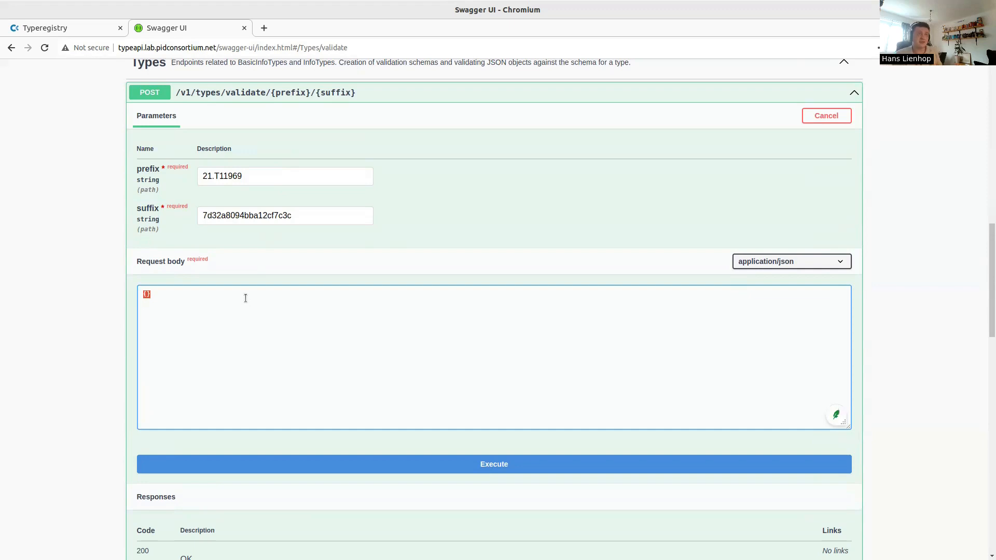
Validate the body "test" against TestType and confirm the Valid result
text("test)
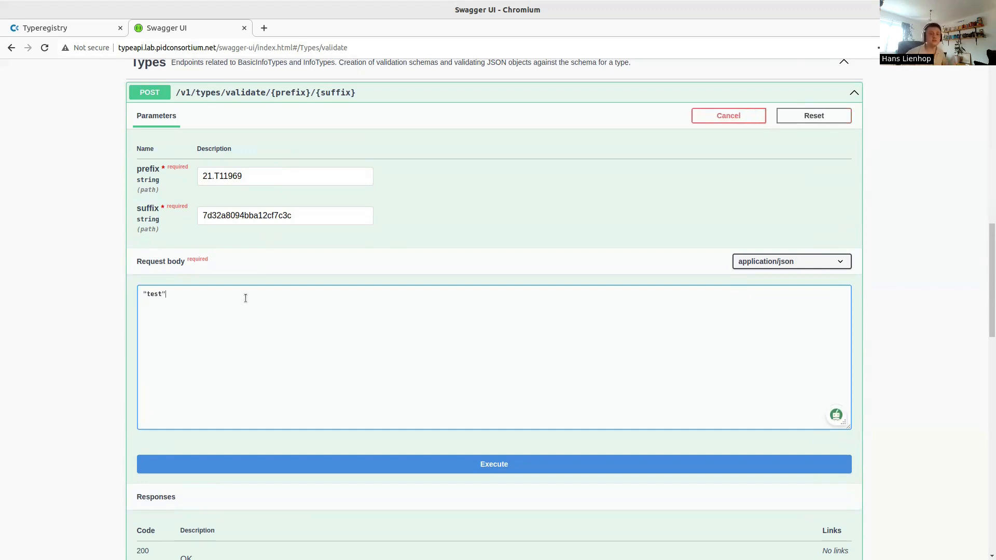
scroll(242, 304, down, 3)
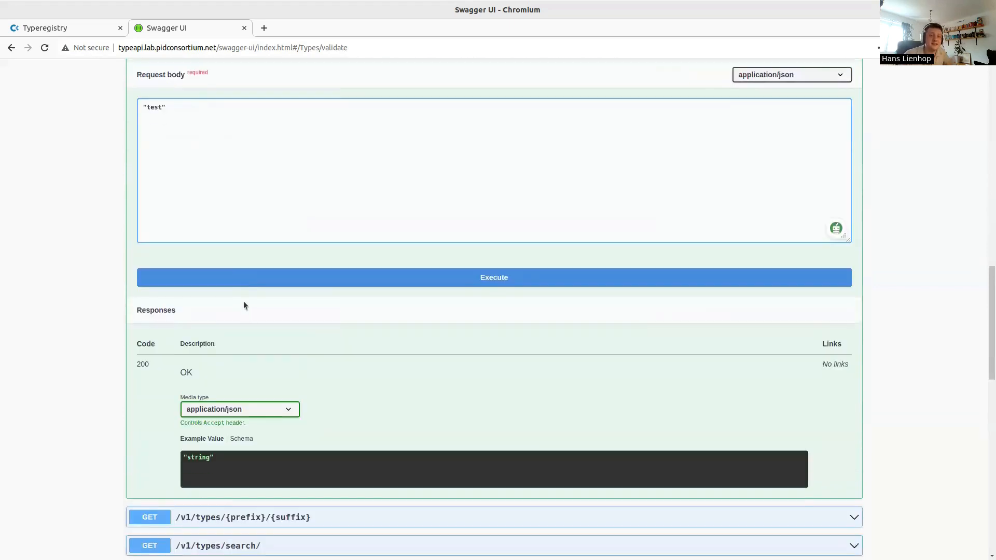
click(263, 278)
drag(203, 512, 181, 504)
click(182, 505)
double_click(193, 510)
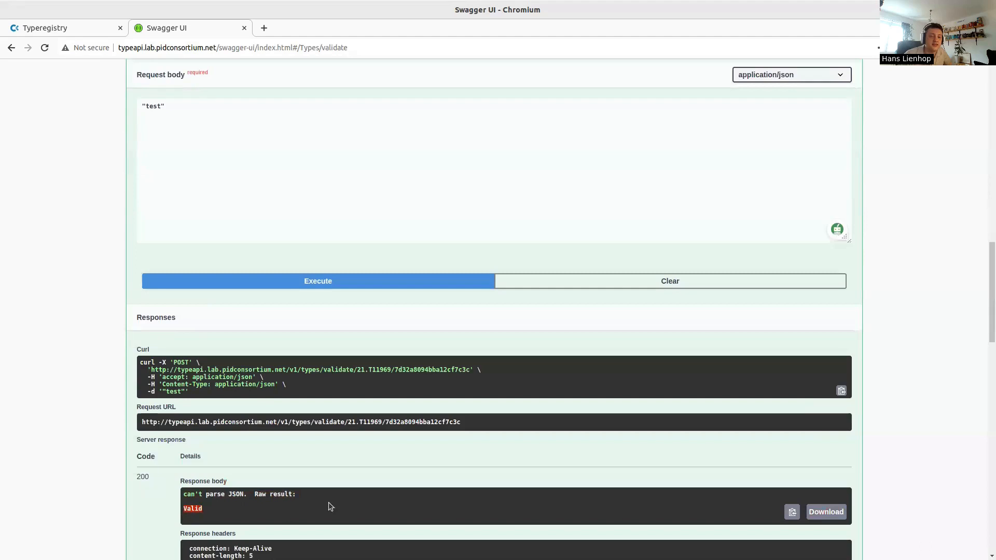
scroll(231, 327, up, 2)
Change the body to "testtesttest", validate again, and copy the resulting curl command
click(205, 234)
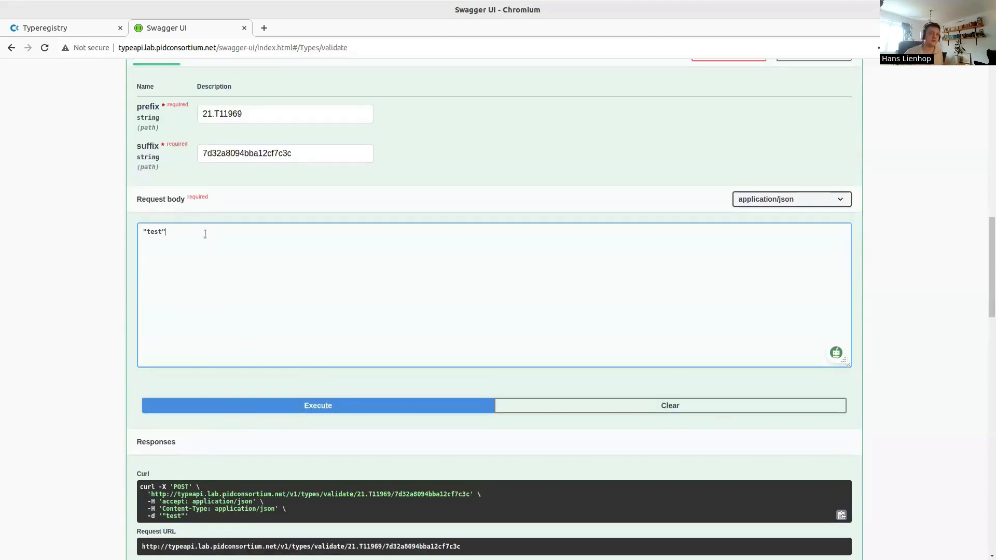
text(testtest)
scroll(229, 234, up, 1)
scroll(408, 273, down, 1)
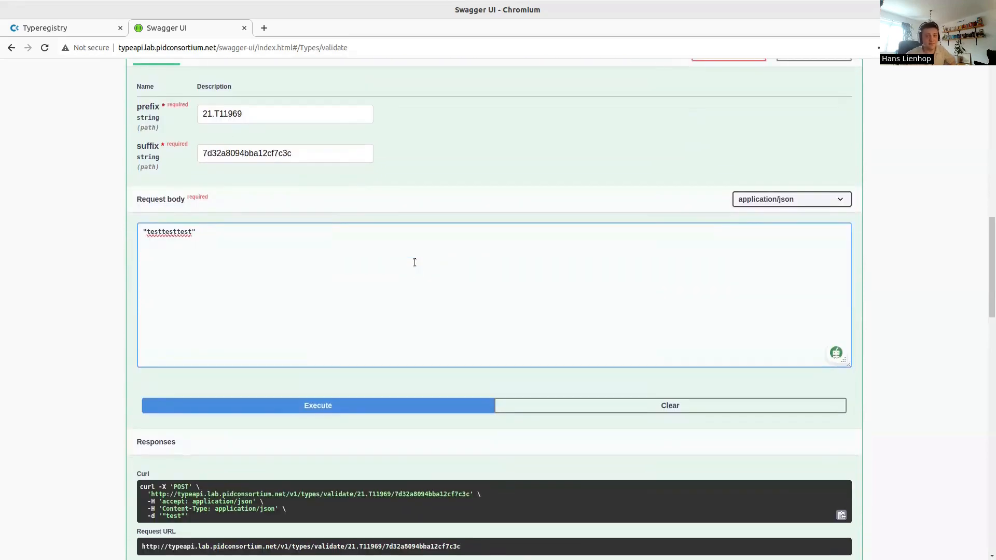
click(410, 406)
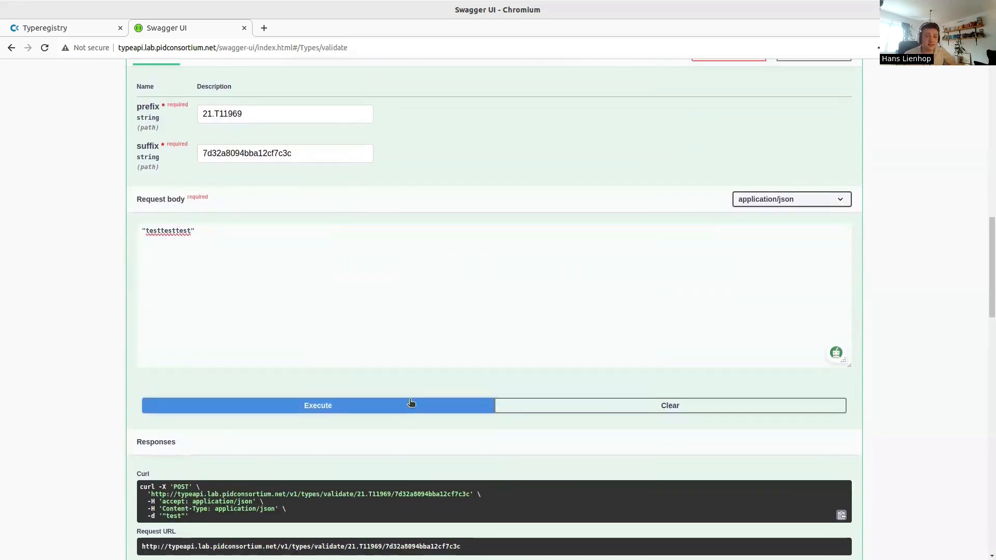
scroll(411, 373, down, 3)
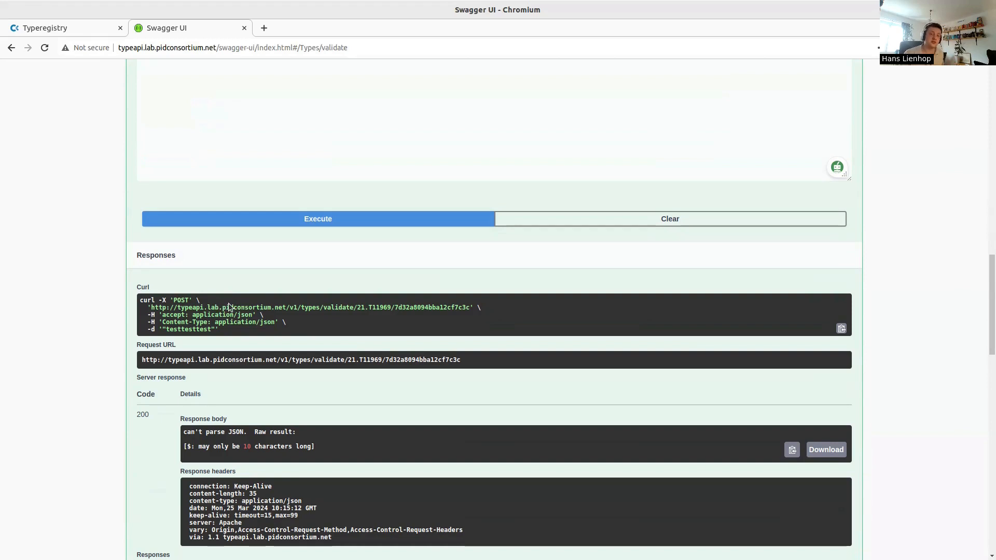
drag(227, 330, 135, 297)
key(ctrl+c)
Run the copied curl command in the drop-down terminal, getting the 10-character limit error
key(F12)
middle_click(249, 210)
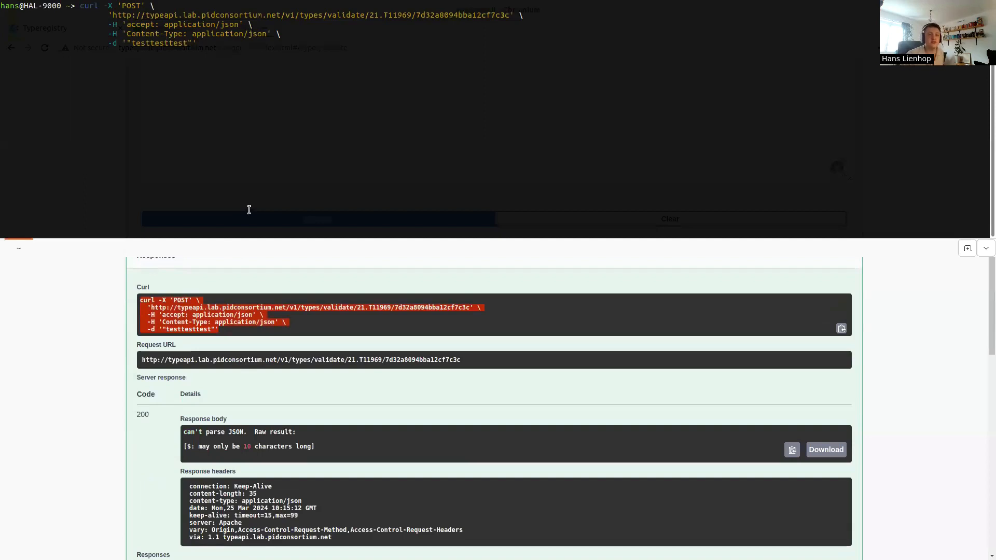
key(Return)
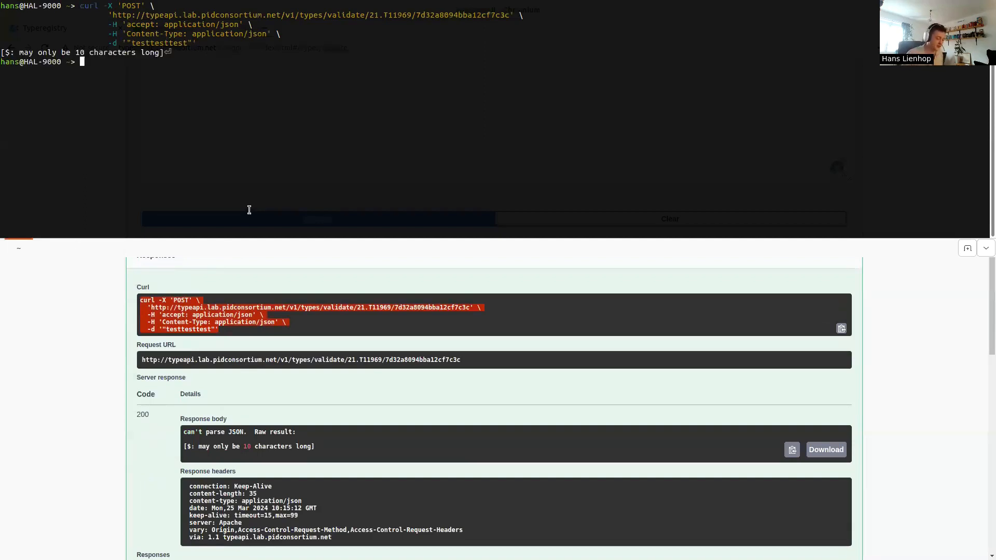
key(F12)
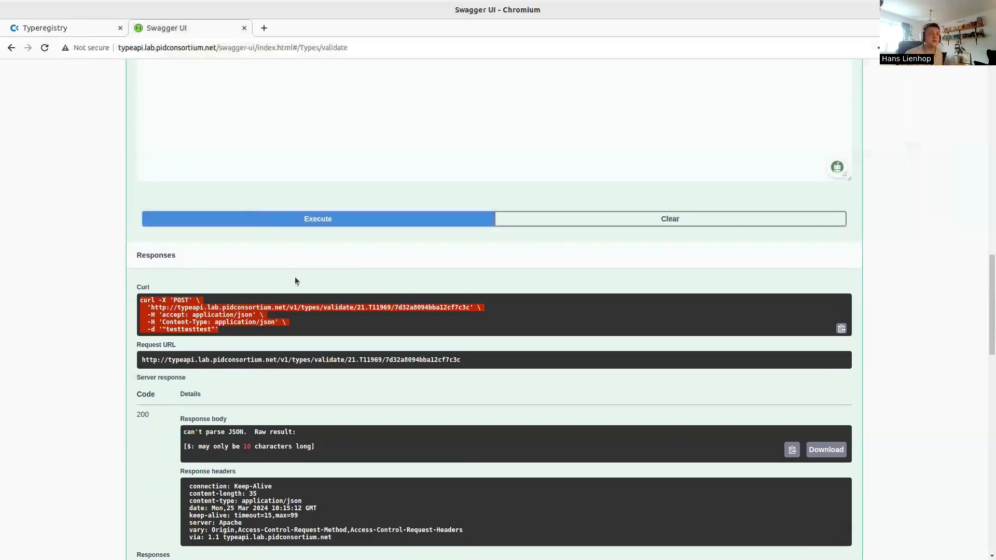
click(325, 394)
scroll(356, 400, up, 2)
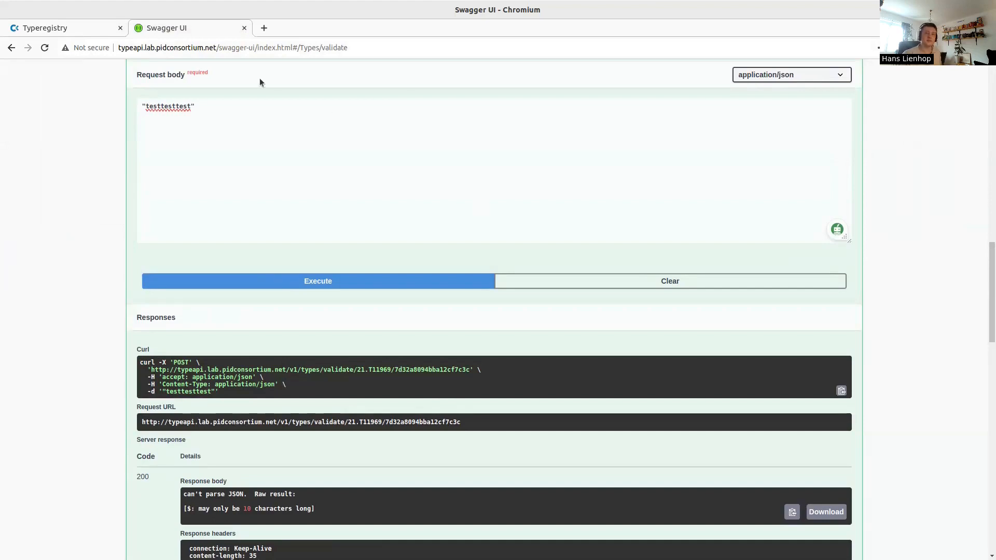
Close the Swagger UI tab, list All Objects, and choose Create > InfoType
middle_click(194, 31)
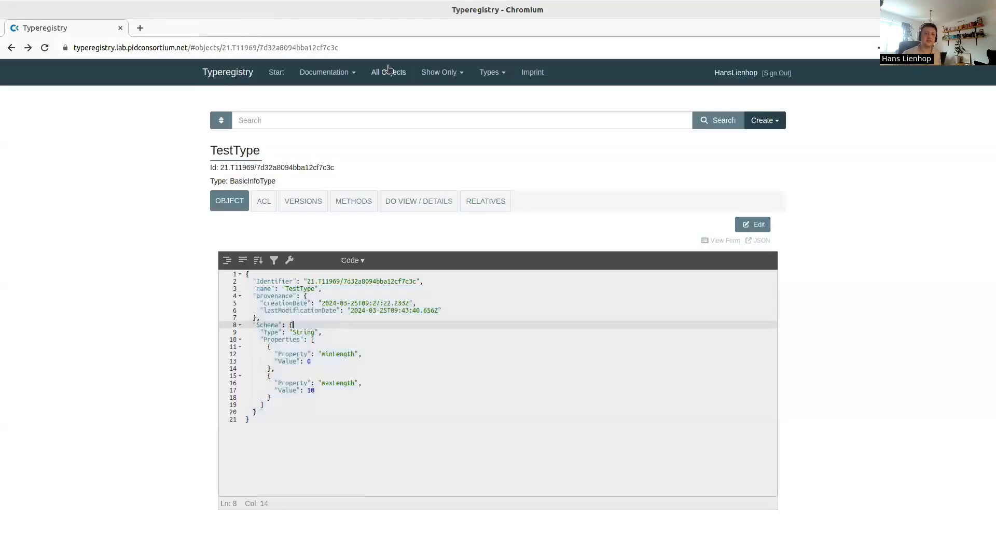
click(387, 72)
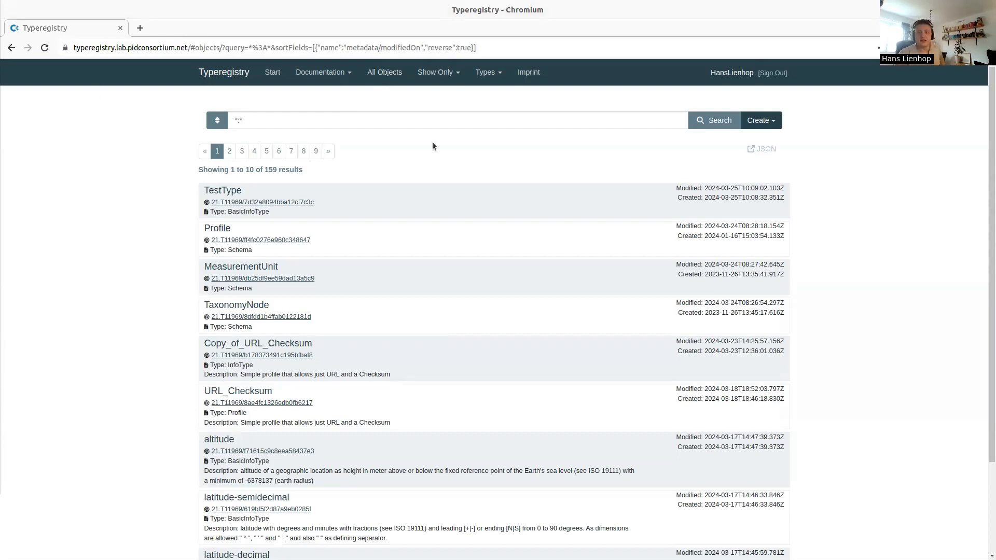
click(759, 120)
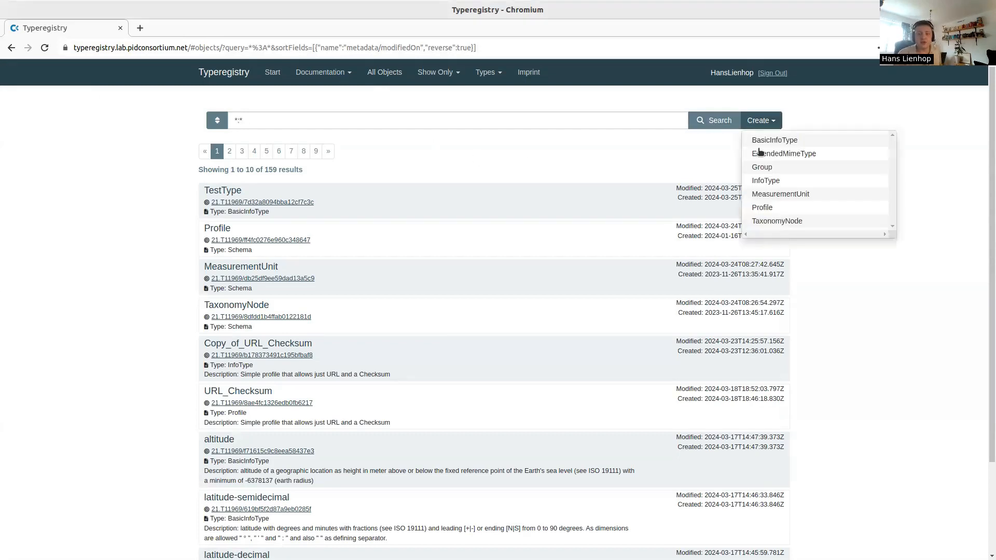
click(782, 182)
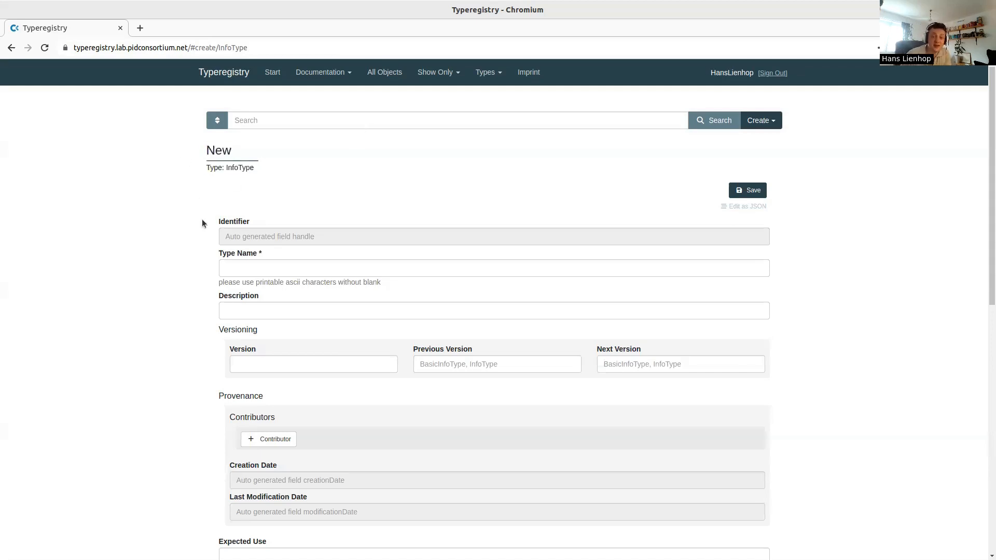
Change the InfoType's complex datatype from Object to Array
scroll(201, 220, down, 7)
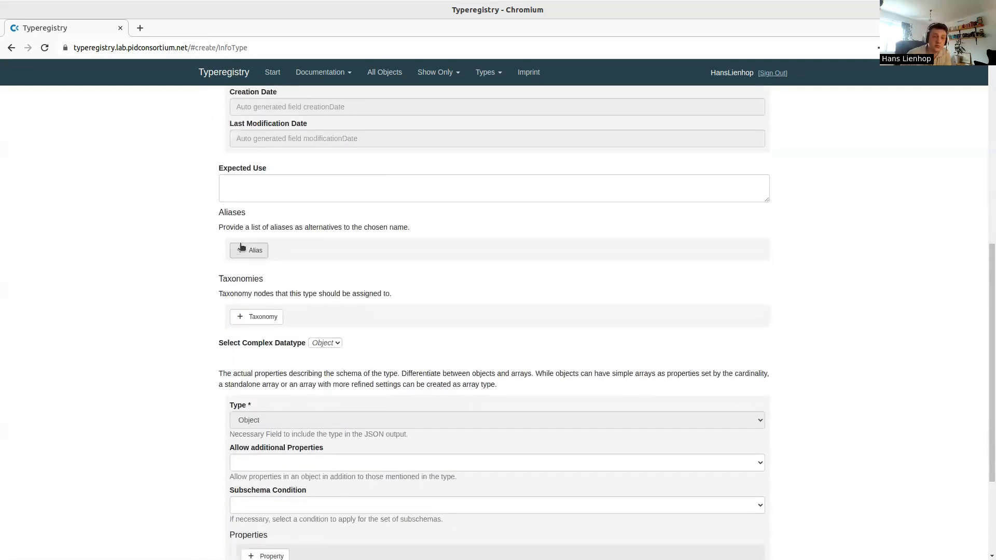
scroll(249, 312, down, 1)
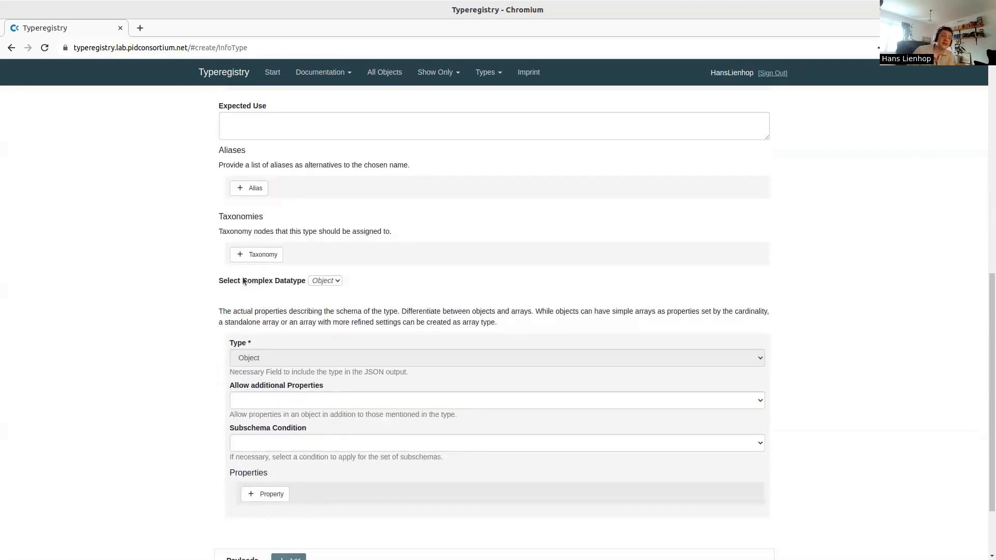
click(325, 282)
click(325, 304)
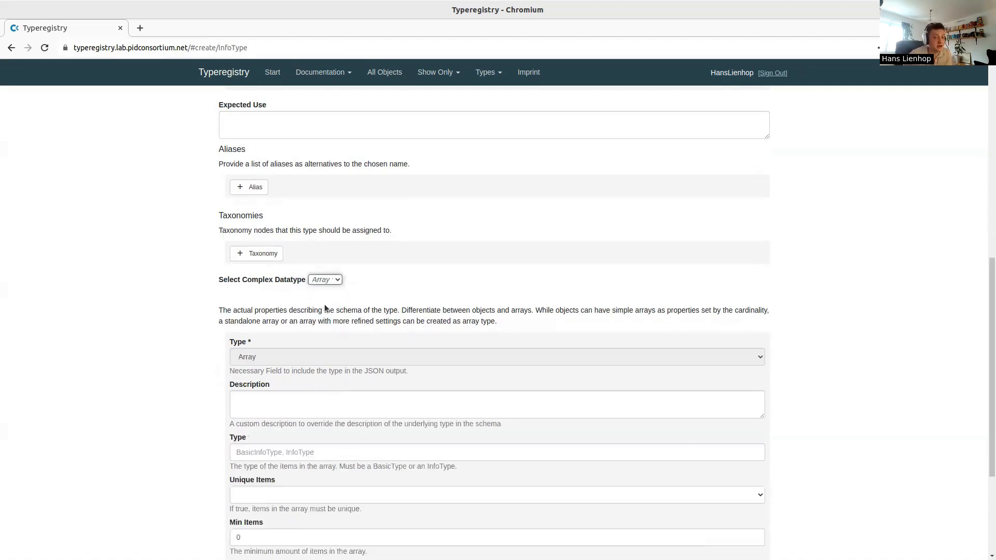
Review the array's Min Items and Max Items (both 0) and the item type field
scroll(341, 337, down, 3)
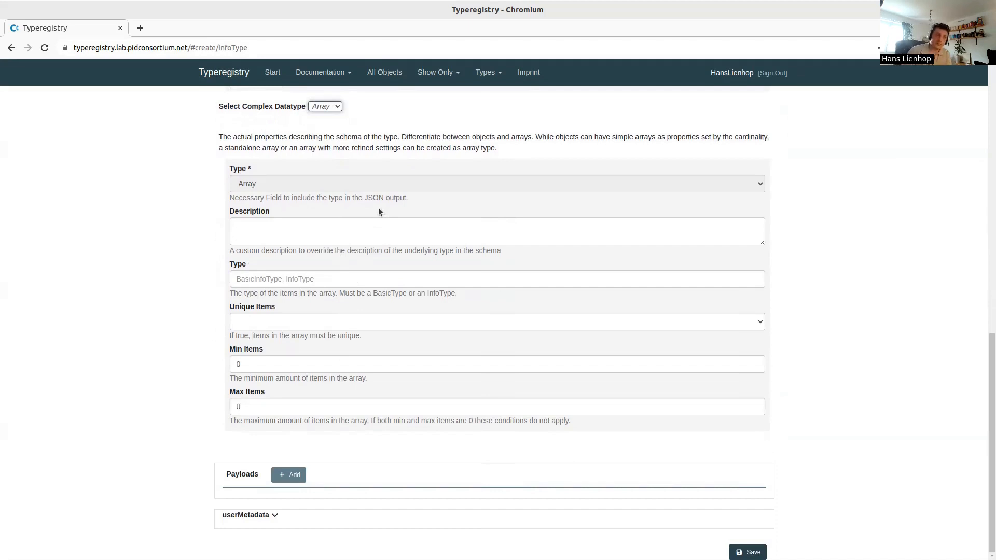
scroll(314, 301, up, 2)
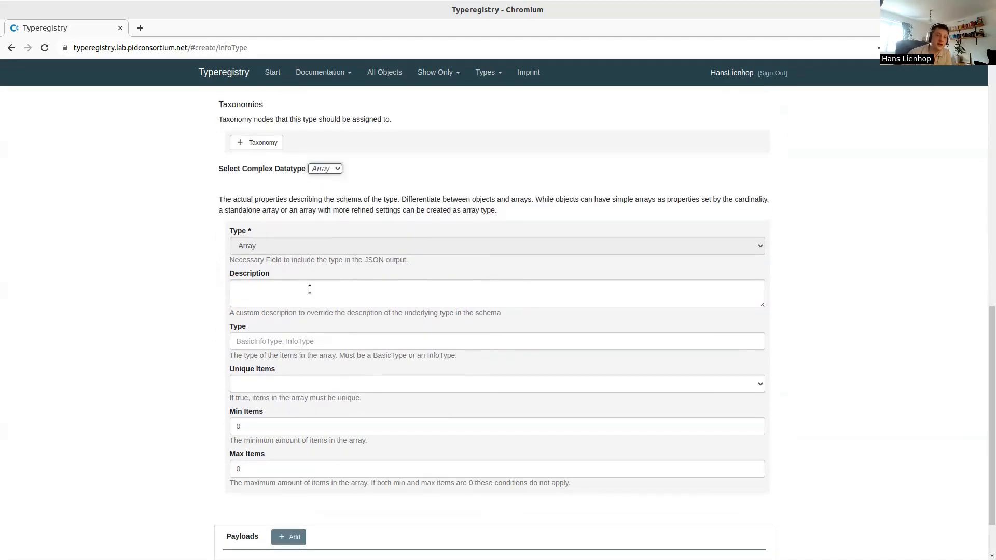
click(275, 428)
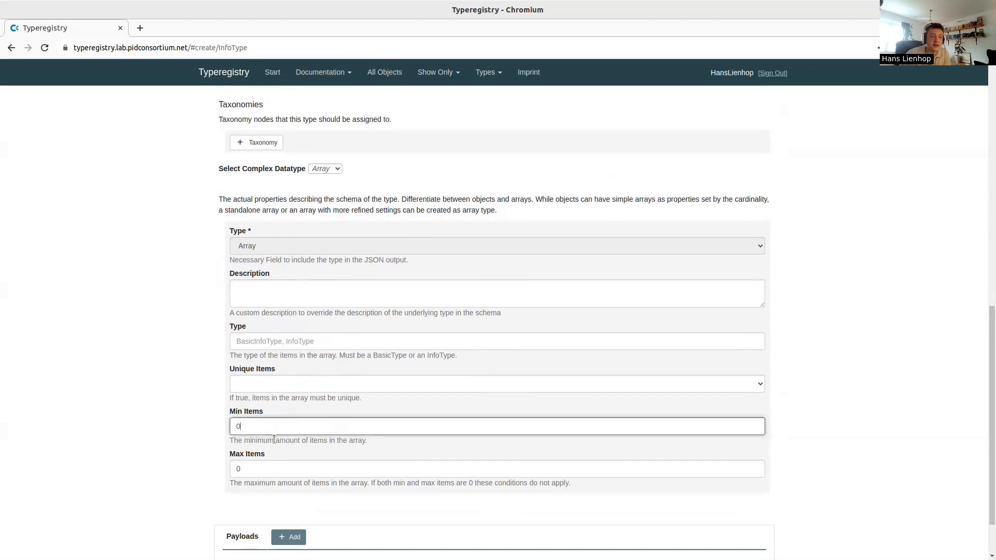
click(273, 469)
click(218, 428)
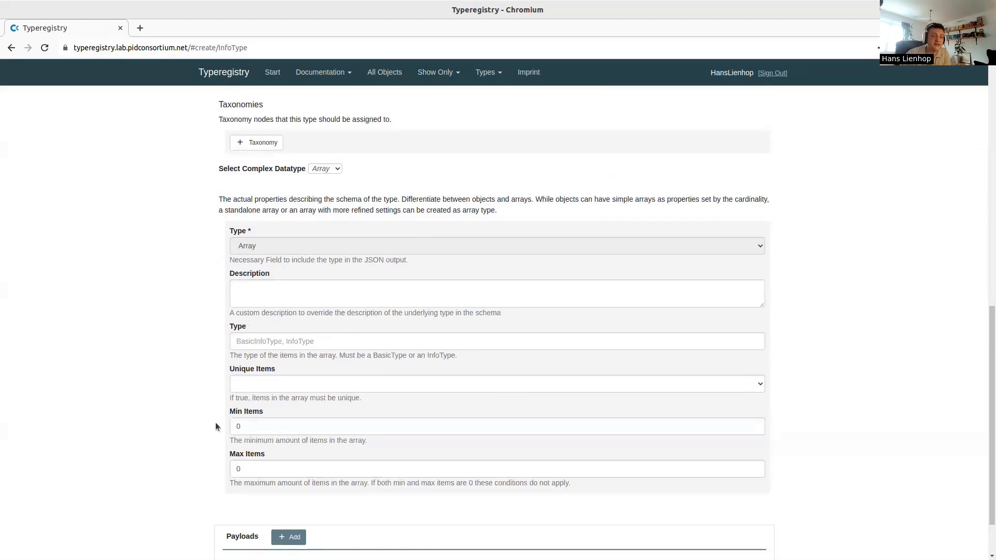
click(263, 339)
drag(474, 353, 312, 337)
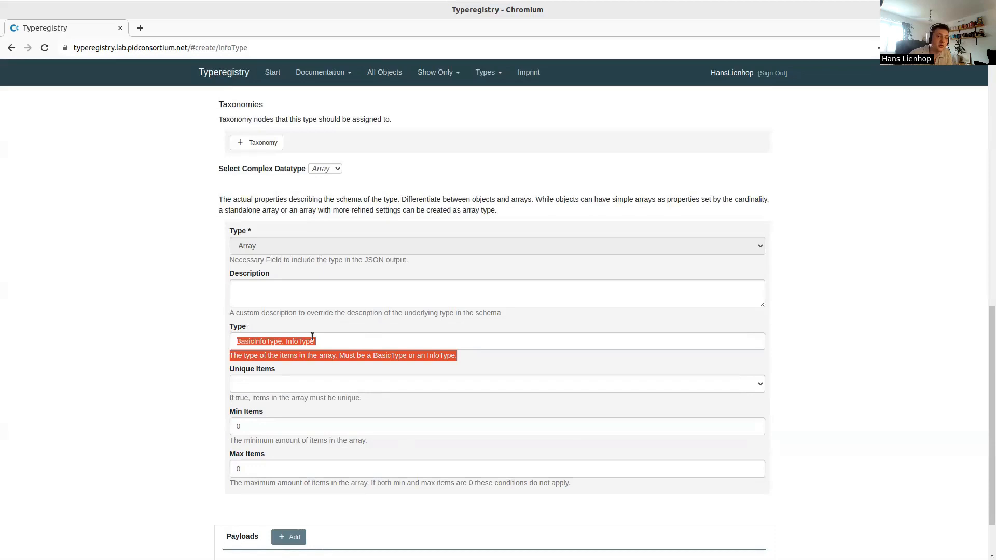
click(224, 334)
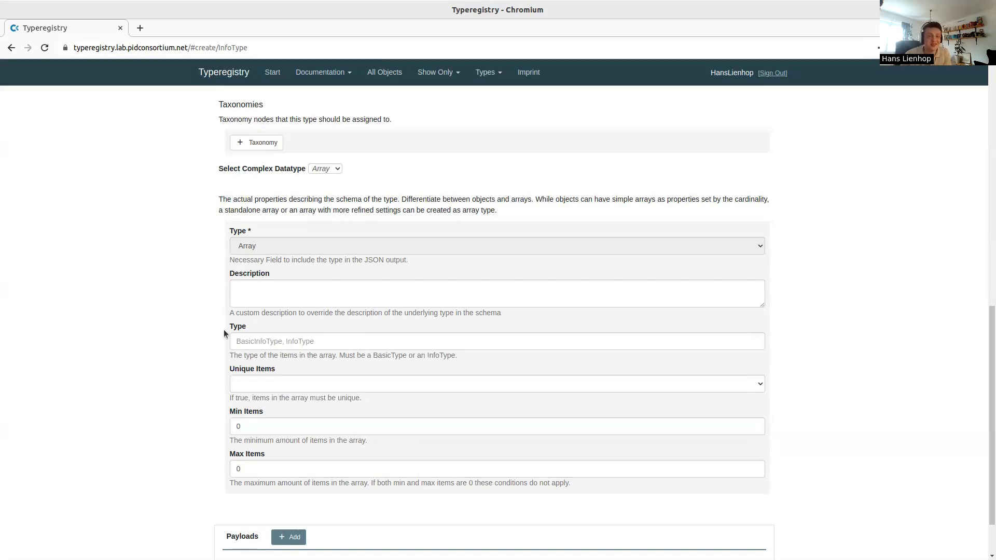
scroll(318, 283, up, 2)
Switch the complex datatype back to Object and add a new property
click(324, 231)
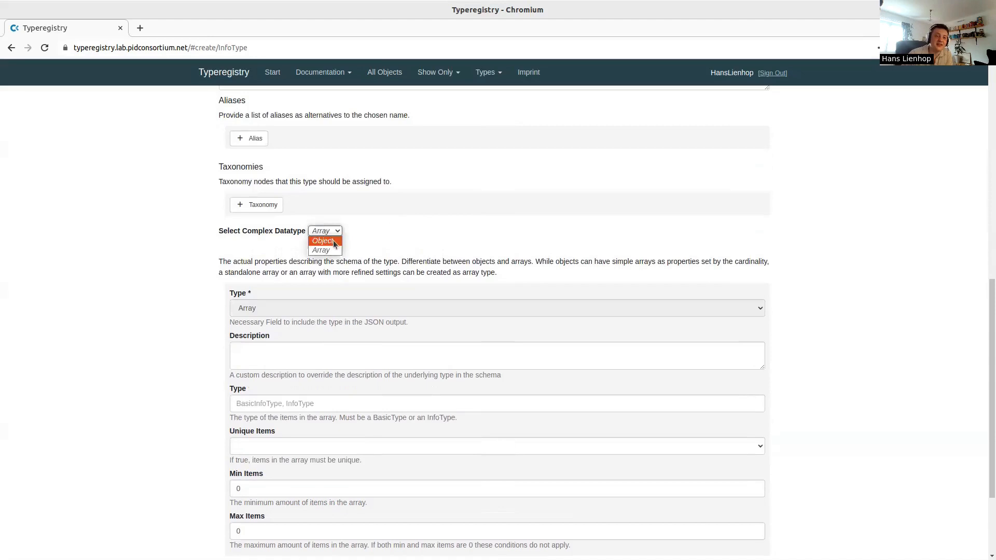
click(321, 245)
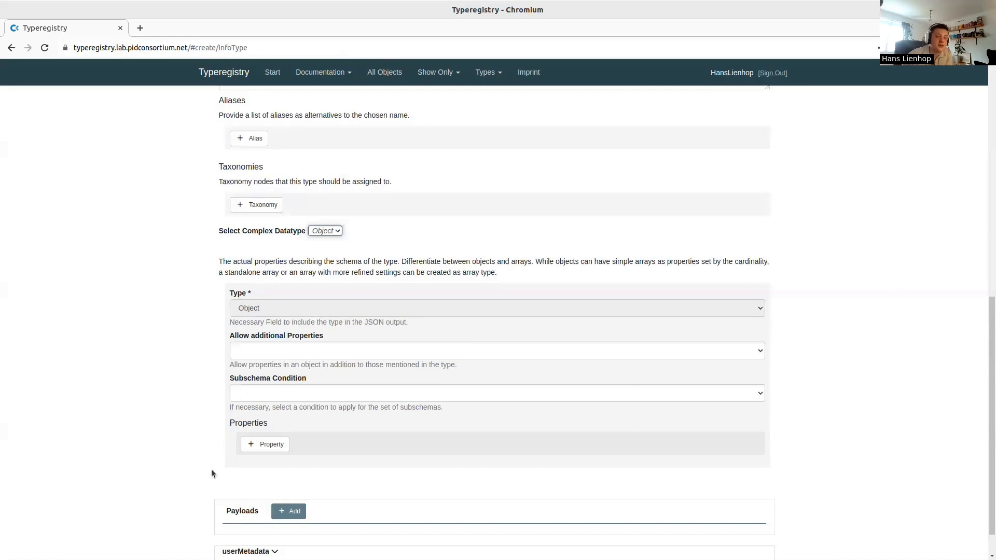
click(260, 449)
Name the property Test1 from the suggestion and review the title and description help
scroll(182, 342, down, 4)
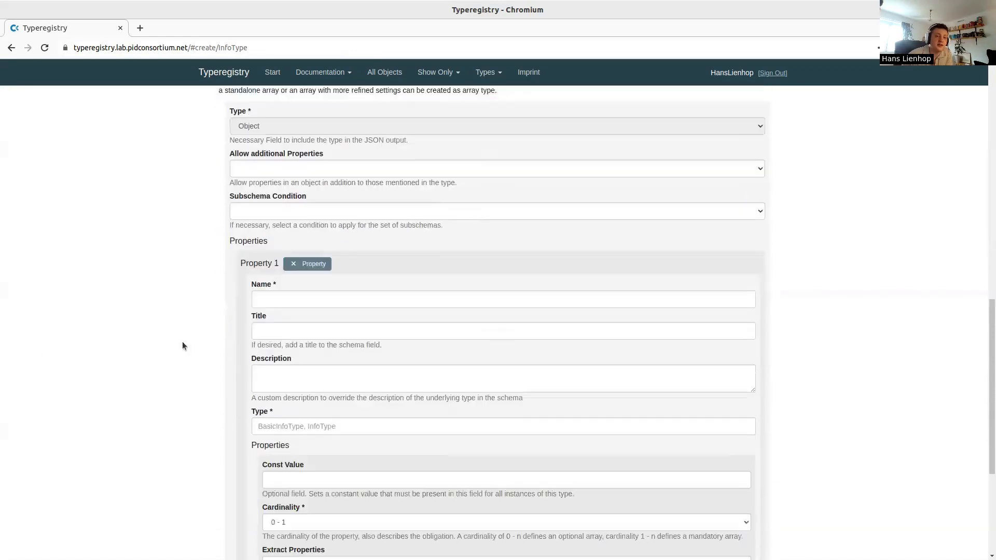
click(280, 303)
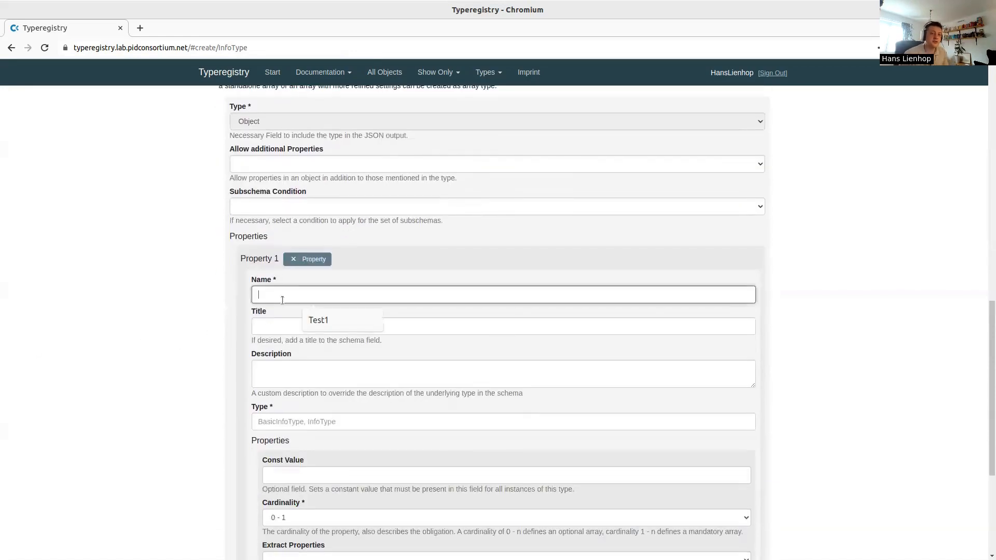
click(326, 325)
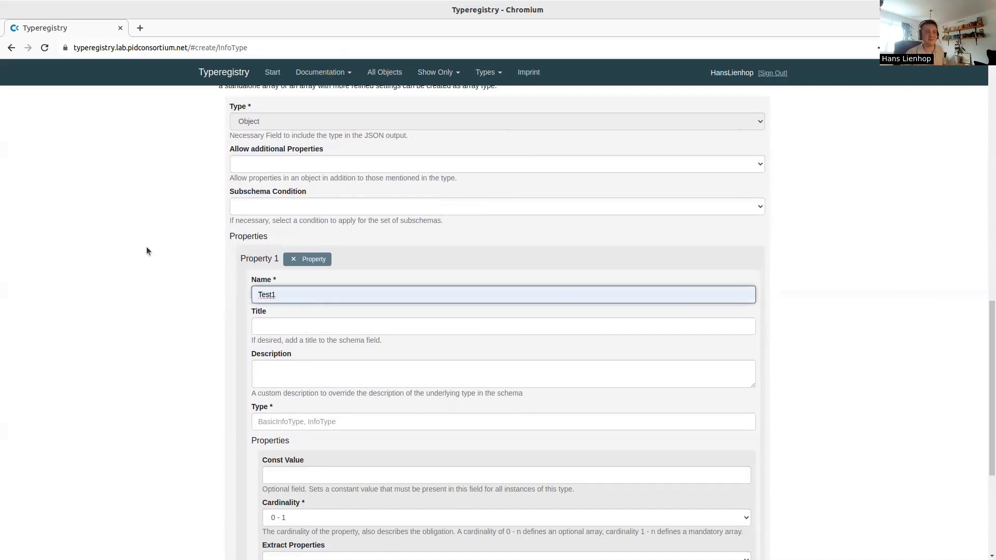
click(289, 327)
scroll(240, 383, down, 1)
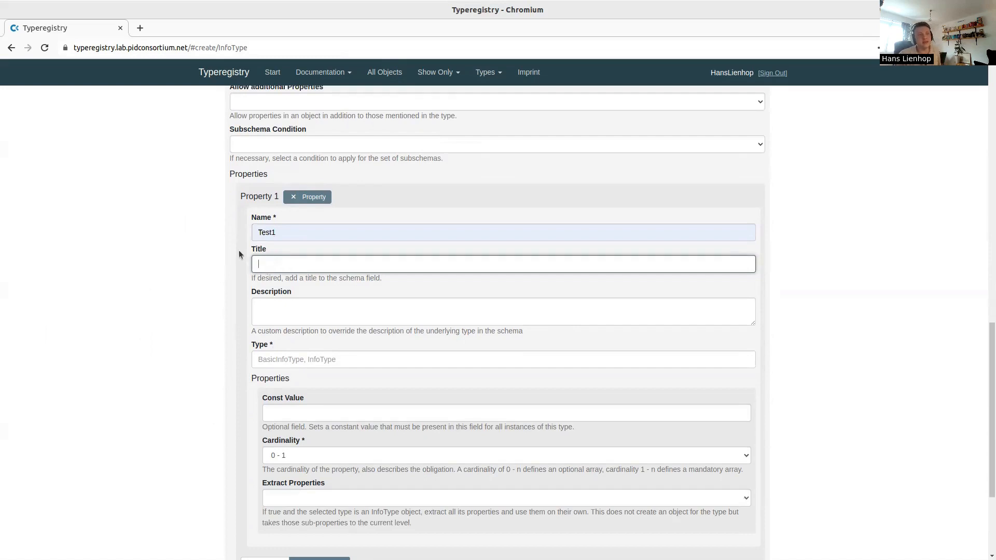
drag(238, 250, 241, 347)
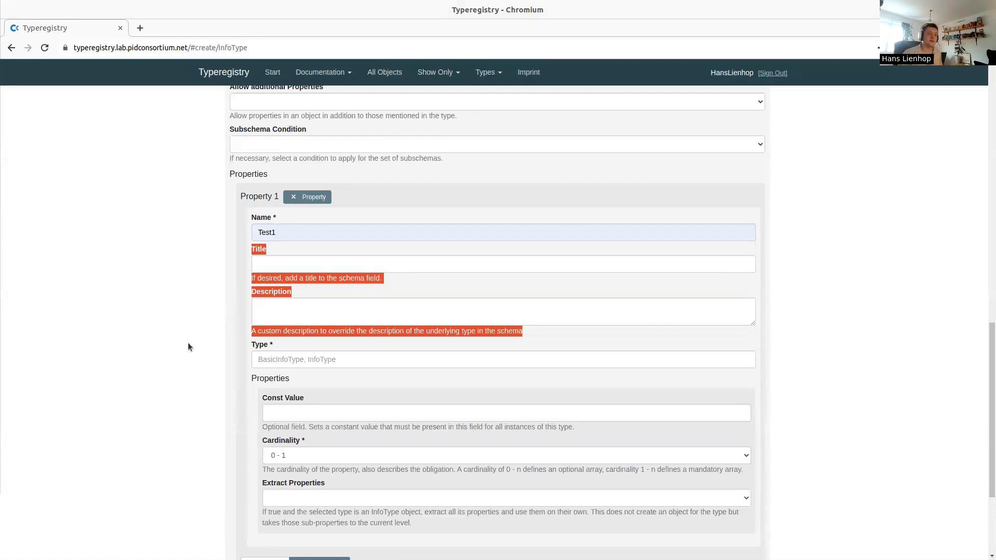
click(308, 361)
scroll(208, 316, down, 2)
Search "Test*" and set Test1's type to TestType (21.T11969/7d32a8094bba12cf7c3c)
click(206, 310)
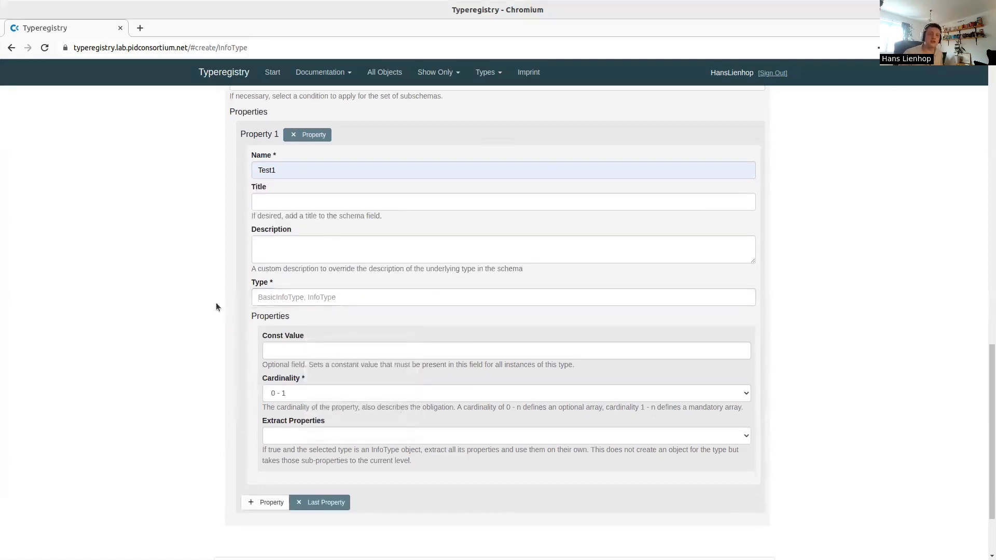
click(372, 298)
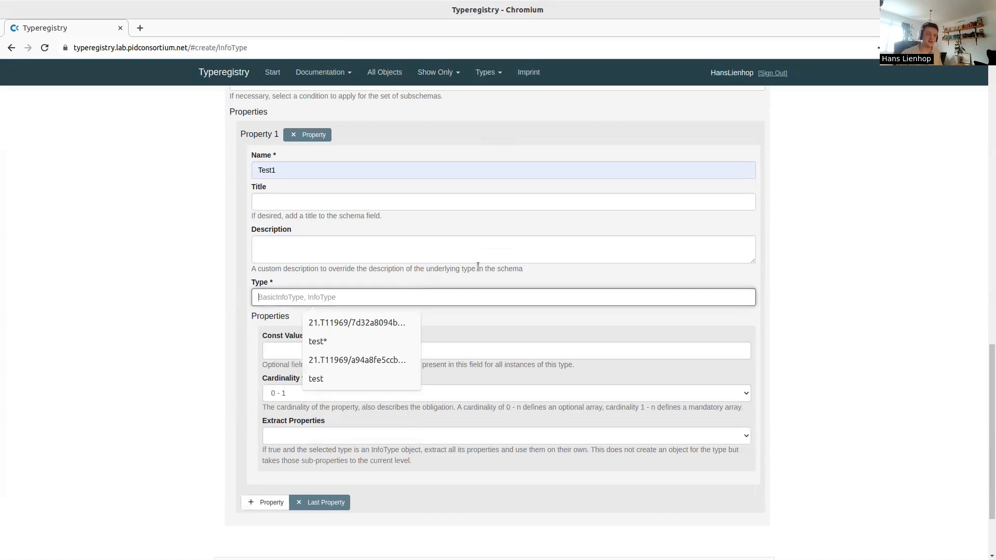
text(Test*)
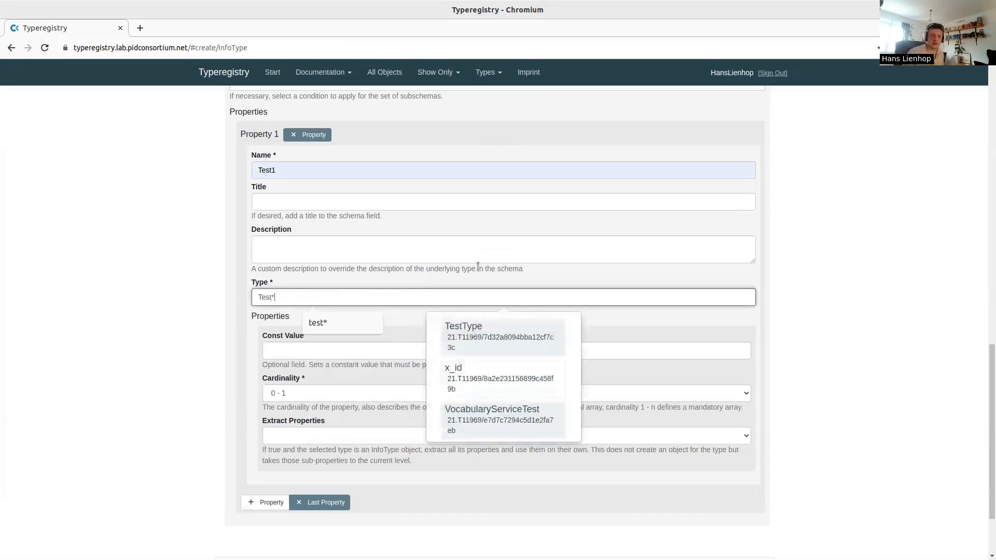
key(BackSpace)
key(BackSpace)
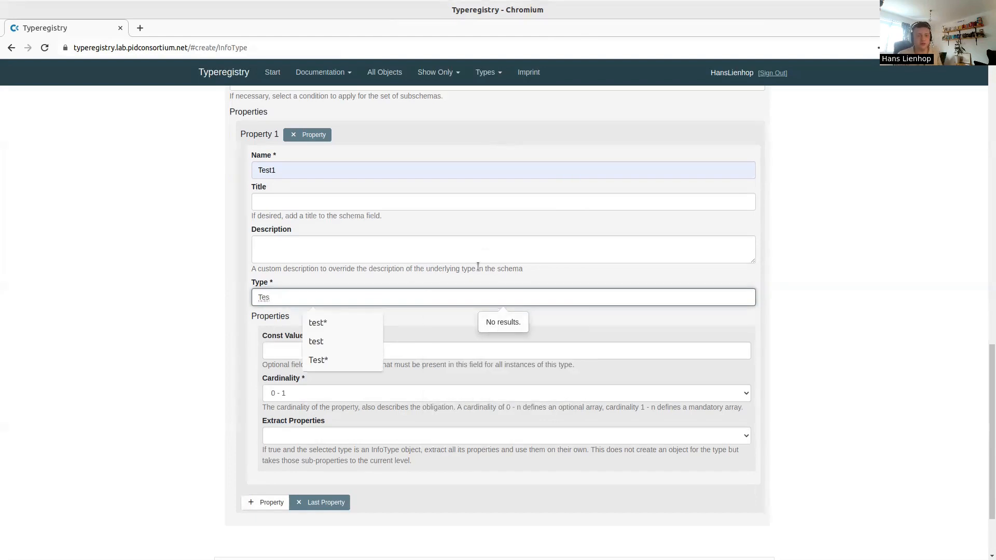
text(t)
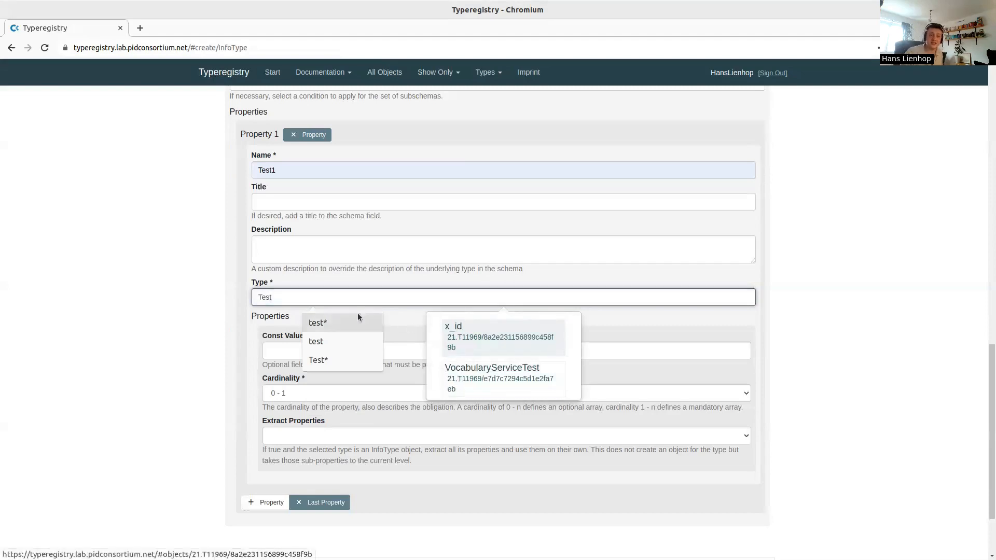
click(301, 295)
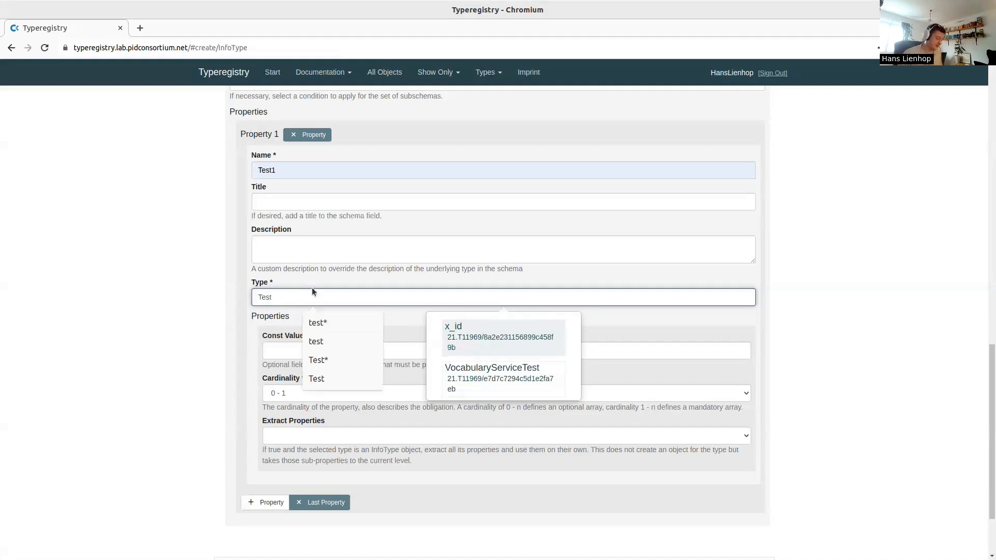
text(*)
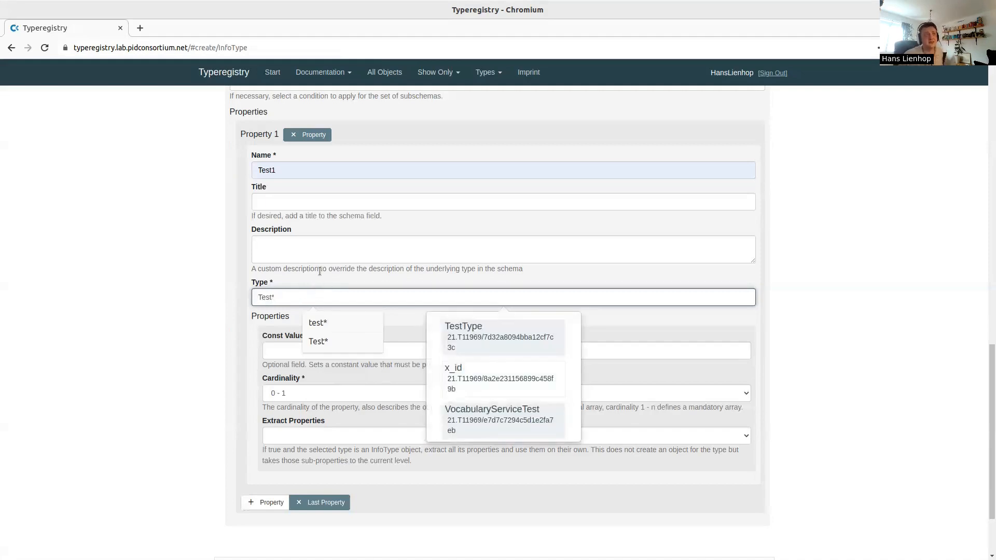
click(475, 331)
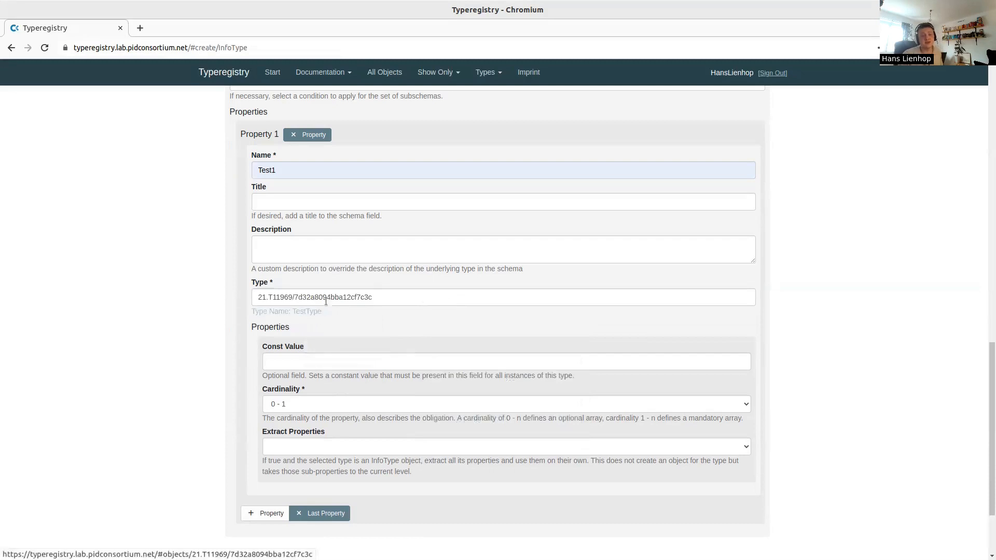
drag(326, 297, 244, 298)
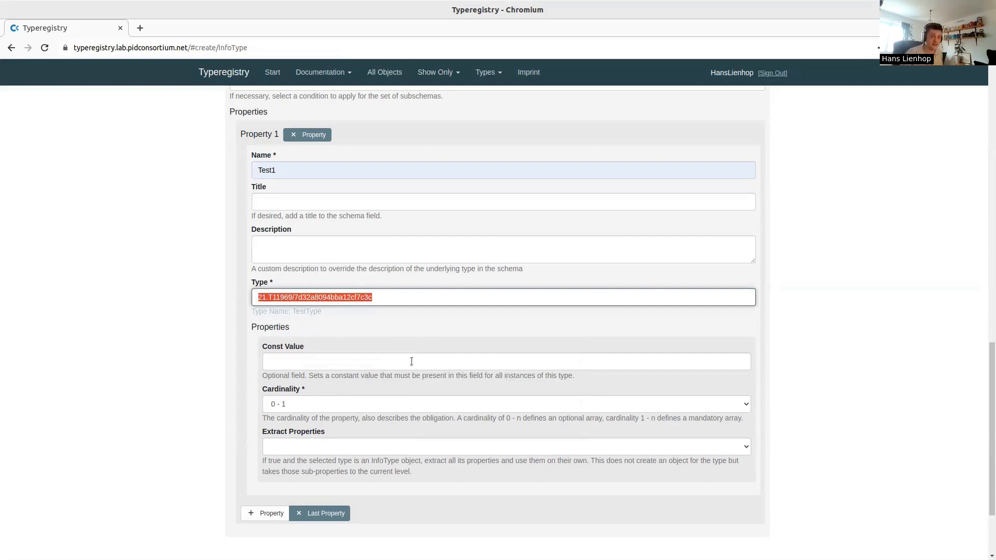
click(425, 335)
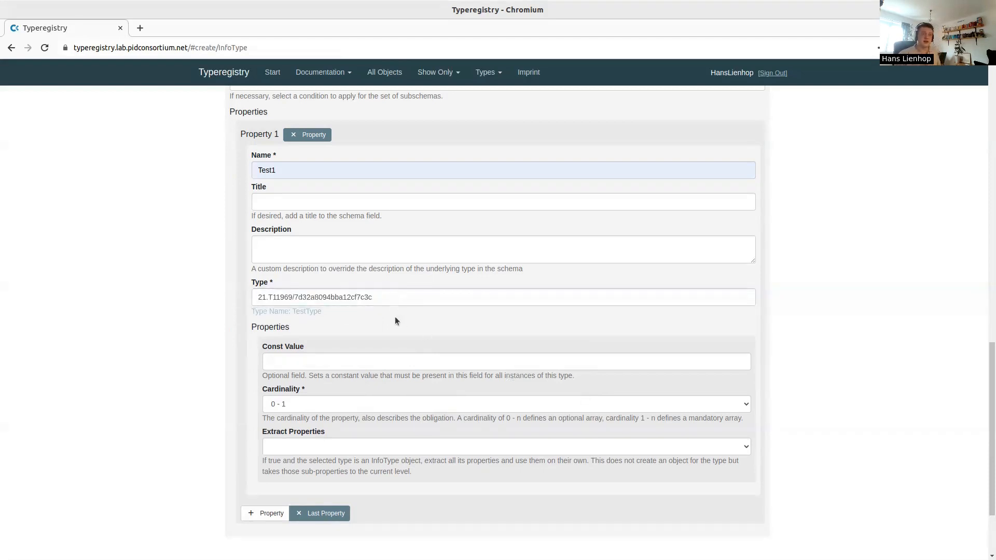
scroll(396, 321, down, 1)
Review the options and leave the datatype as Object and Test1's cardinality at 0 - 1
click(362, 299)
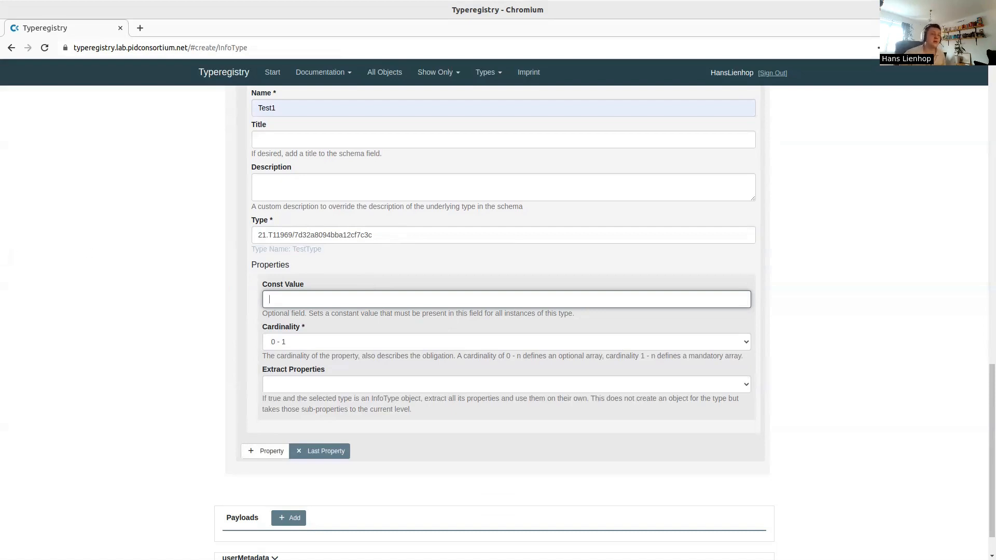
click(338, 343)
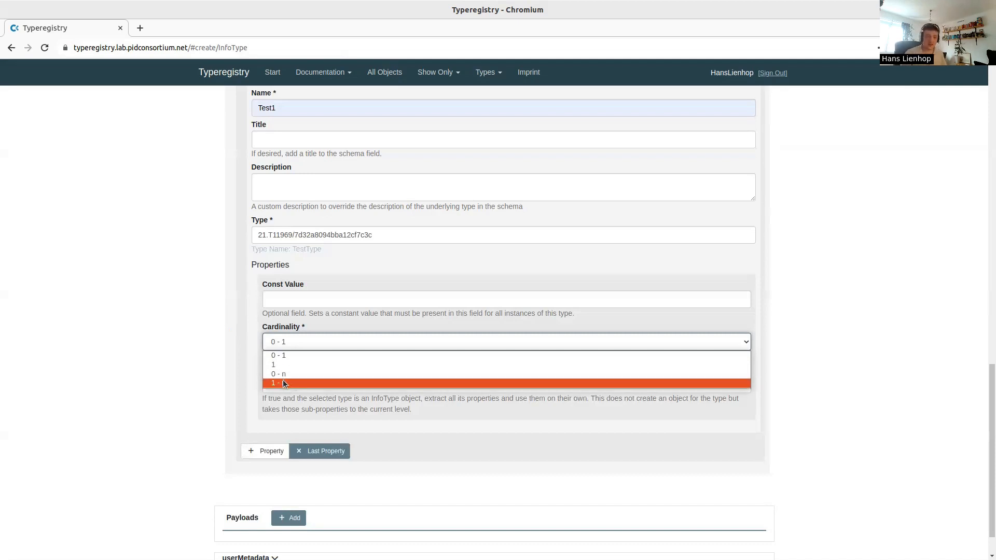
click(177, 266)
scroll(177, 267, up, 3)
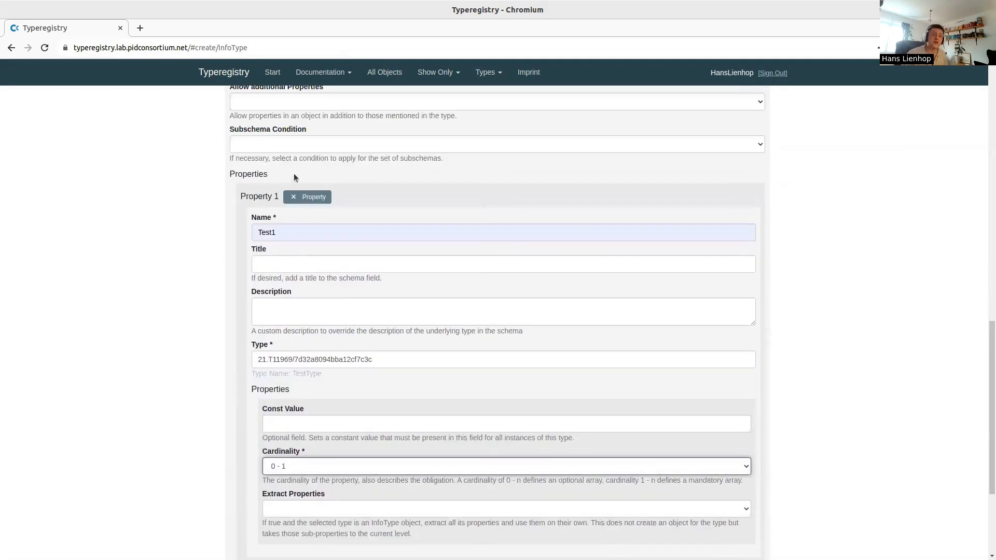
scroll(283, 187, up, 3)
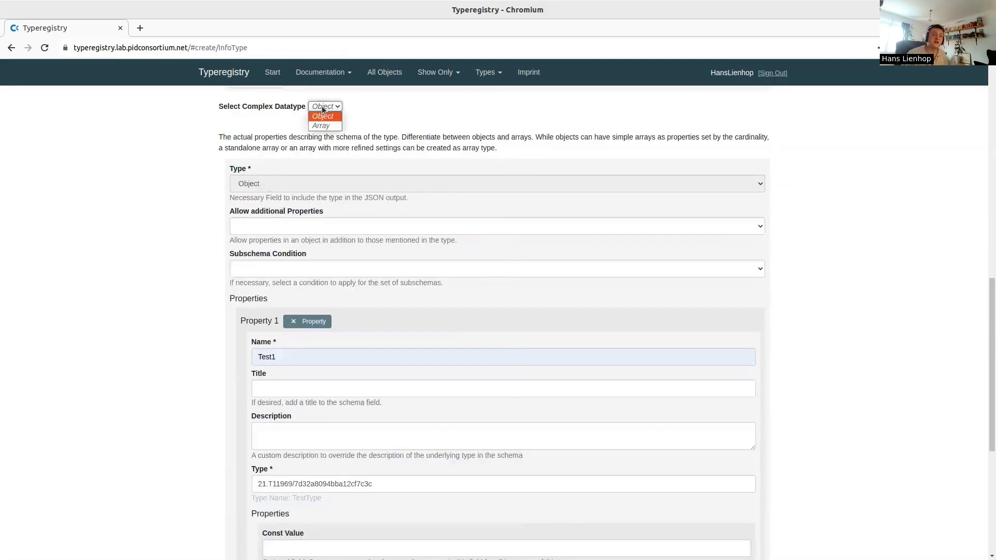
click(211, 148)
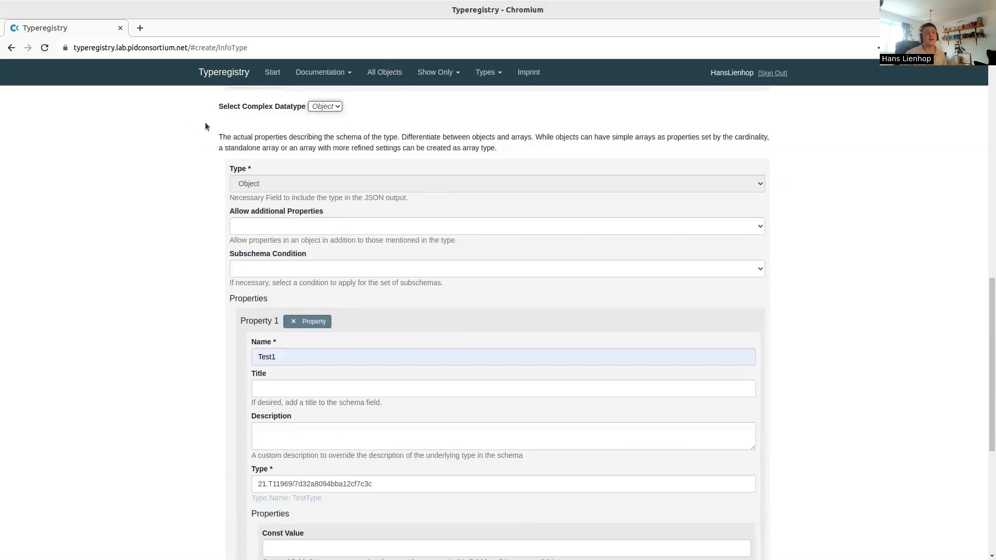
scroll(232, 243, down, 5)
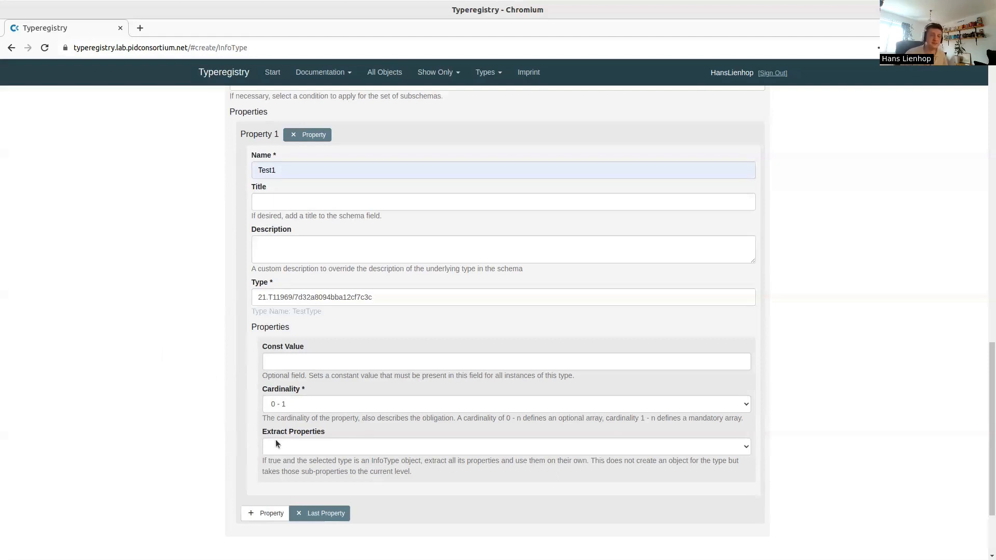
click(311, 405)
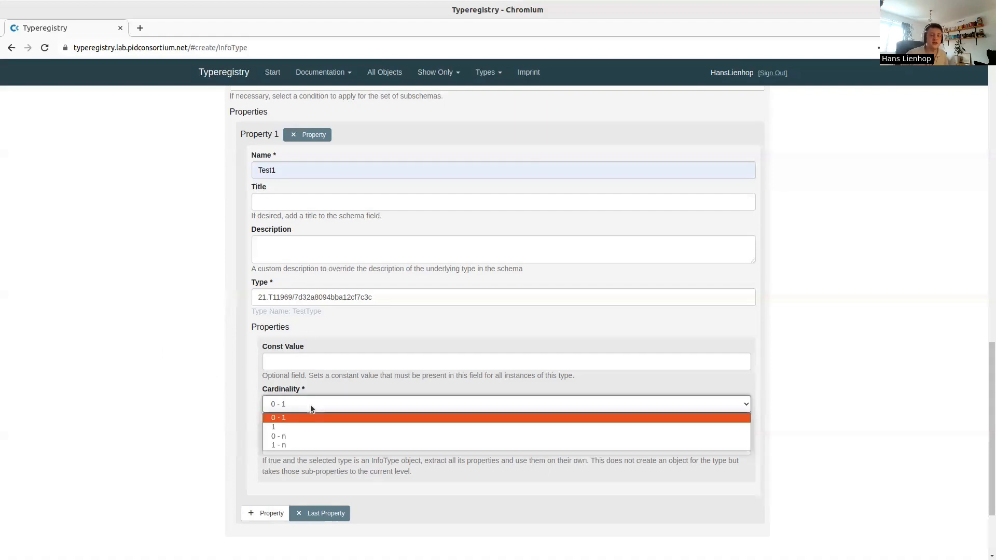
click(310, 405)
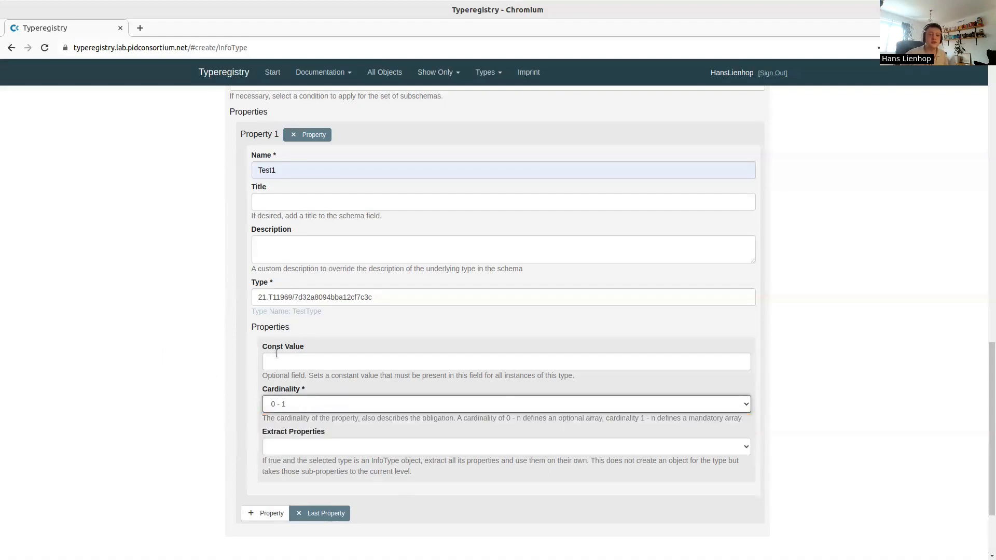
scroll(300, 313, down, 2)
Add a second property named Test2, searching 'Test*' to give it type TestType
click(263, 409)
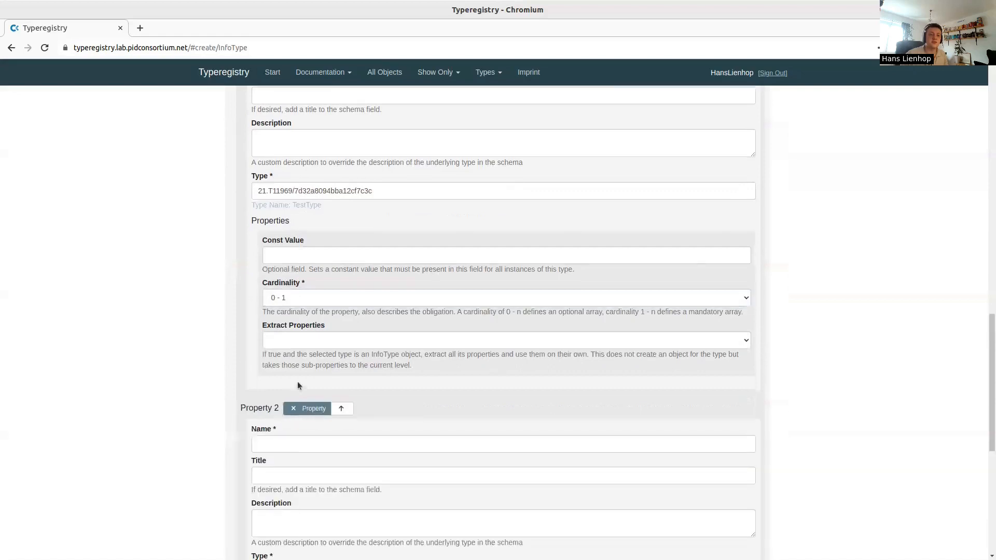
scroll(297, 381, down, 3)
click(316, 254)
click(317, 283)
scroll(306, 332, down, 2)
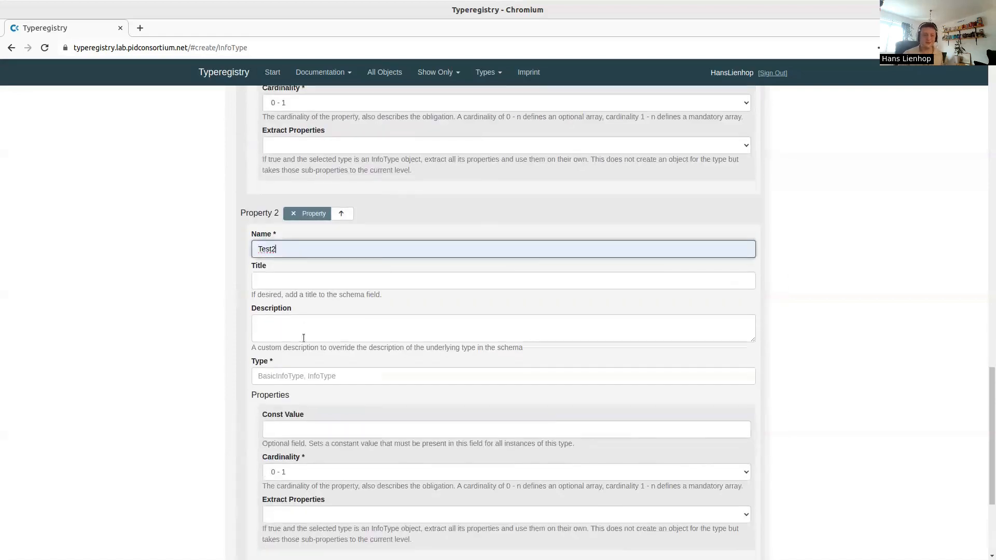
click(312, 322)
text(Test*)
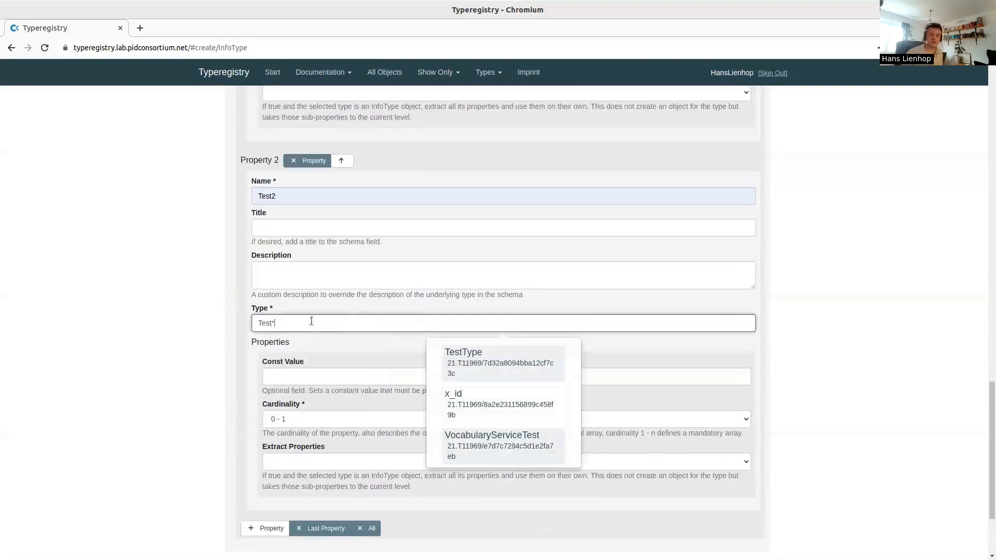
click(464, 357)
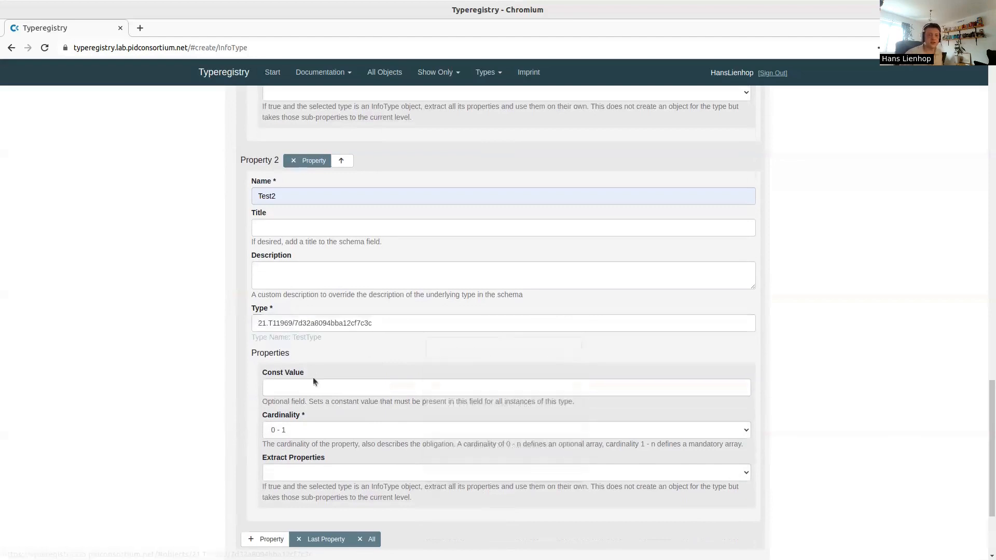
Set Test2's cardinality to 1 - n and check the additional properties options
click(306, 432)
click(340, 452)
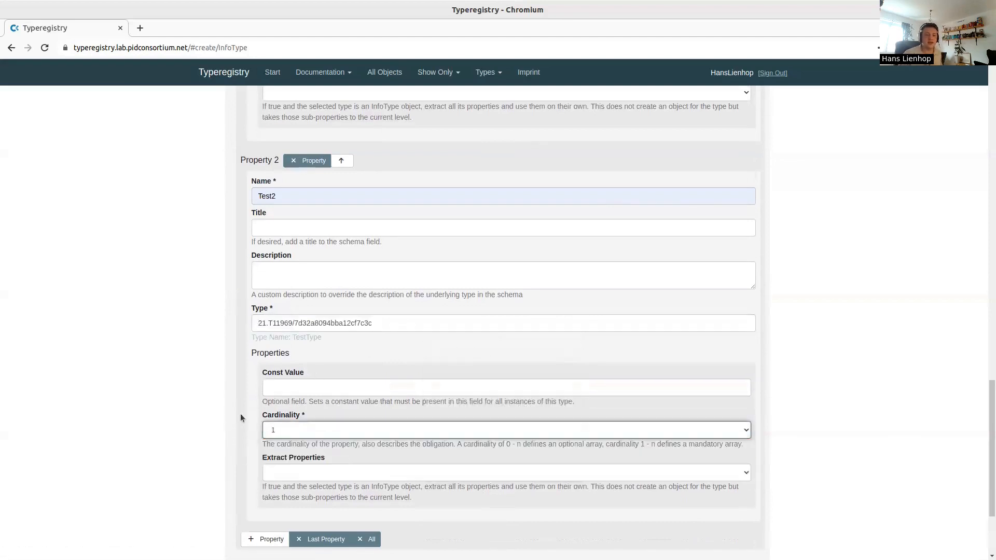
click(284, 435)
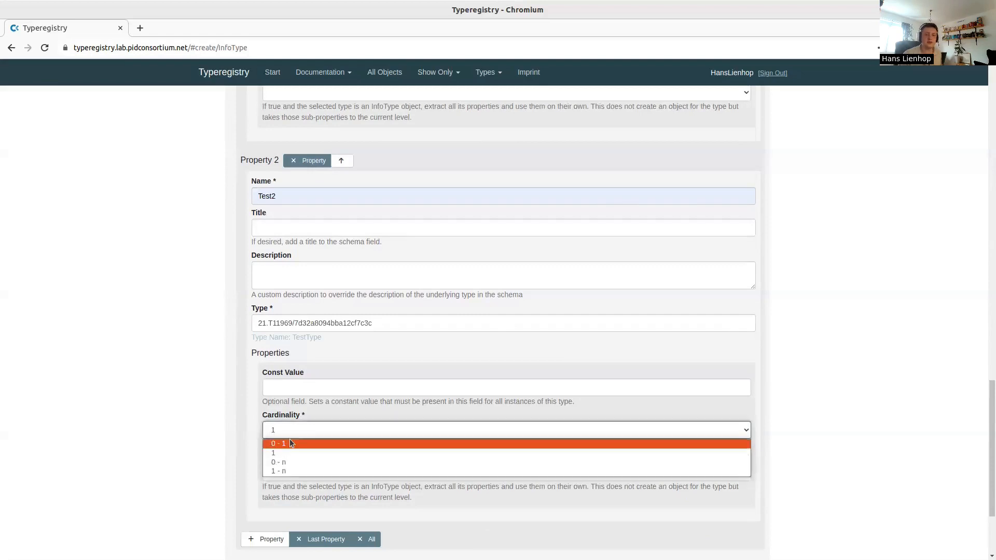
click(290, 472)
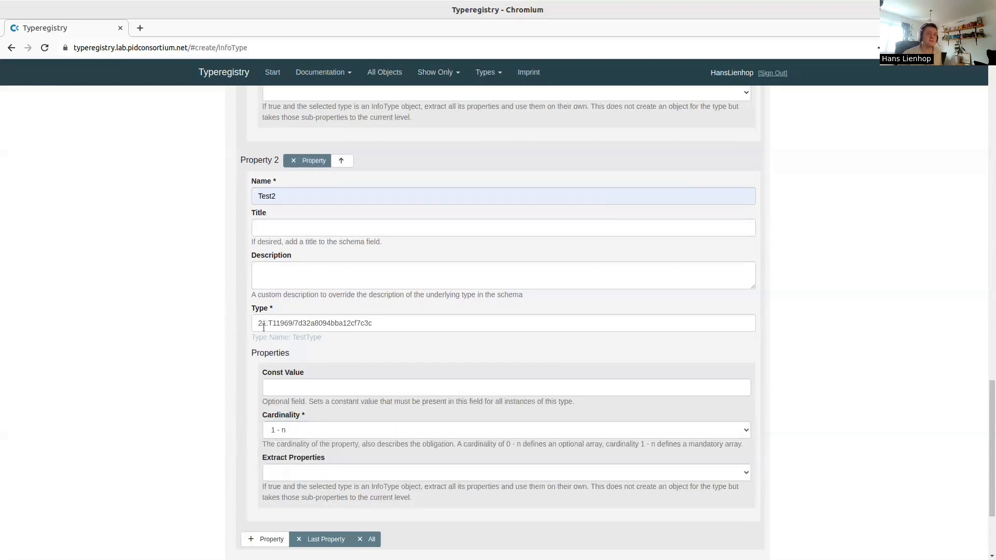
scroll(222, 340, up, 1)
scroll(222, 339, up, 5)
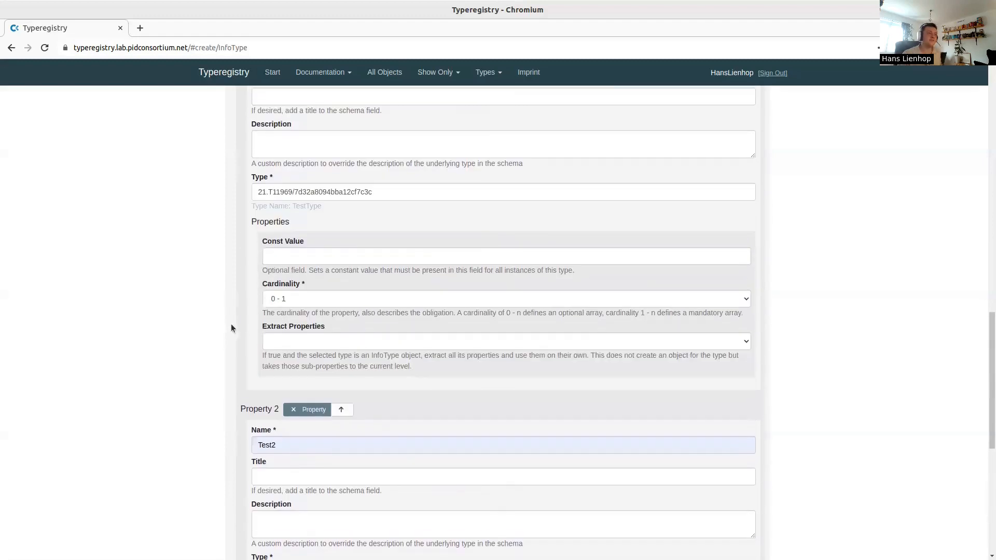
scroll(264, 315, up, 5)
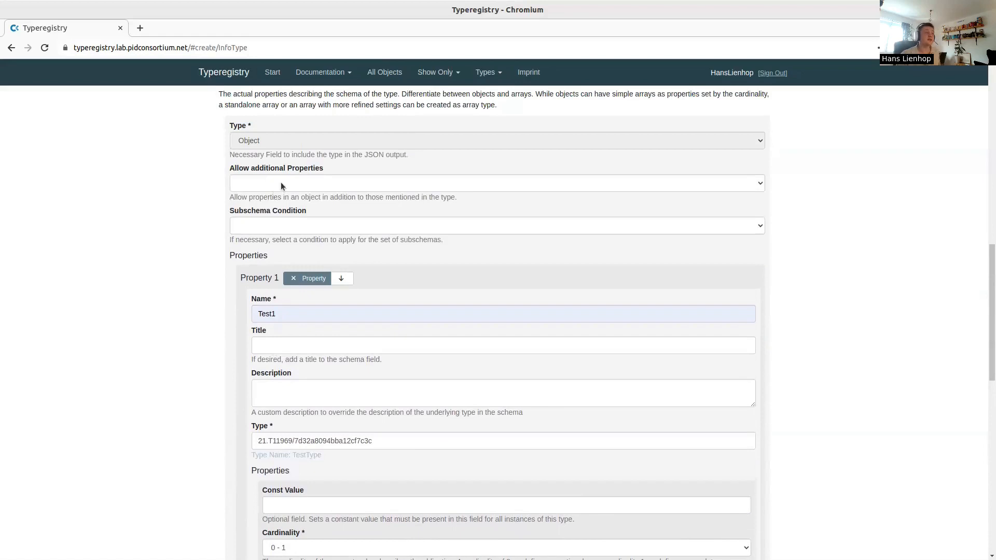
click(307, 180)
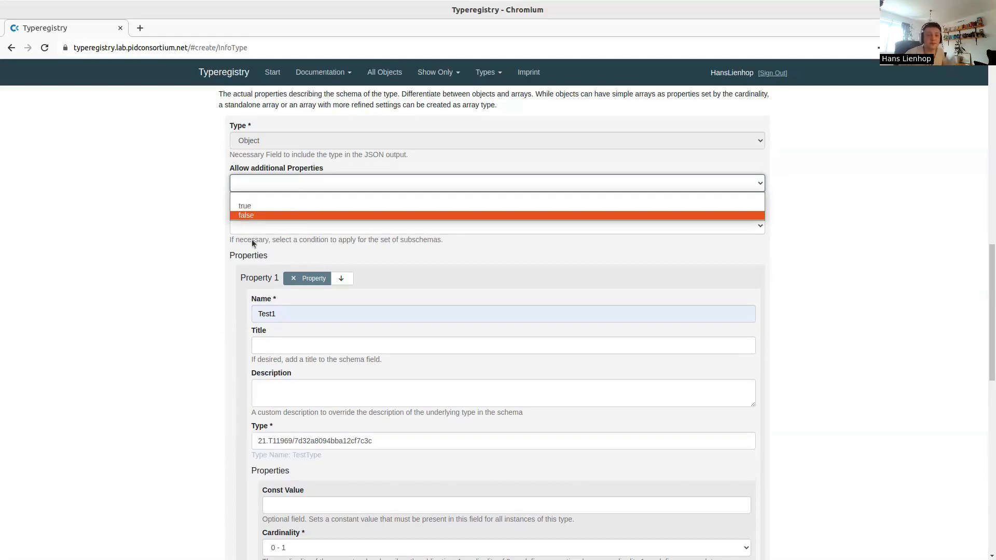
Leave additional properties and the subschema condition unset
click(162, 254)
click(265, 223)
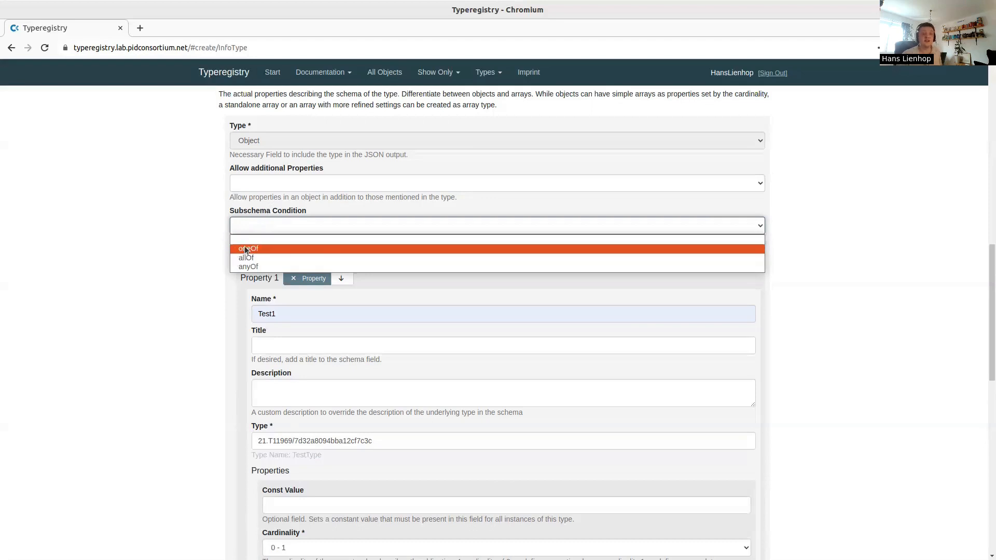
click(188, 287)
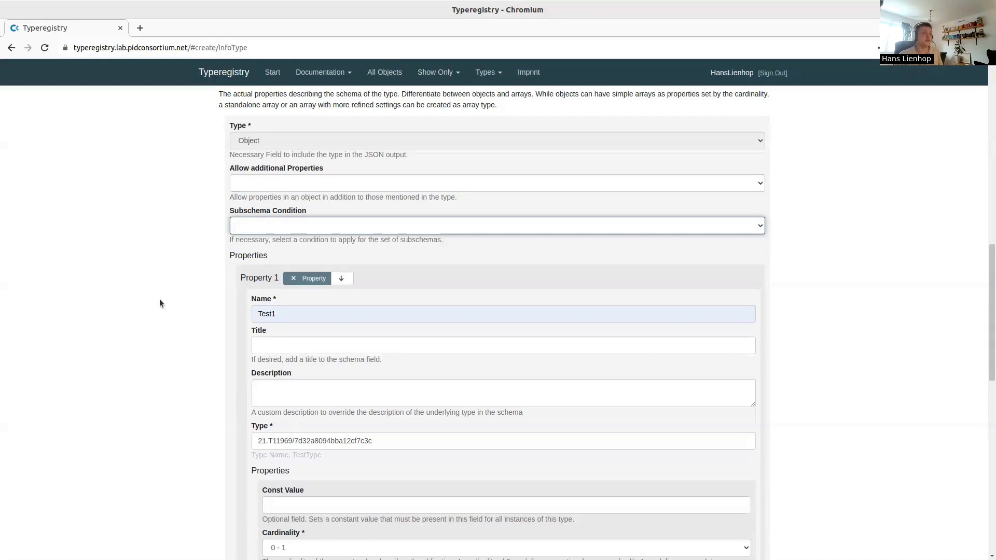
click(773, 343)
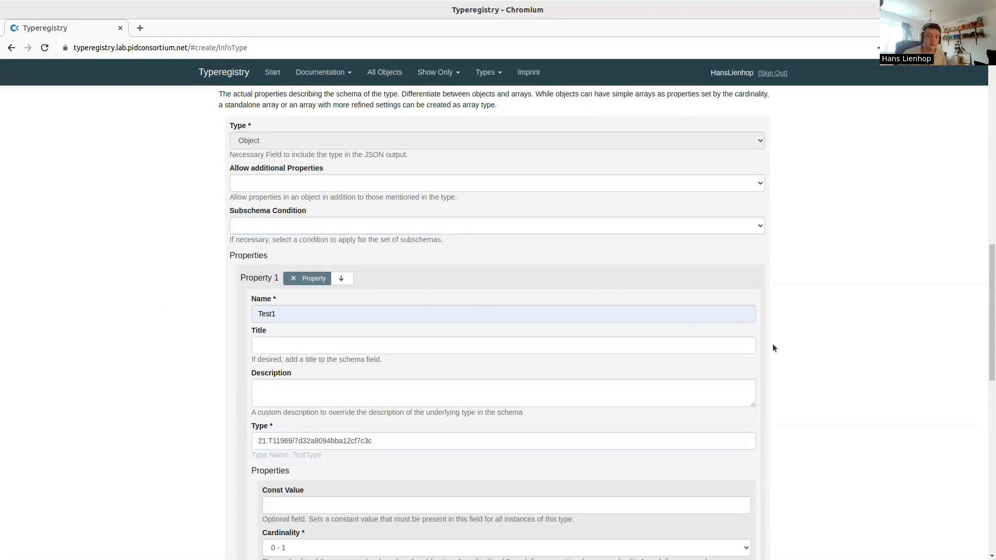
scroll(785, 349, down, 6)
scroll(792, 351, down, 5)
scroll(783, 350, up, 15)
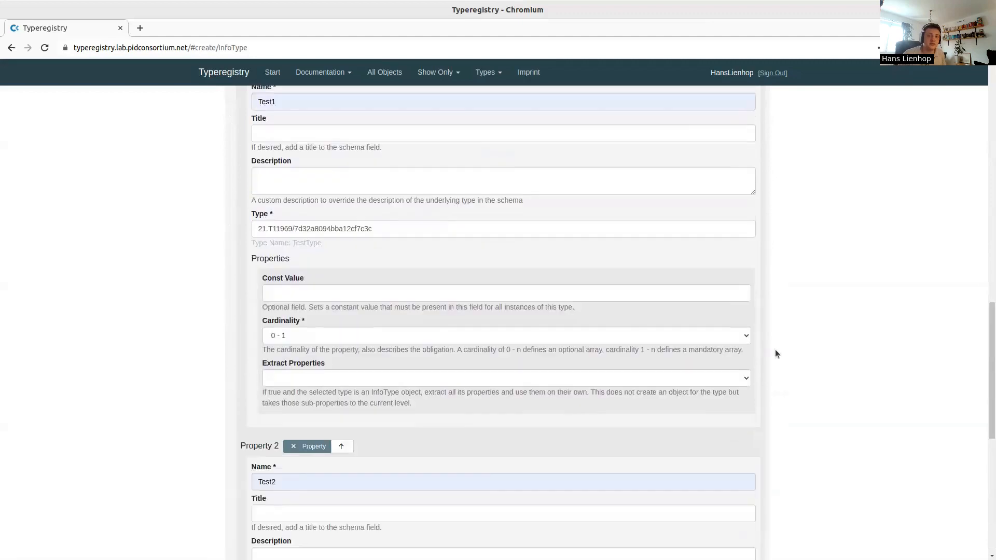
Name the InfoType 'TestInfo', save it, and select its full identifier
click(401, 265)
text(TestInfo)
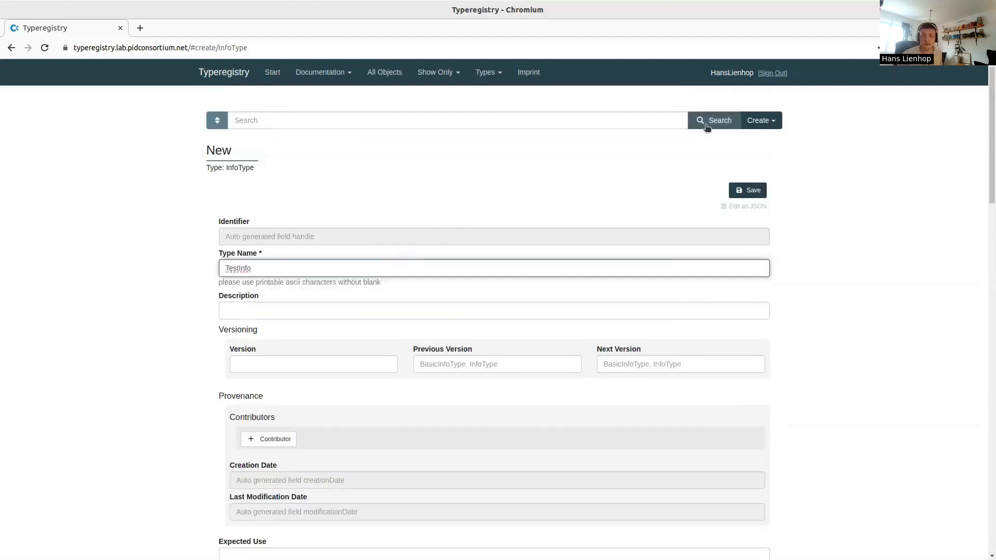
click(747, 193)
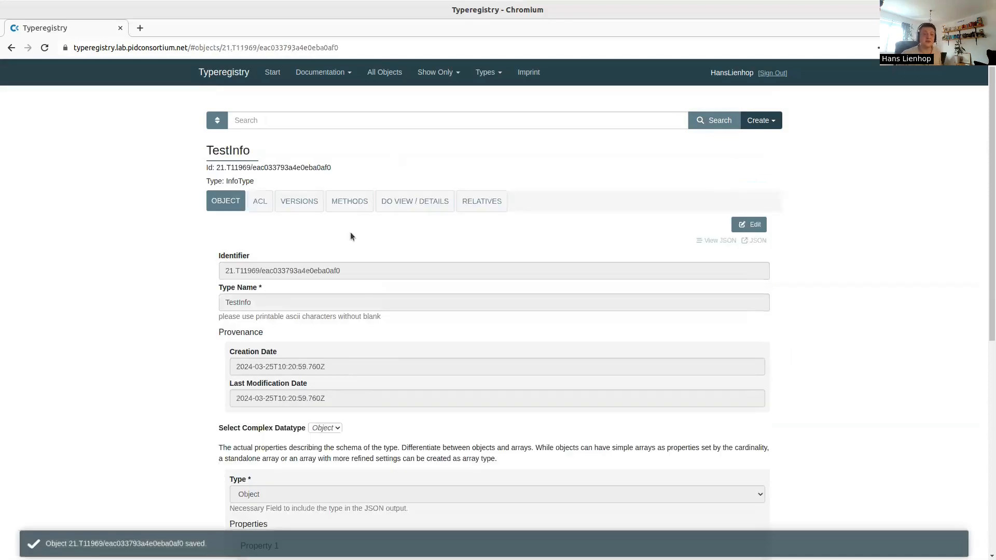
double_click(325, 270)
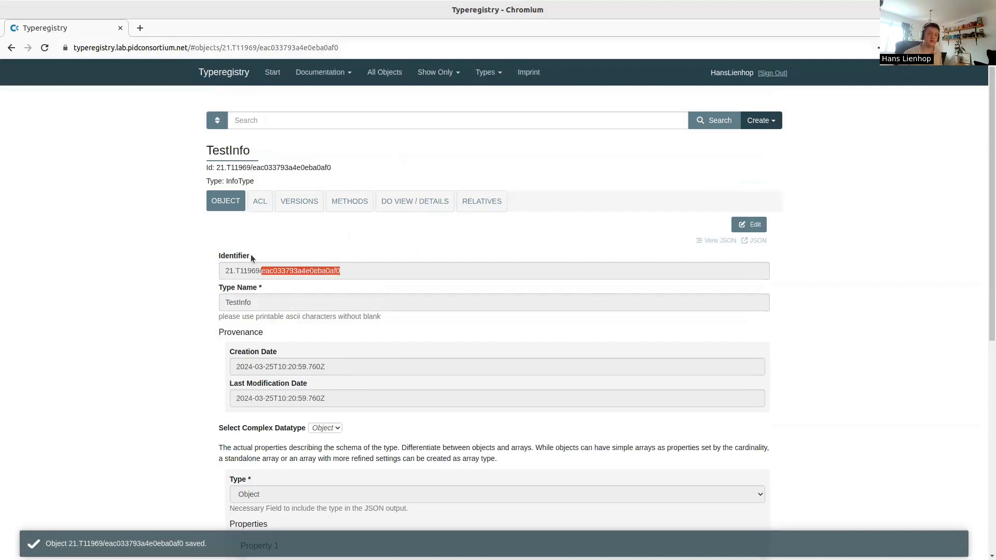
triple_click(260, 271)
Open the Type API Swagger UI in a new tab and expand GET /v1/types/schema/{prefix}/{suffix}
key(ctrl+t)
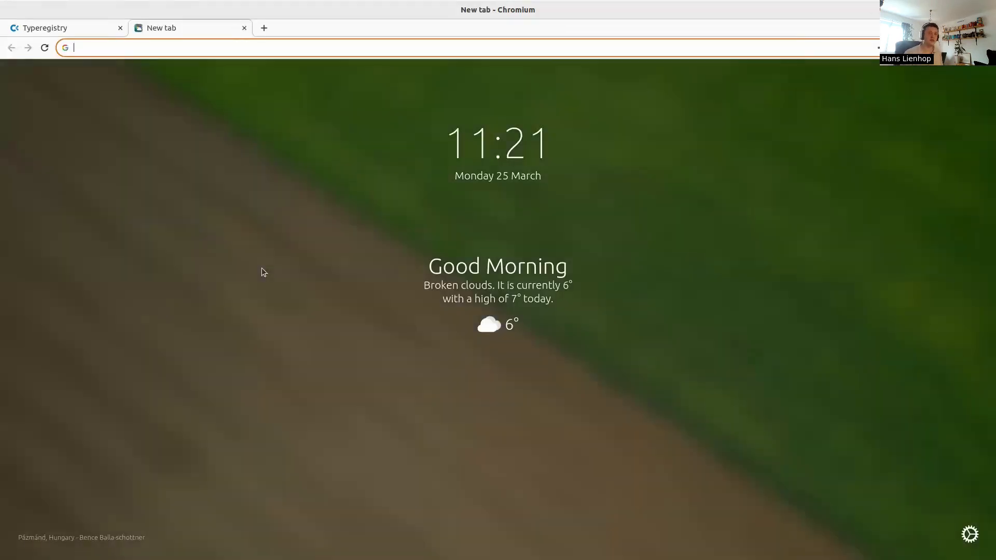
text(typeap)
key(Return)
scroll(547, 228, down, 5)
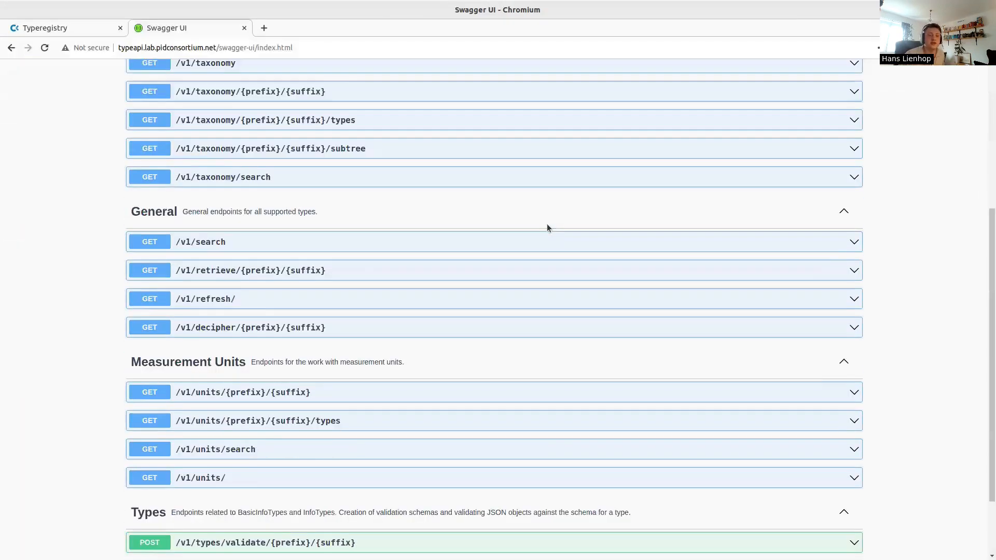
scroll(547, 228, down, 2)
click(344, 538)
Fill prefix and suffix with TestInfo's identifier parts and execute the schema request
scroll(733, 232, down, 5)
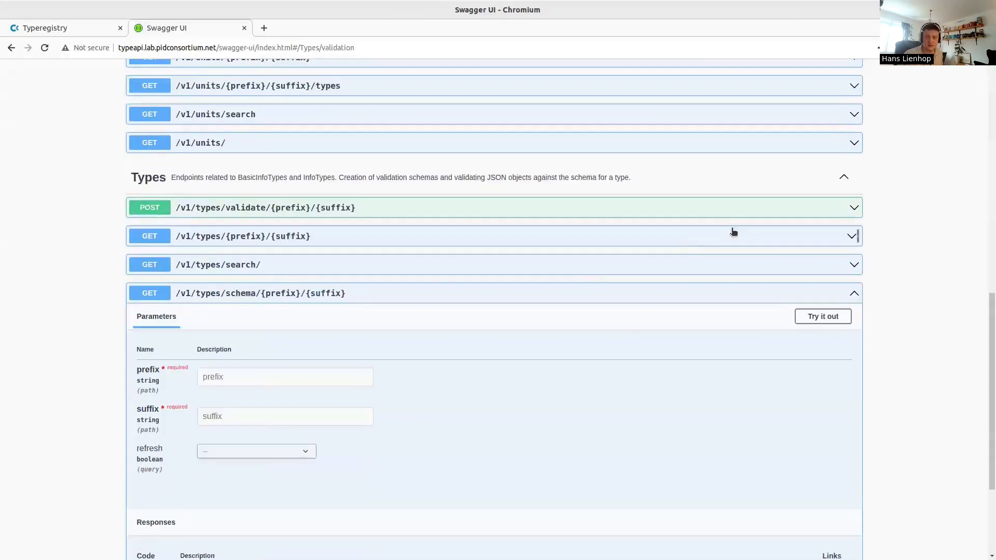
click(823, 316)
click(353, 377)
text(21.T11969/eac033793a4e0cba0af0)
double_click(306, 379)
key(ctrl+x)
key(BackSpace)
key(Tab)
key(ctrl+v)
scroll(391, 284, down, 3)
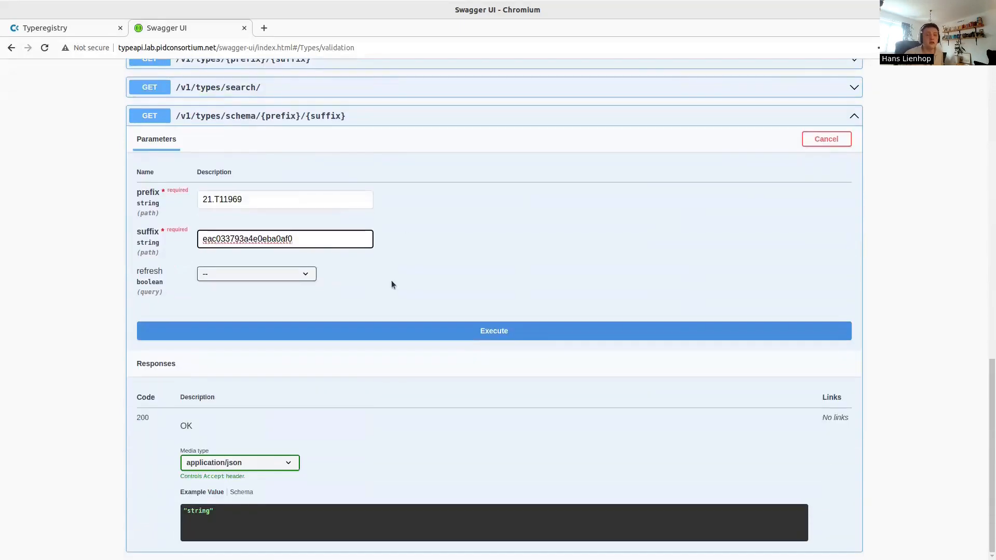
click(396, 330)
Inspect the response's additionalProperties and required lines against the saved TestInfo record
scroll(431, 251, down, 5)
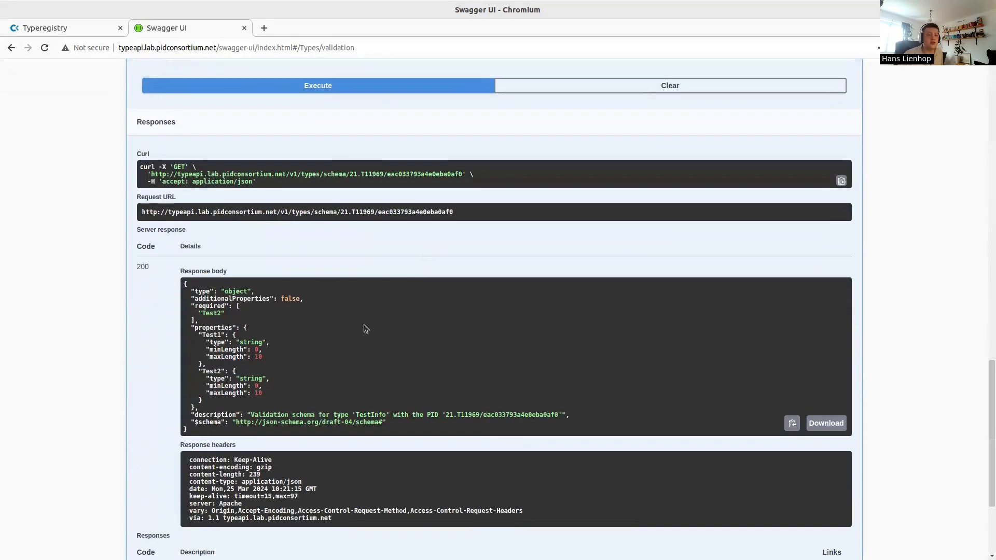
scroll(304, 296, down, 2)
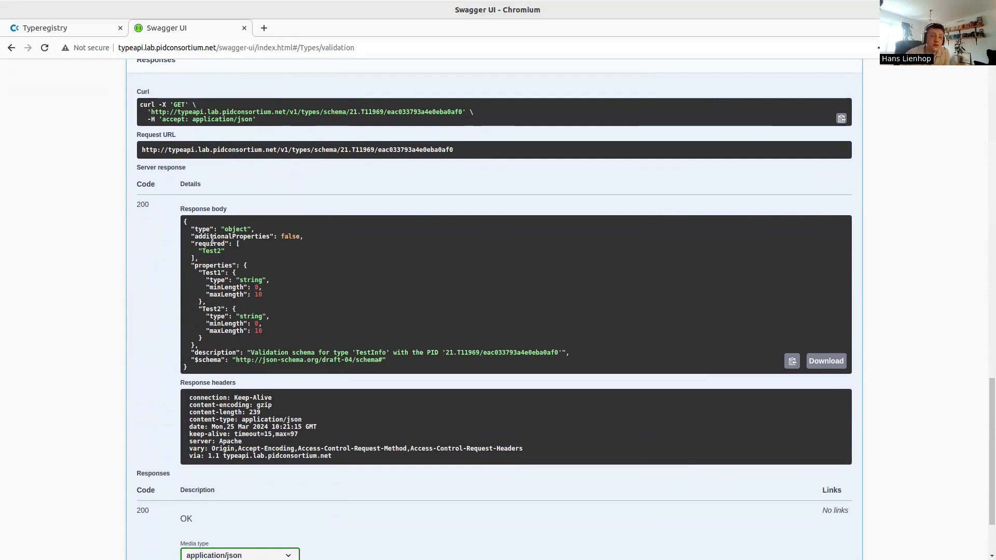
drag(212, 240, 218, 258)
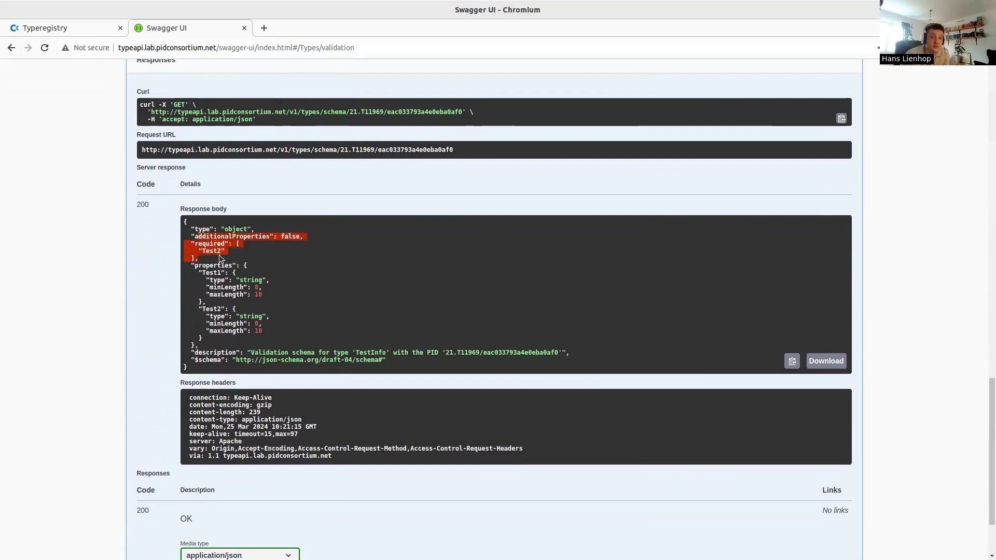
click(243, 315)
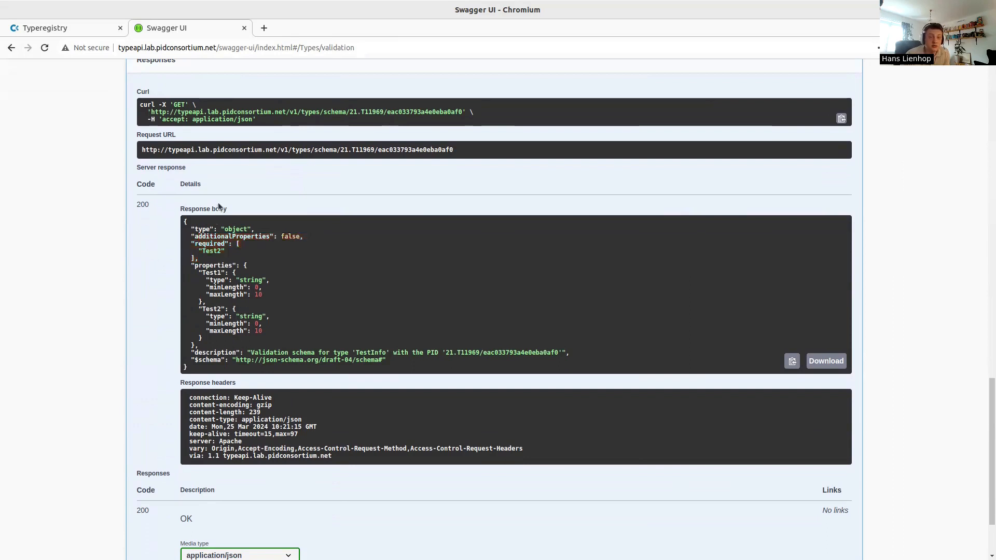
click(92, 27)
scroll(242, 247, down, 7)
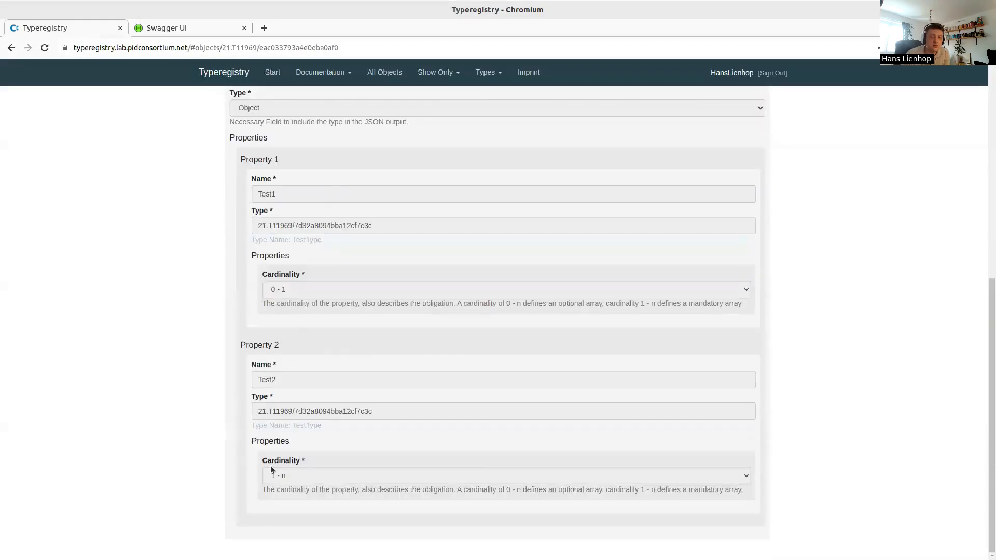
click(182, 33)
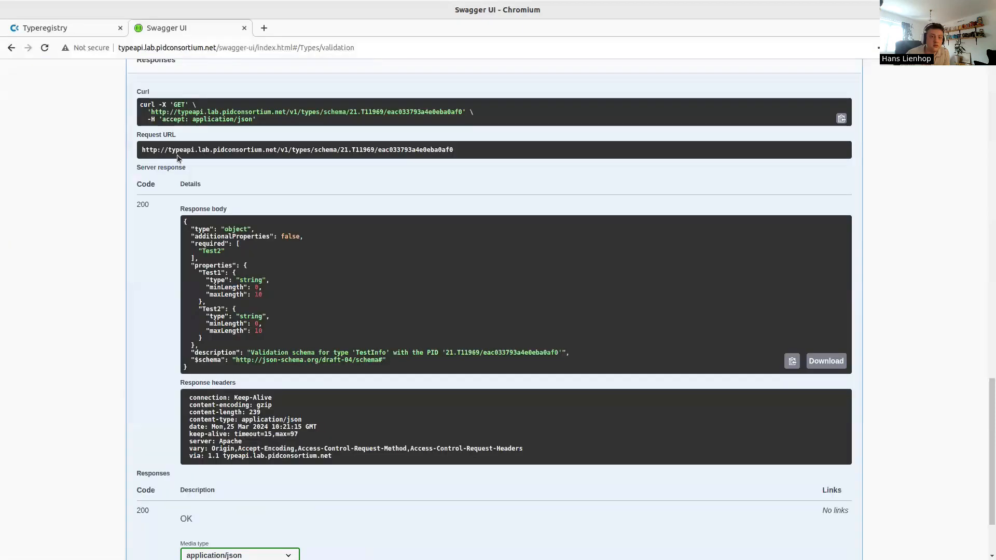
scroll(187, 228, up, 4)
Set refresh to true and re-execute the TestInfo schema request
click(240, 150)
click(245, 166)
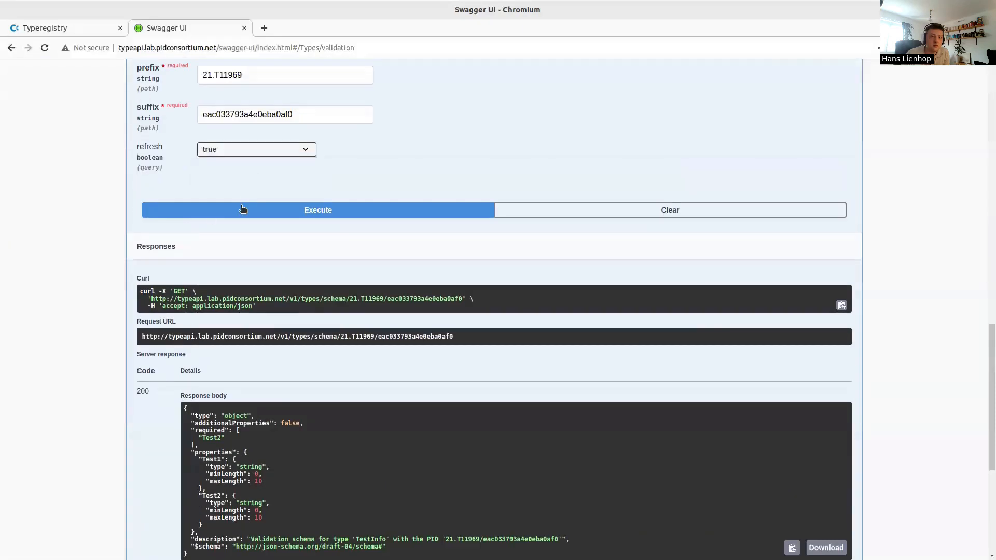
click(244, 208)
scroll(171, 275, down, 2)
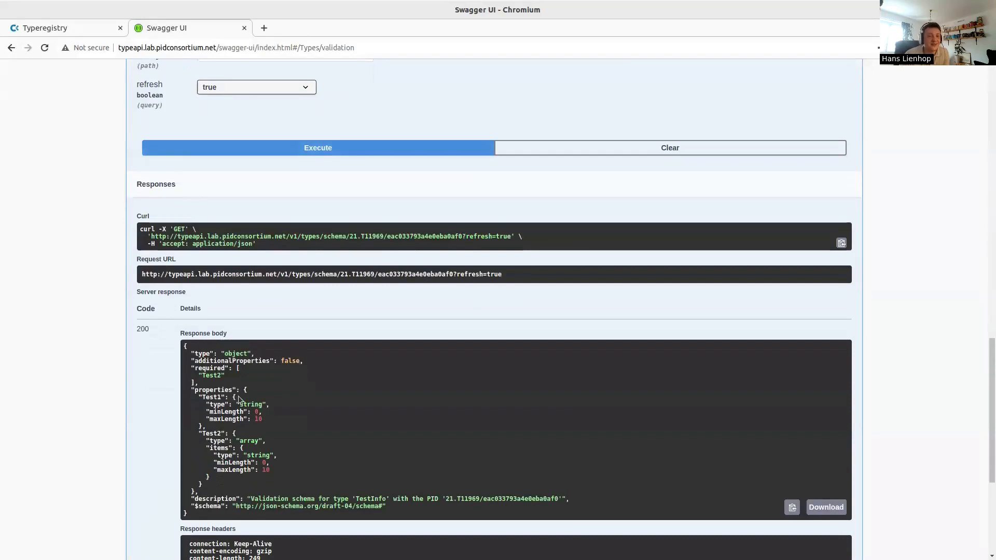
Highlight Test2's array items and Test1's property definition in the response body
drag(254, 371, 270, 405)
click(271, 401)
scroll(269, 378, down, 1)
drag(203, 313, 221, 314)
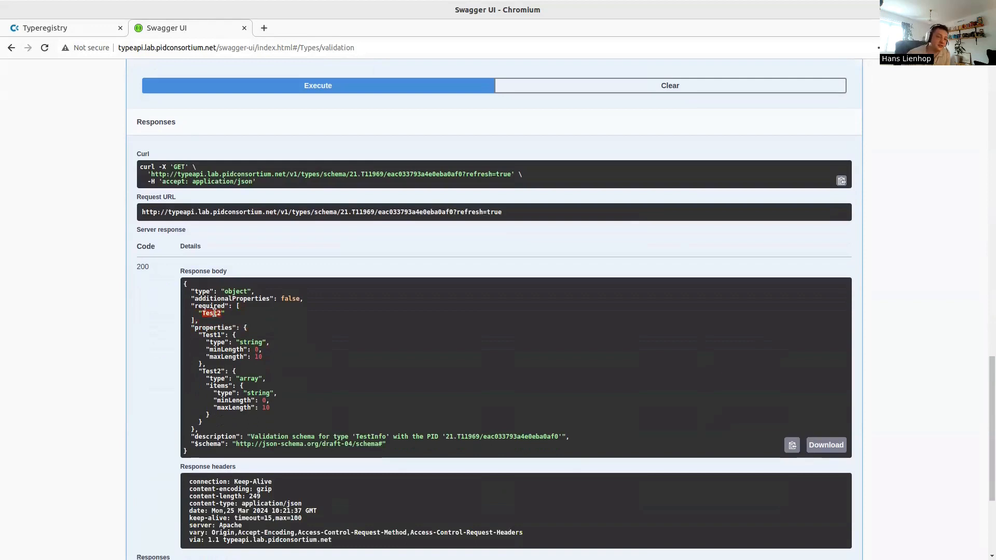
drag(228, 376, 258, 408)
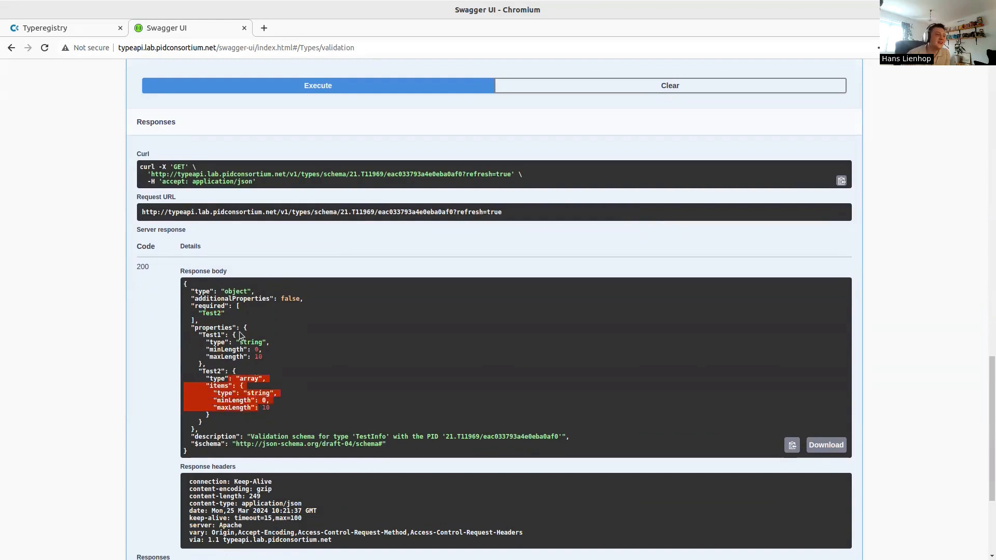
drag(210, 328, 267, 364)
click(266, 365)
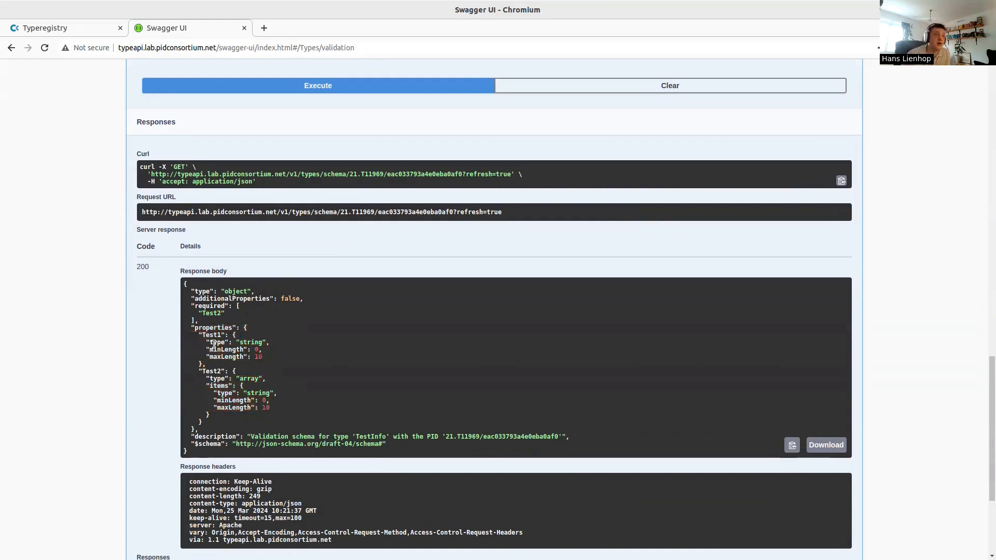
drag(224, 357, 267, 365)
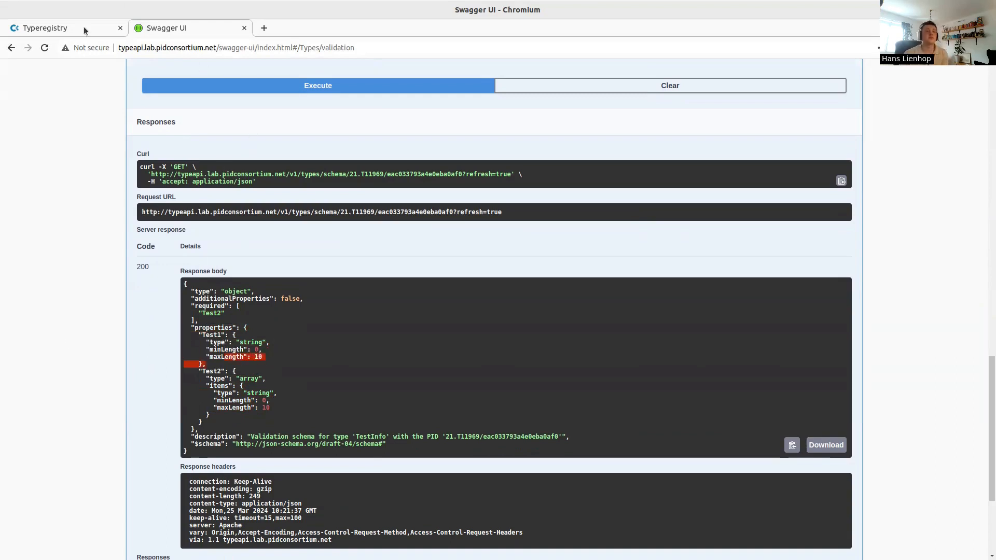
Close the Swagger tab and start a new Profile via All Objects > Create > Profile, browsing the form
middle_click(164, 32)
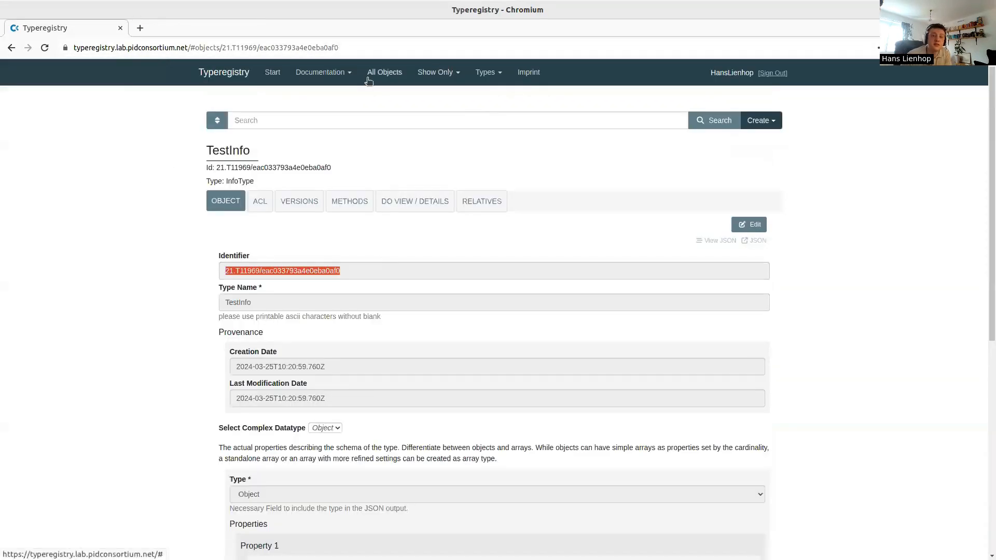
click(384, 74)
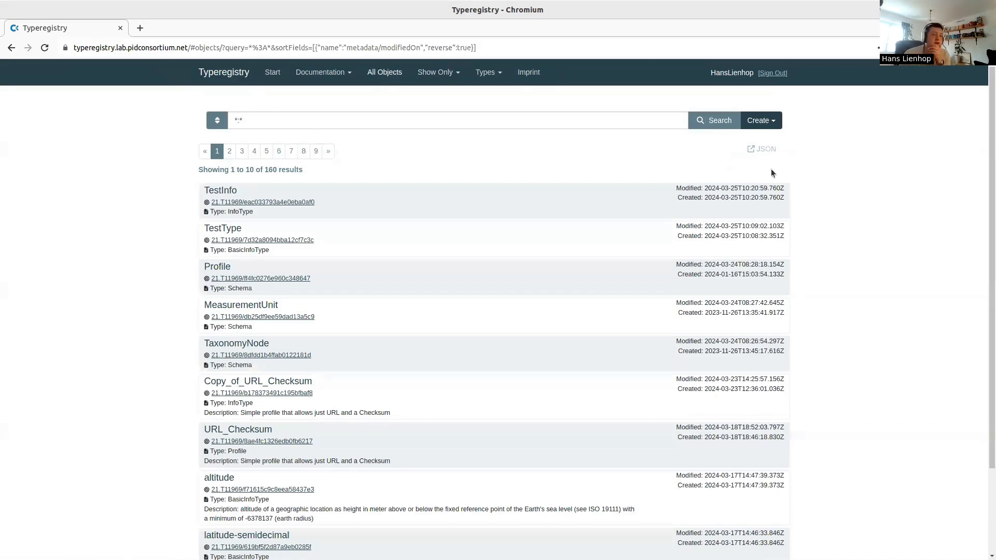
click(761, 120)
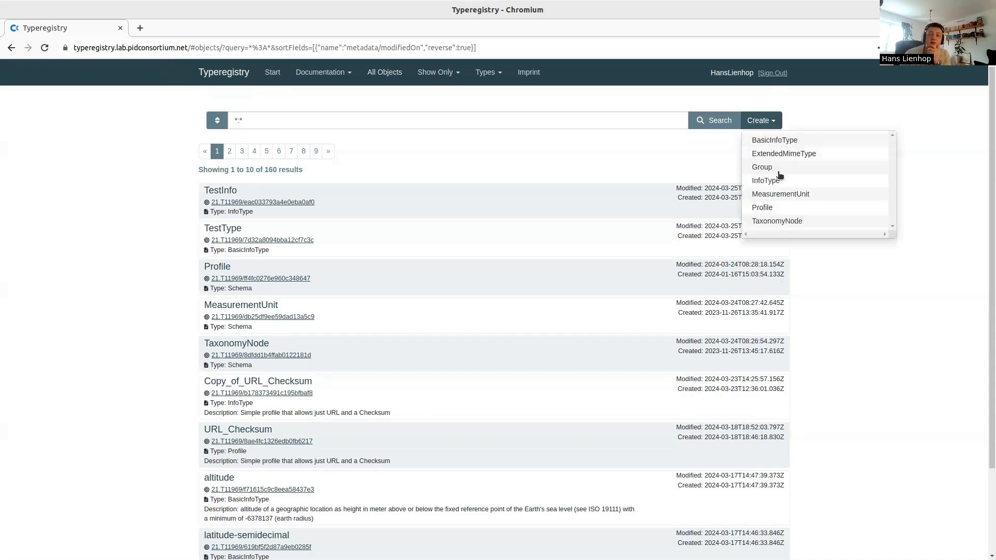
click(763, 208)
scroll(155, 293, down, 1)
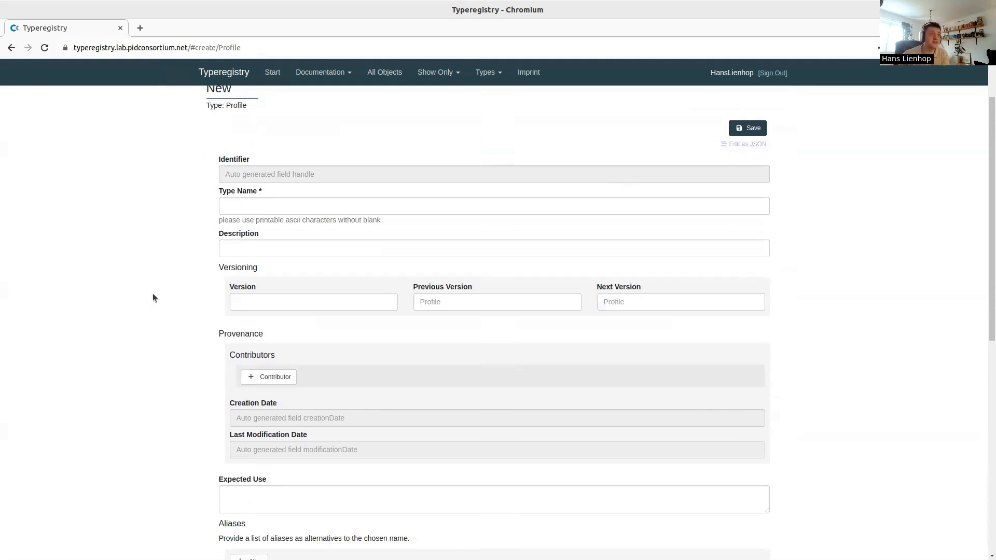
scroll(155, 290, down, 7)
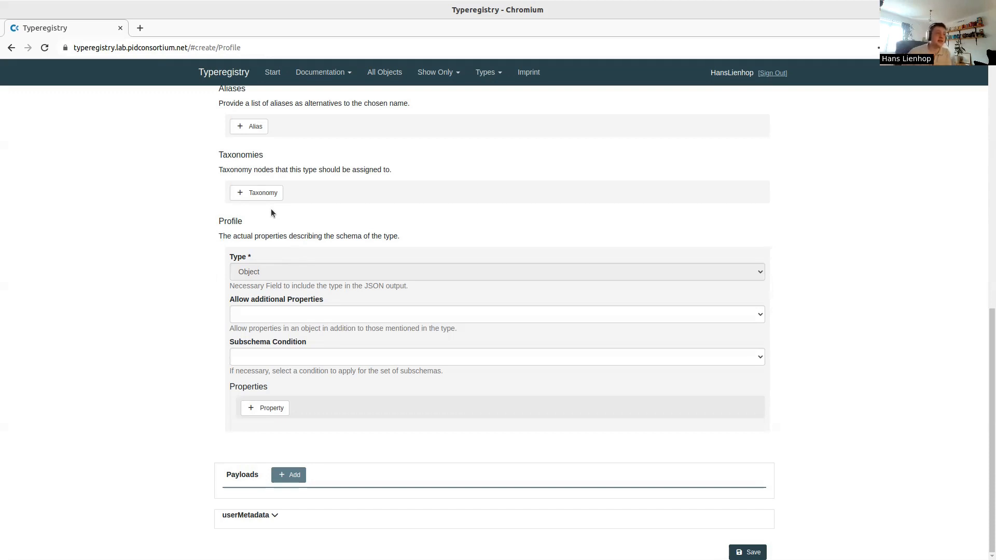
scroll(331, 165, up, 10)
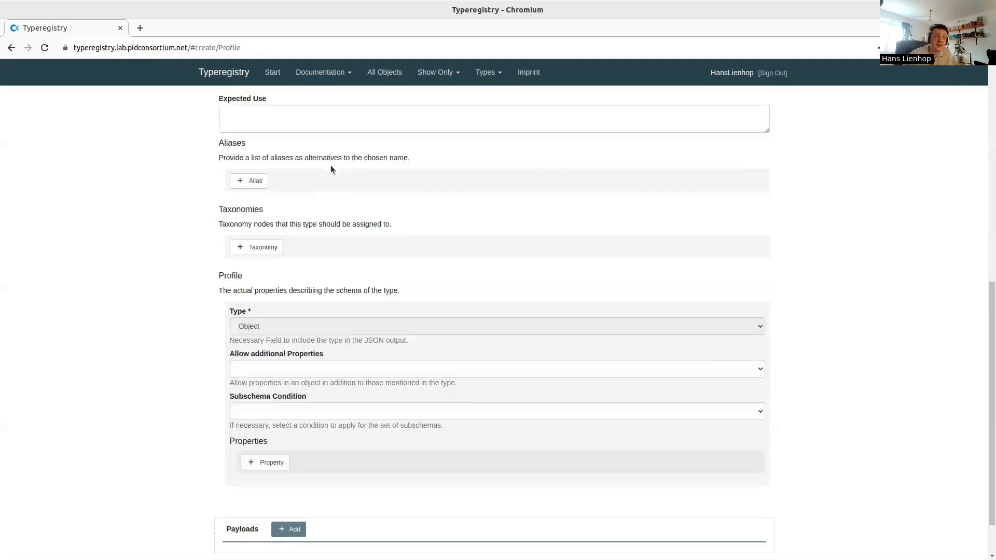
Browse the Cordra REST API documentation, then switch to Documentation > Overview
click(323, 72)
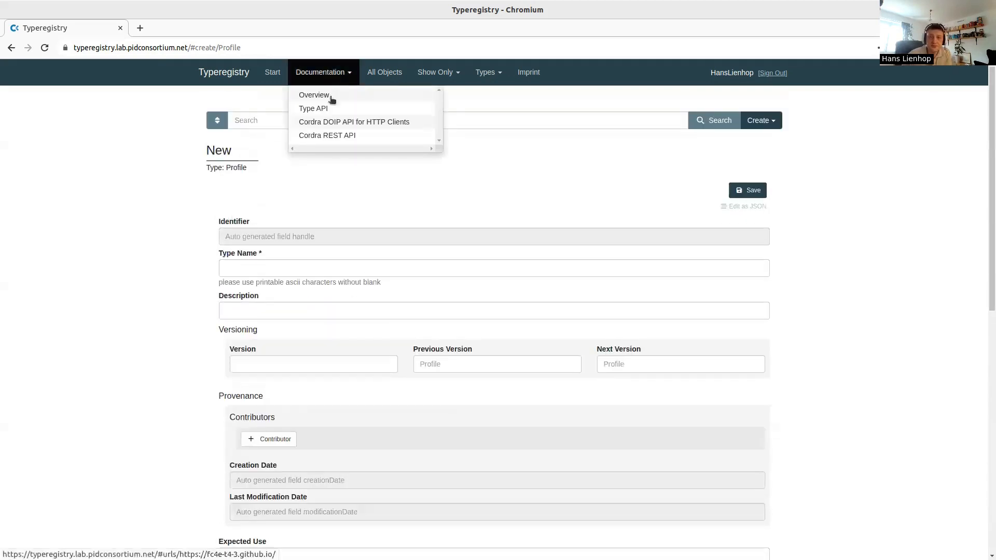
click(328, 135)
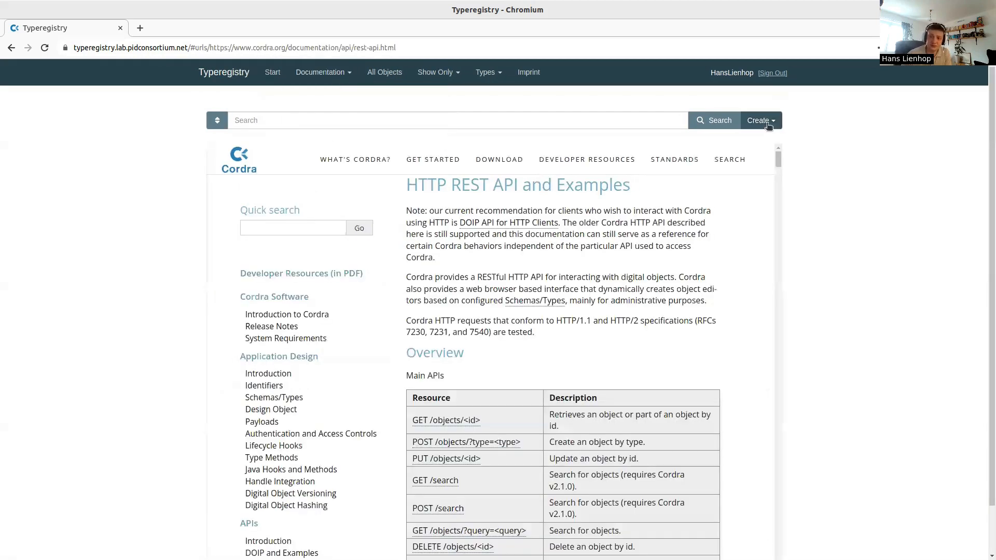
scroll(704, 254, down, 1)
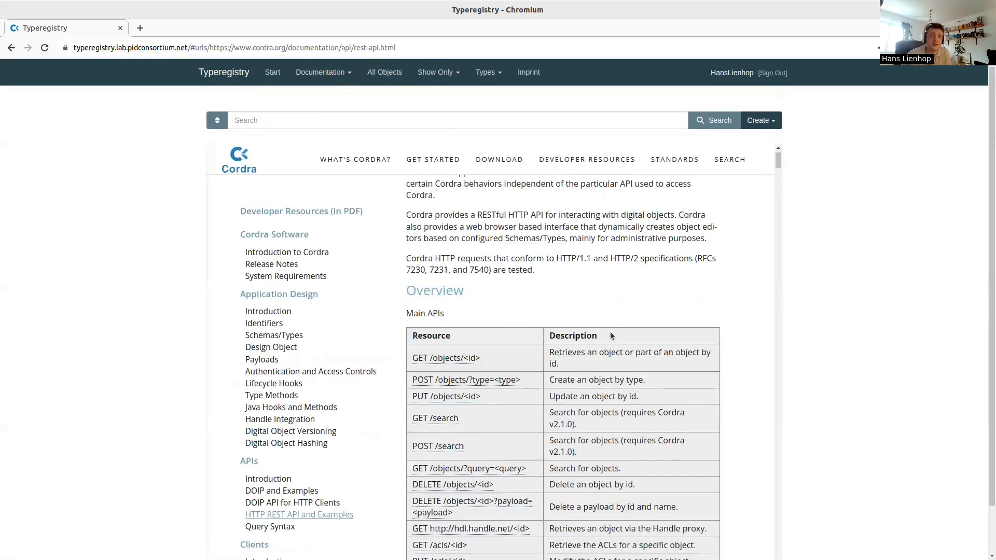
scroll(610, 332, down, 3)
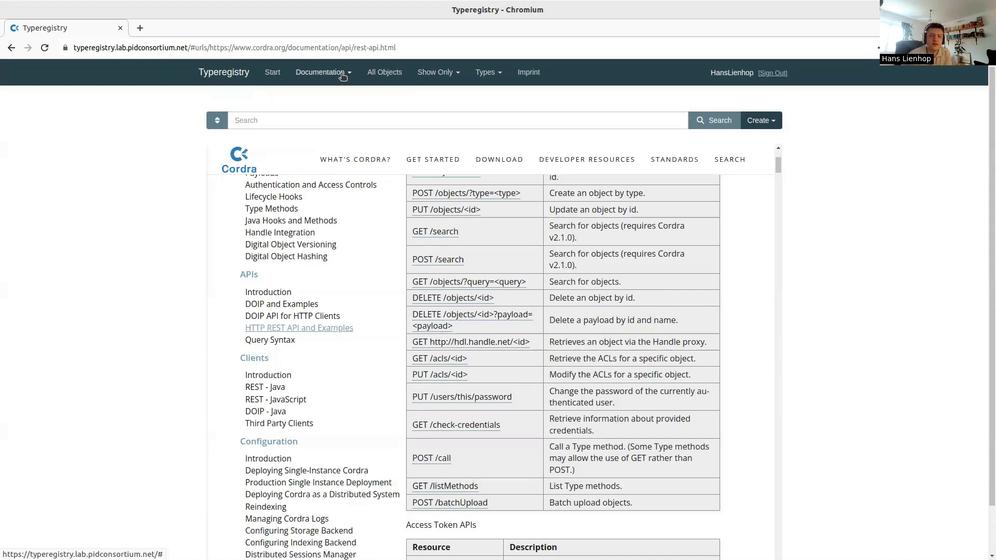
scroll(462, 289, down, 2)
scroll(460, 282, up, 1)
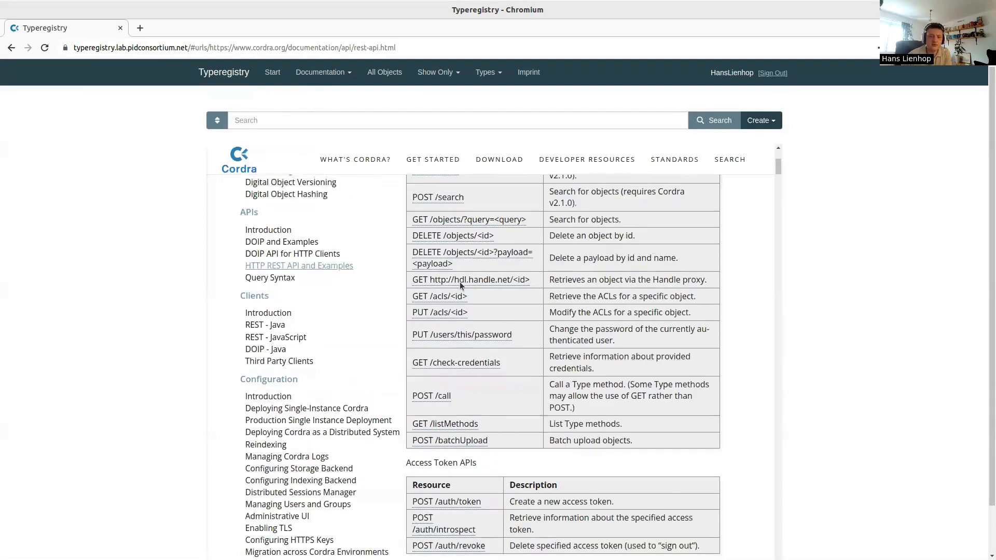
scroll(459, 285, down, 1)
click(316, 72)
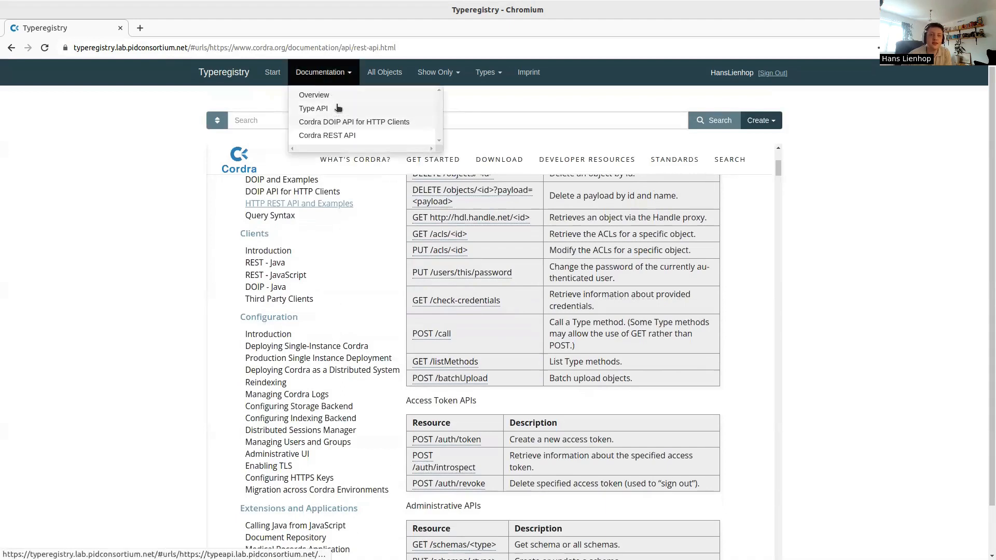
click(338, 95)
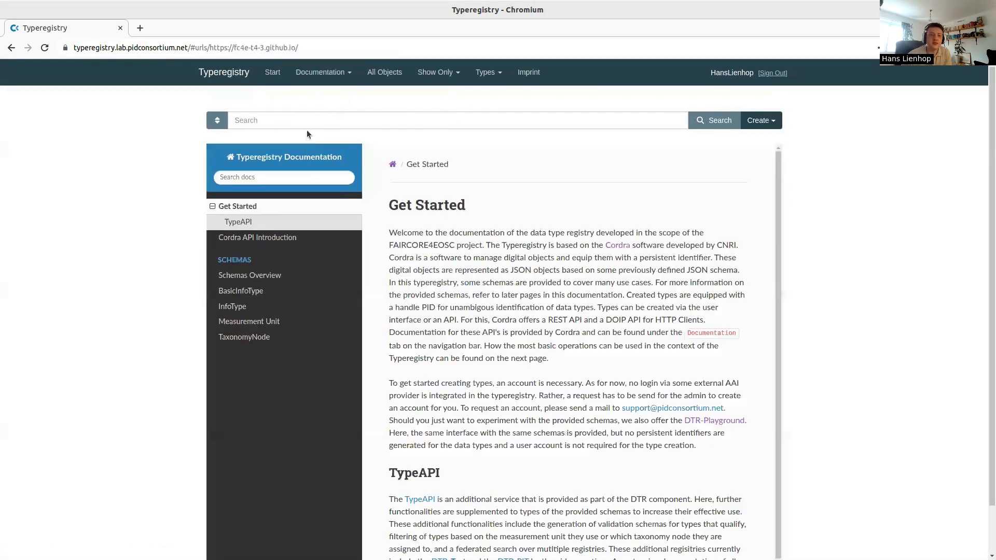
Read the Cordra API Introduction page down to the testType.json example and POST command
click(264, 241)
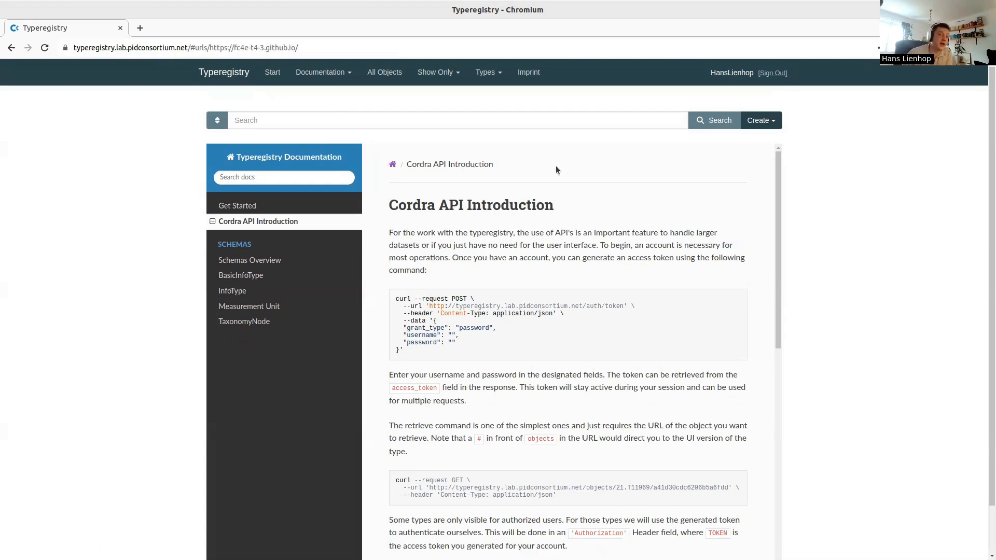
scroll(721, 231, down, 3)
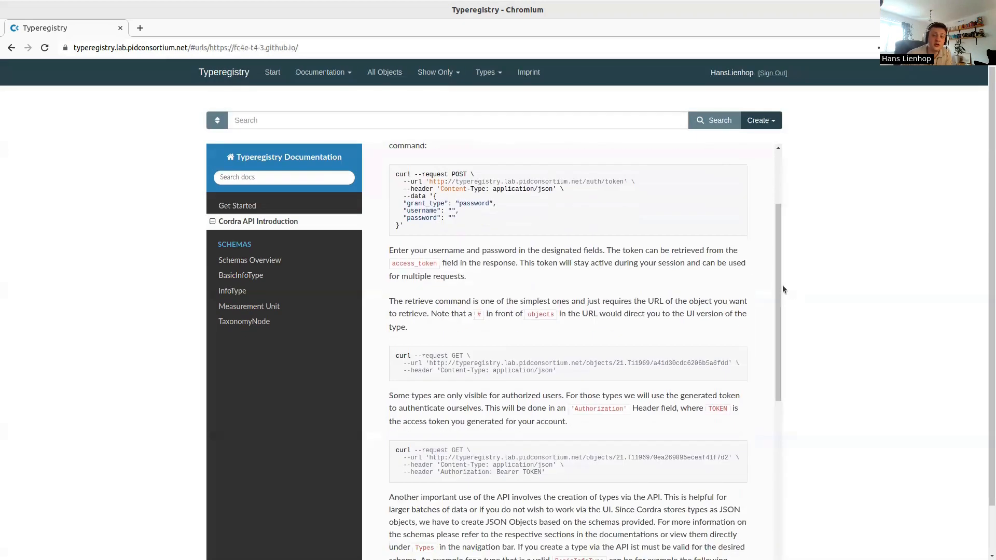
drag(782, 284, 724, 543)
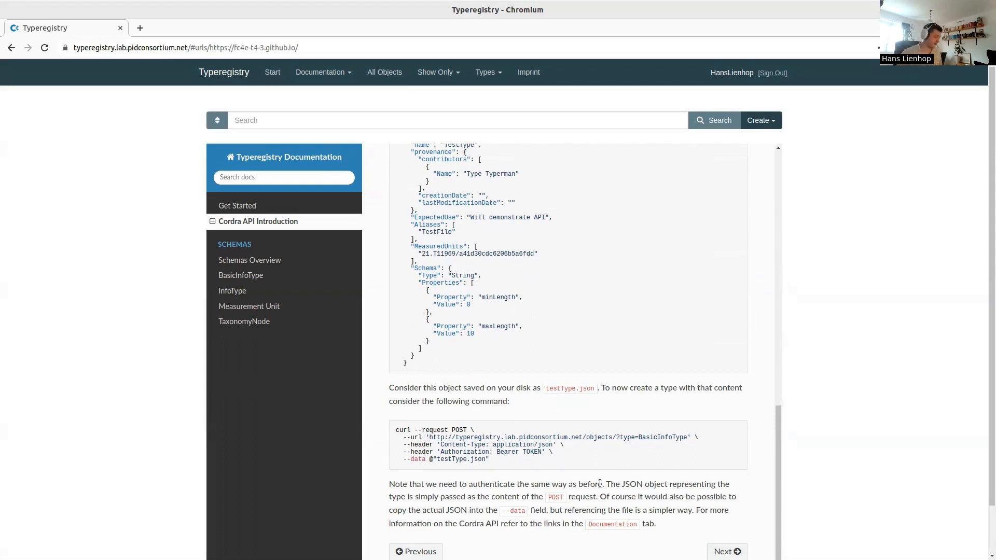
Load dtr-playground.pidconsortium.eu in a new tab and open type aa from All Objects
key(ctrl+t)
text(dtr-pl)
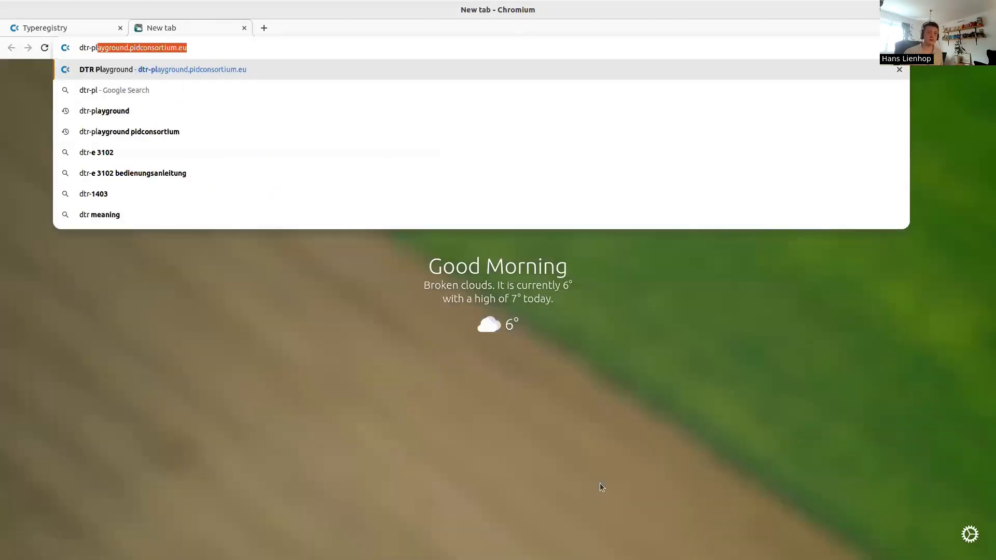
key(Return)
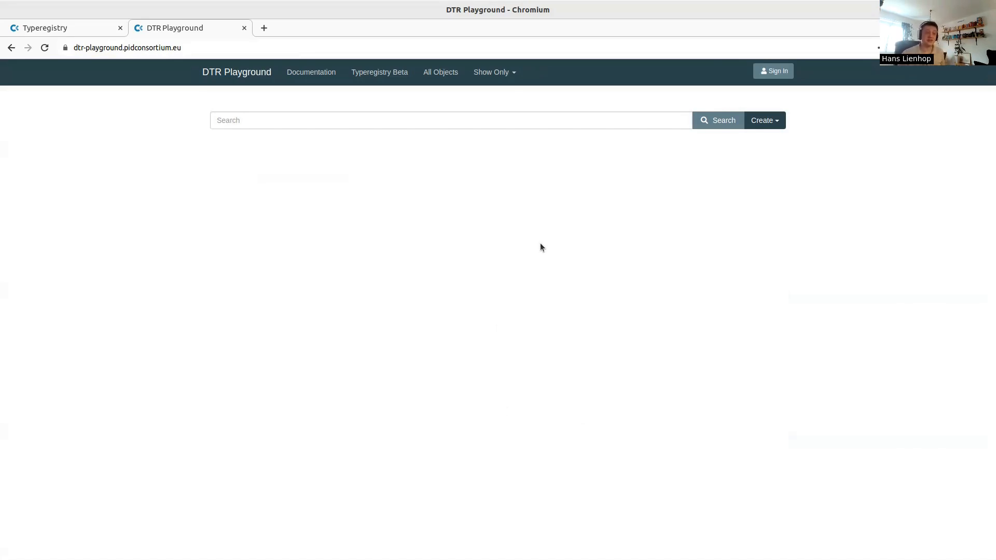
click(431, 75)
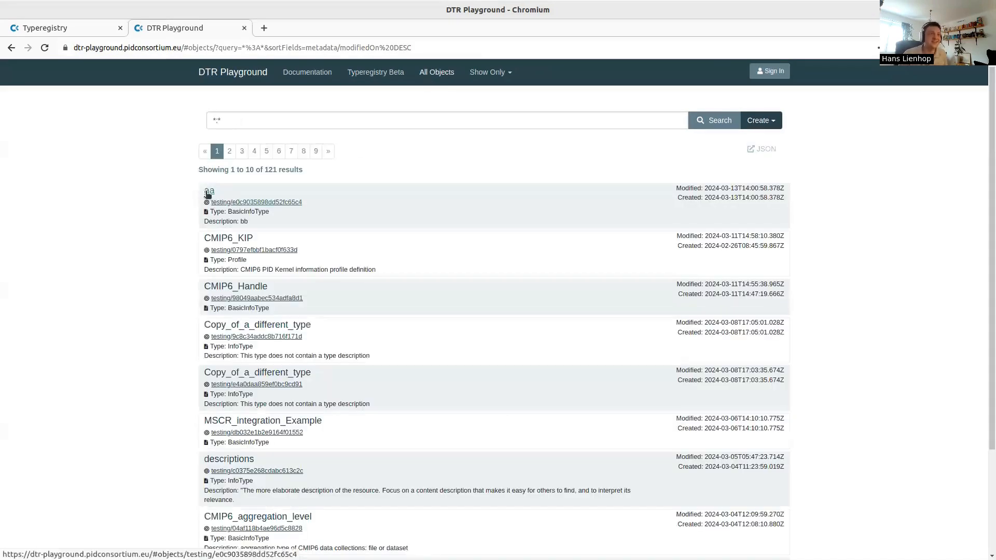
click(209, 192)
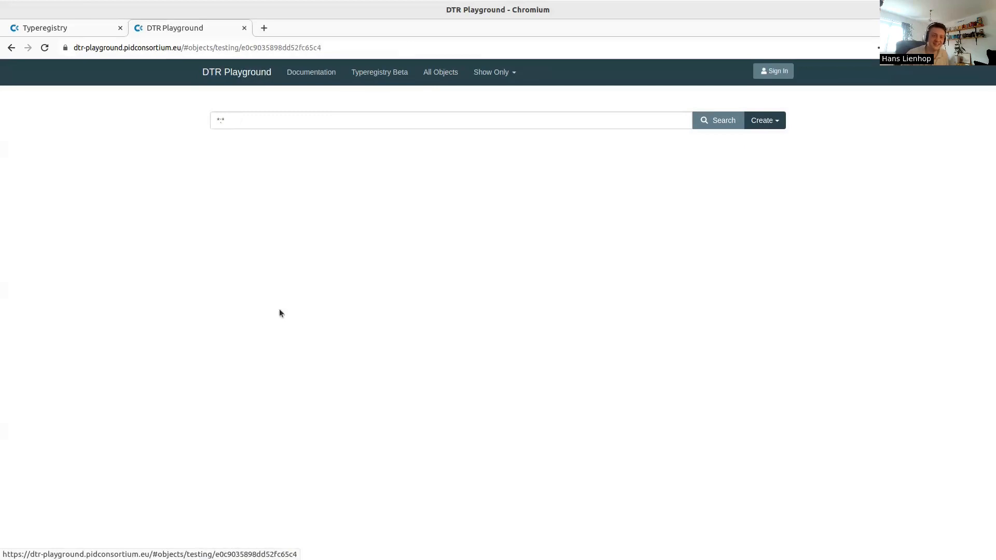
double_click(220, 168)
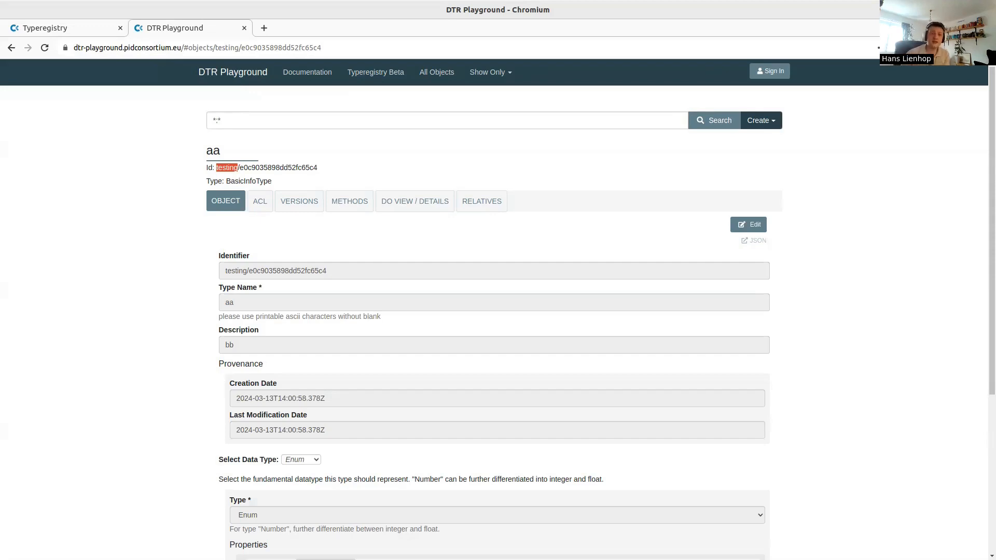
Close the DTR Playground tab and go to Typeregistry's Start page
click(244, 28)
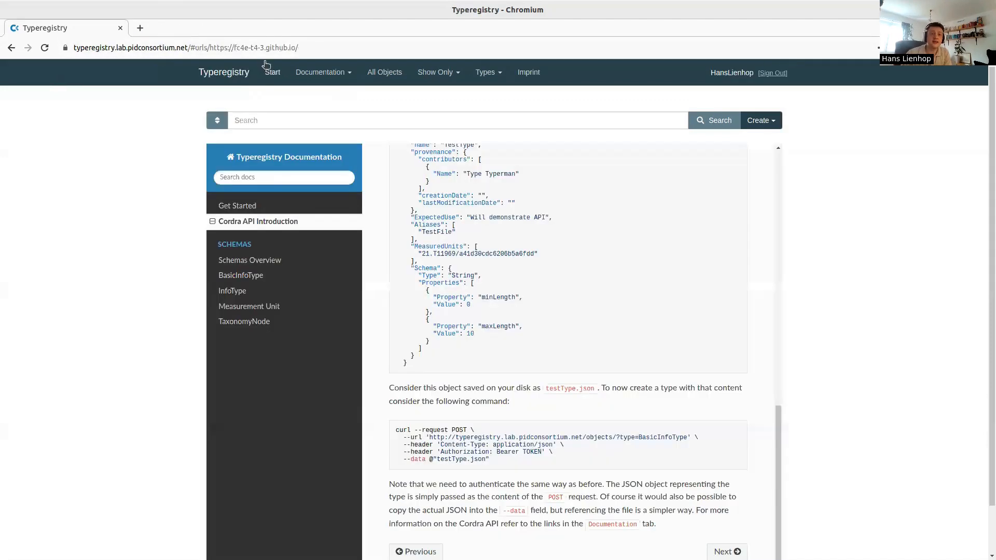
click(271, 73)
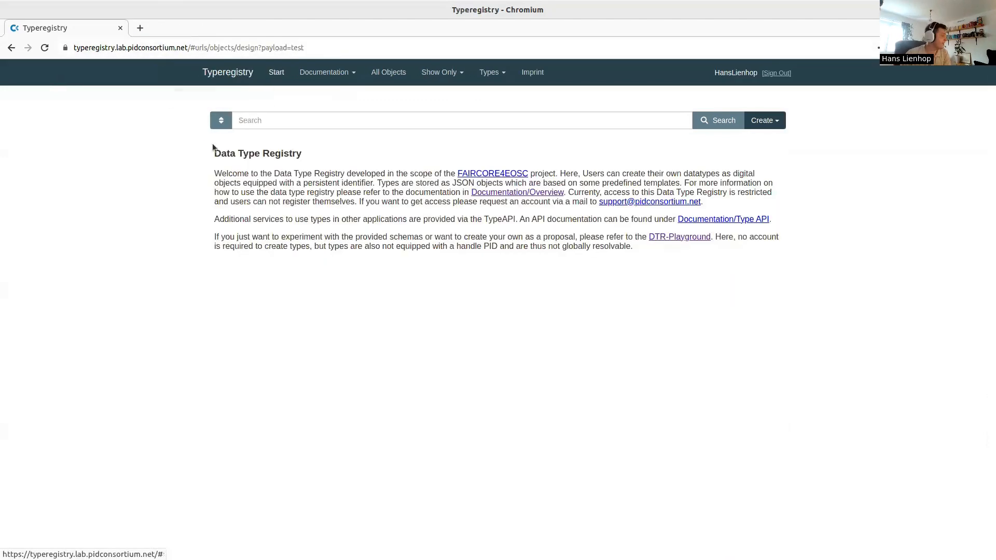